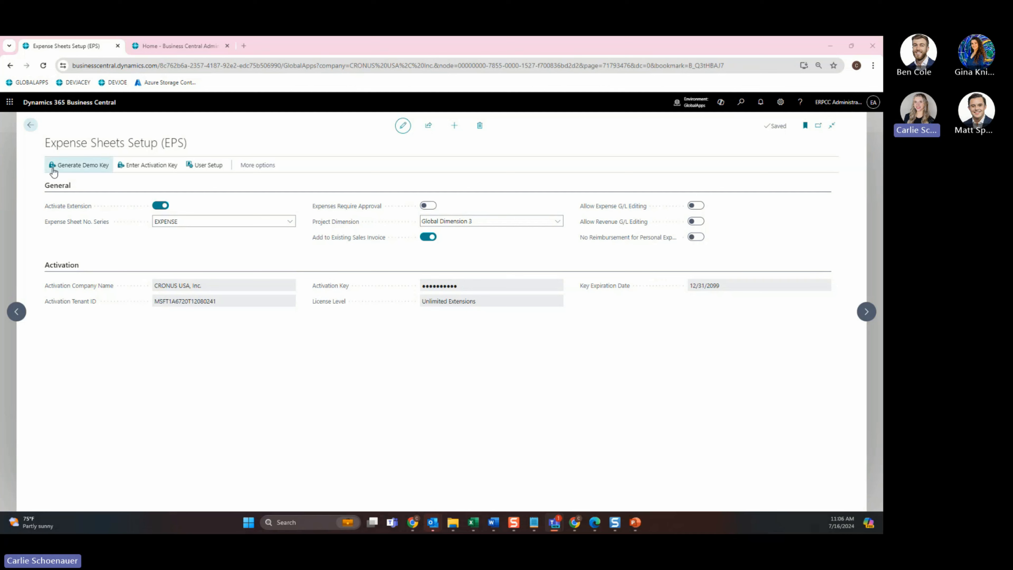
# Check the available Project Dimension options in the expense sheets setup and keep Global Dimension 3
pyautogui.moveTo(339, 228)
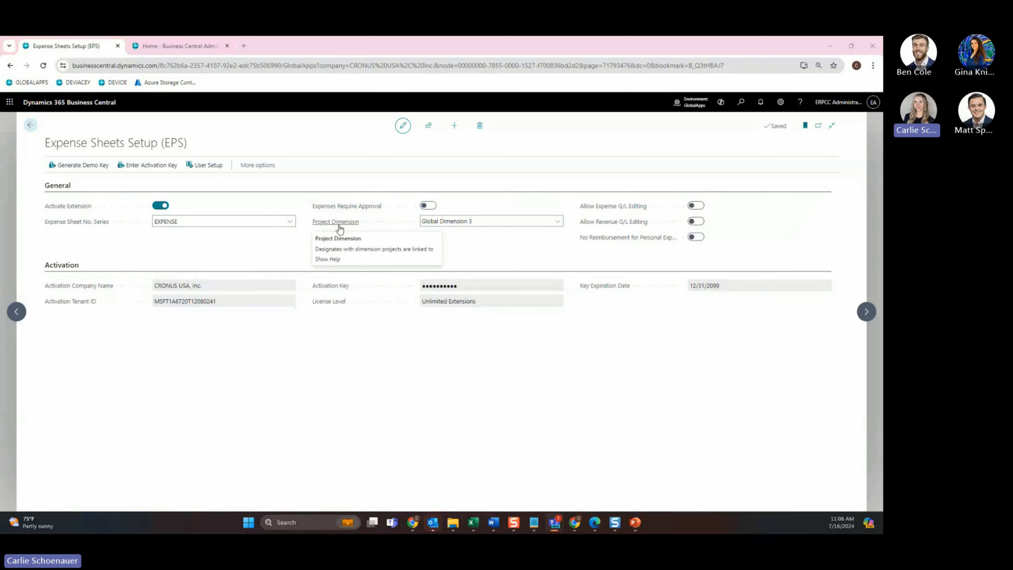
pyautogui.click(487, 224)
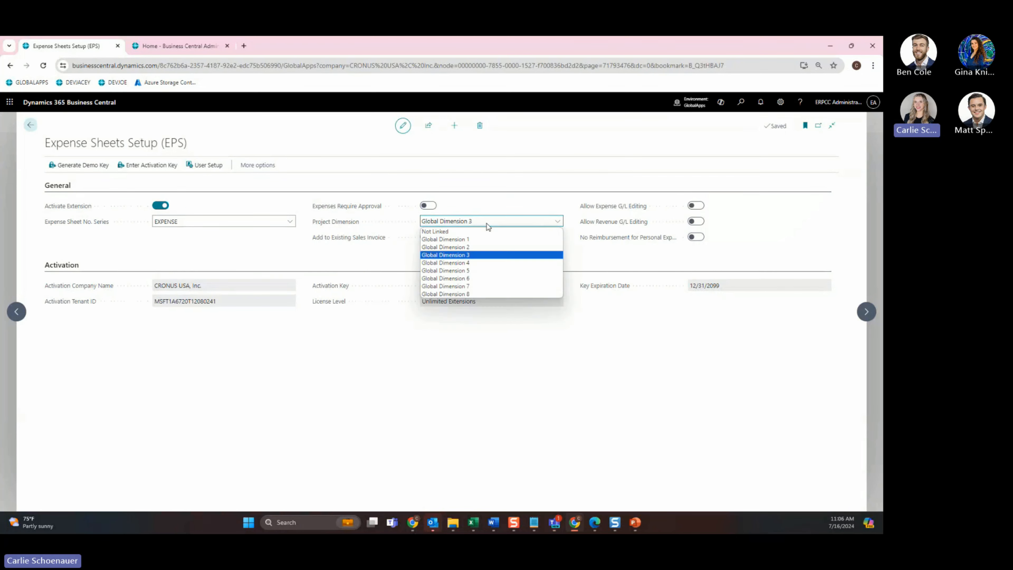
pyautogui.click(455, 255)
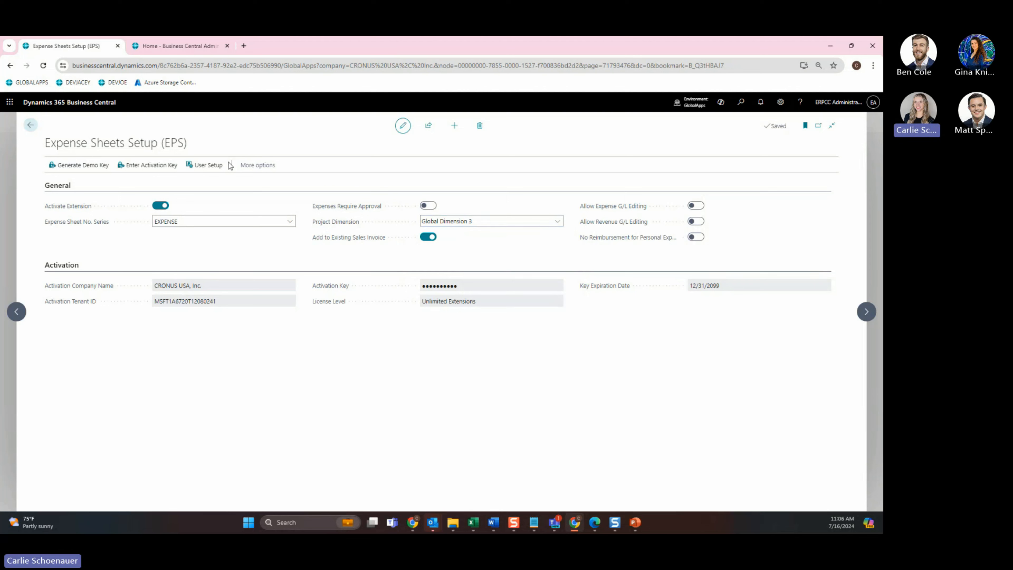
# Review the ADMIN user's expense permissions in the expense User Setup, including access to all employee cards
pyautogui.click(201, 166)
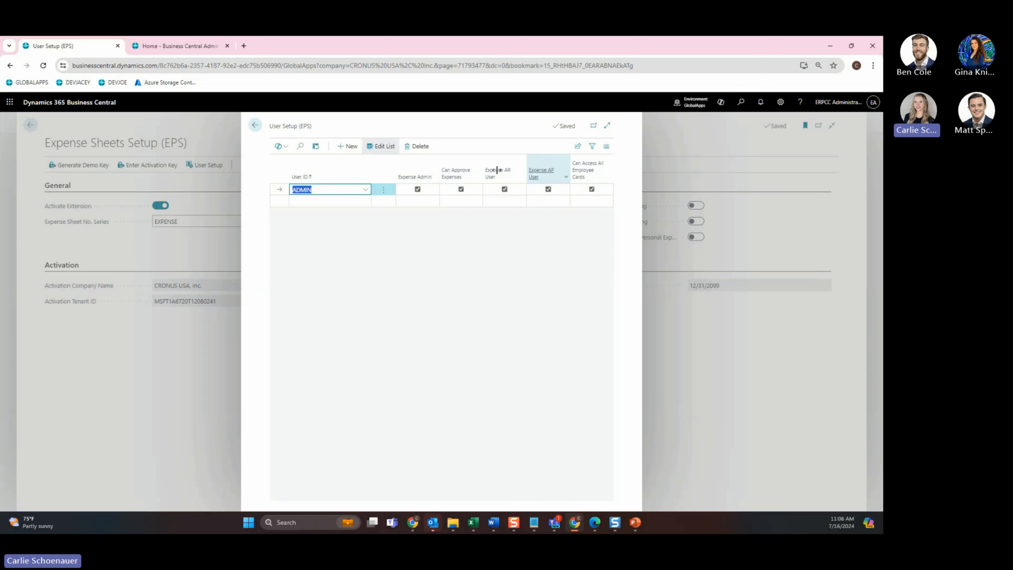
pyautogui.moveTo(591, 177)
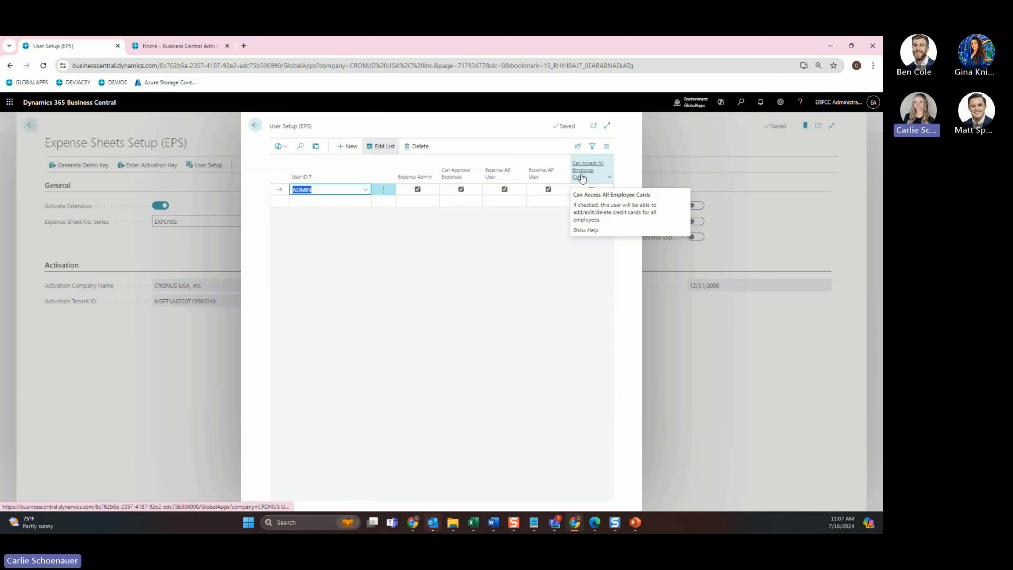
pyautogui.click(254, 127)
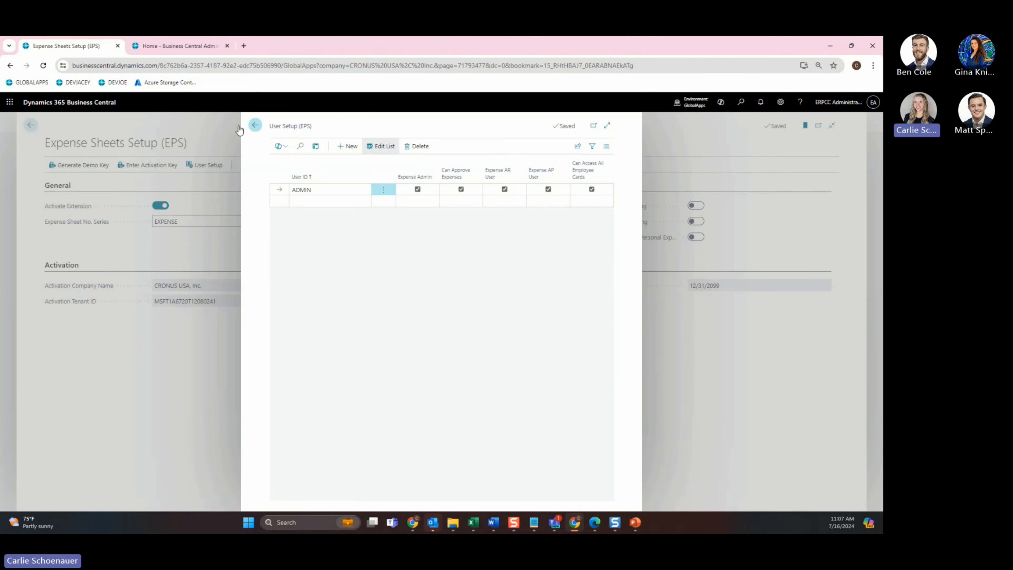
# Leave the expense sheets setup and open the first employee's card from the Employees list
pyautogui.click(30, 125)
pyautogui.click(154, 125)
pyautogui.click(121, 126)
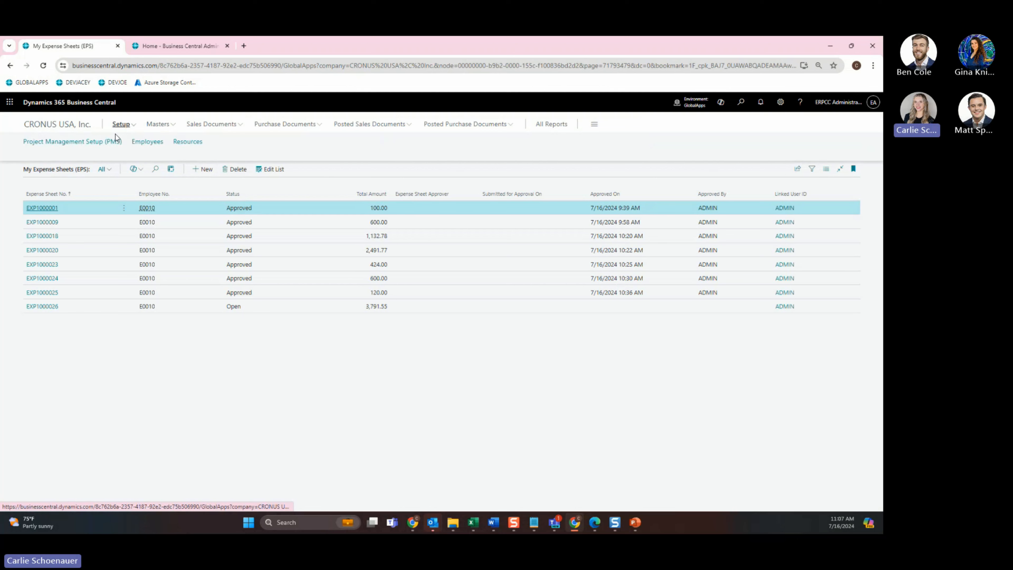
pyautogui.click(148, 142)
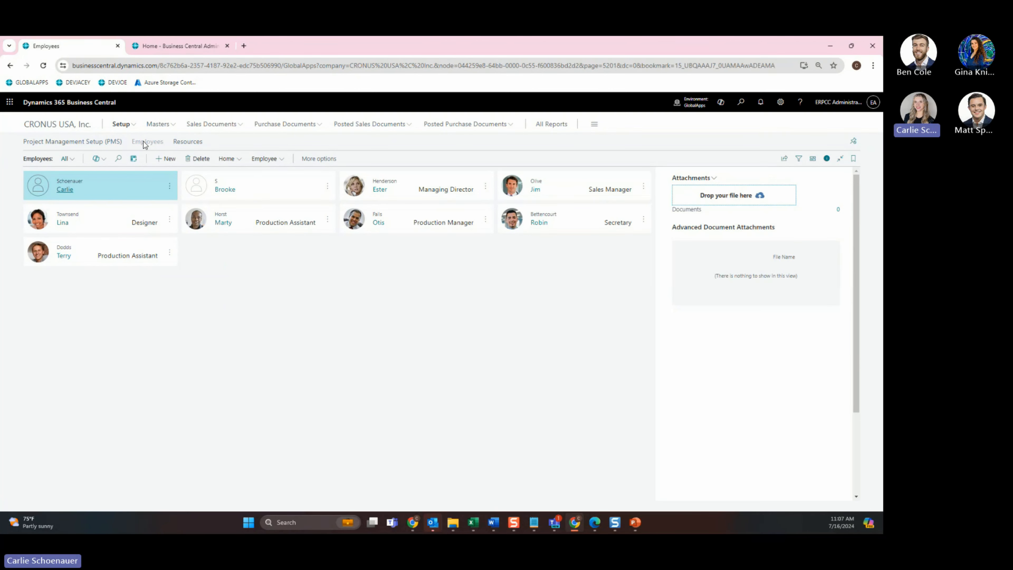
pyautogui.click(65, 190)
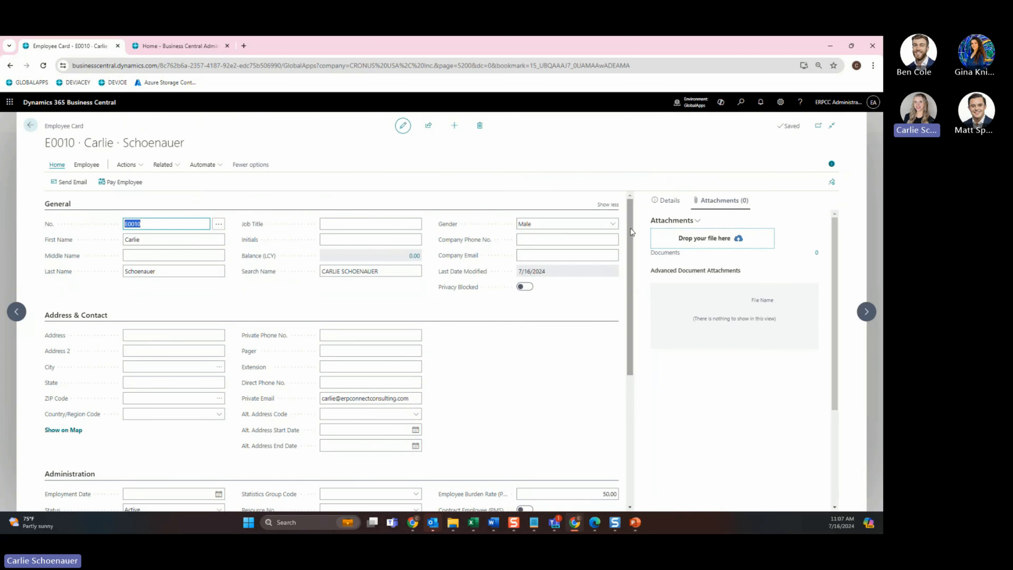
# Examine the Expense Sheet Approver and the Expense Sheet Vendor choices in the employee card's Administration section
pyautogui.scroll(-4, 631, 339)
pyautogui.scroll(-1, 630, 340)
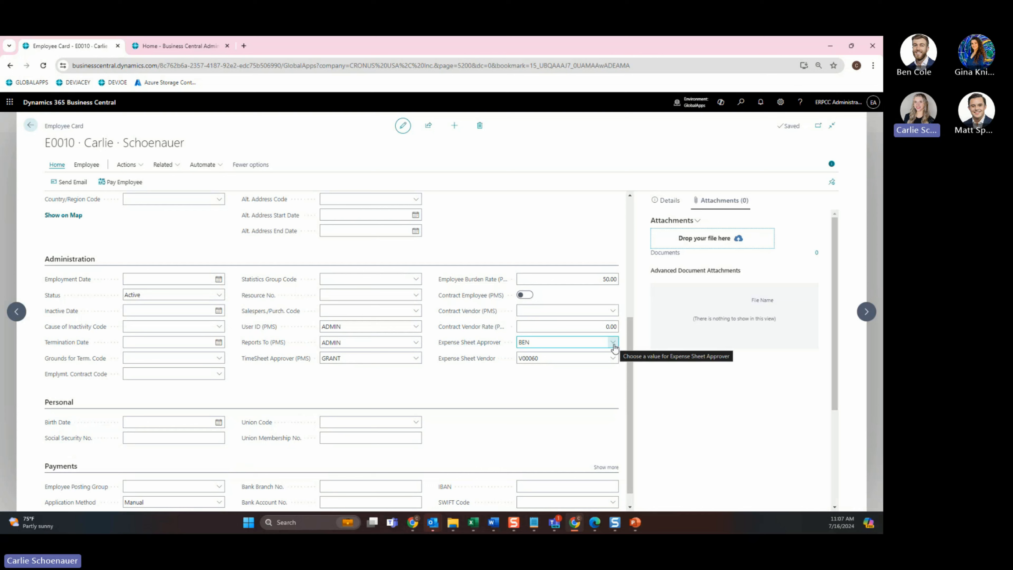
pyautogui.click(547, 342)
pyautogui.doubleClick(547, 342)
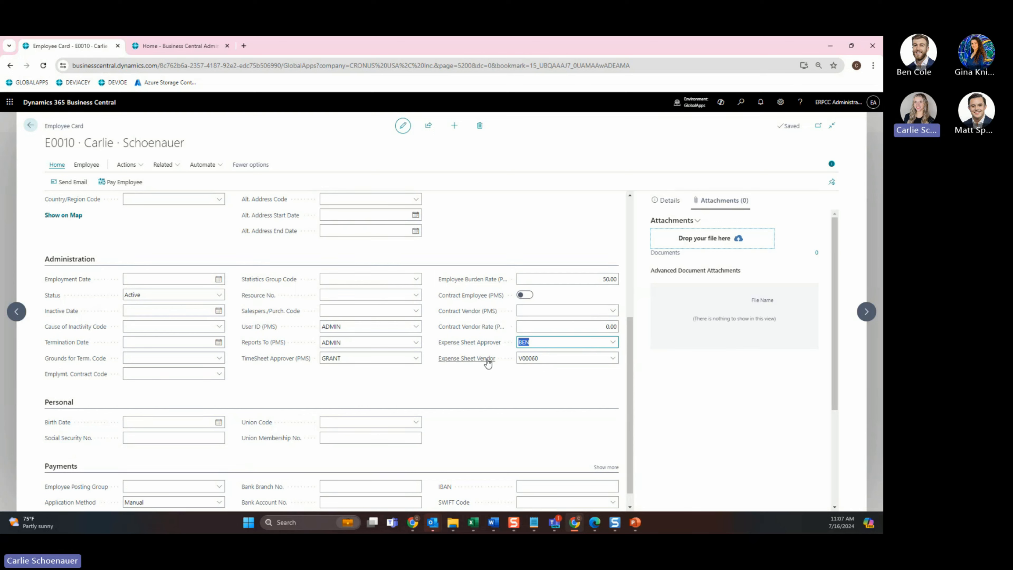
pyautogui.click(556, 397)
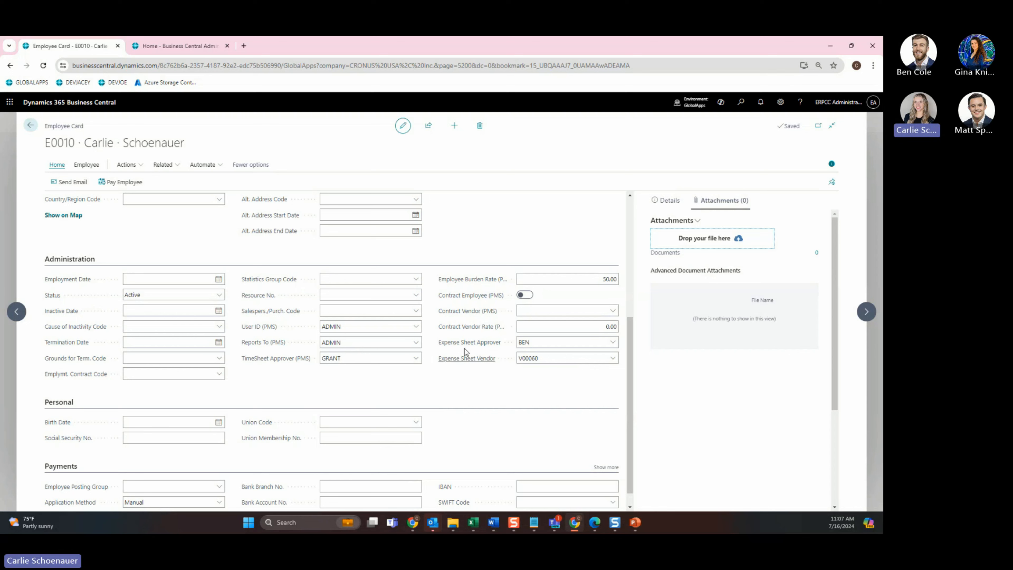
pyautogui.click(573, 360)
pyautogui.click(613, 358)
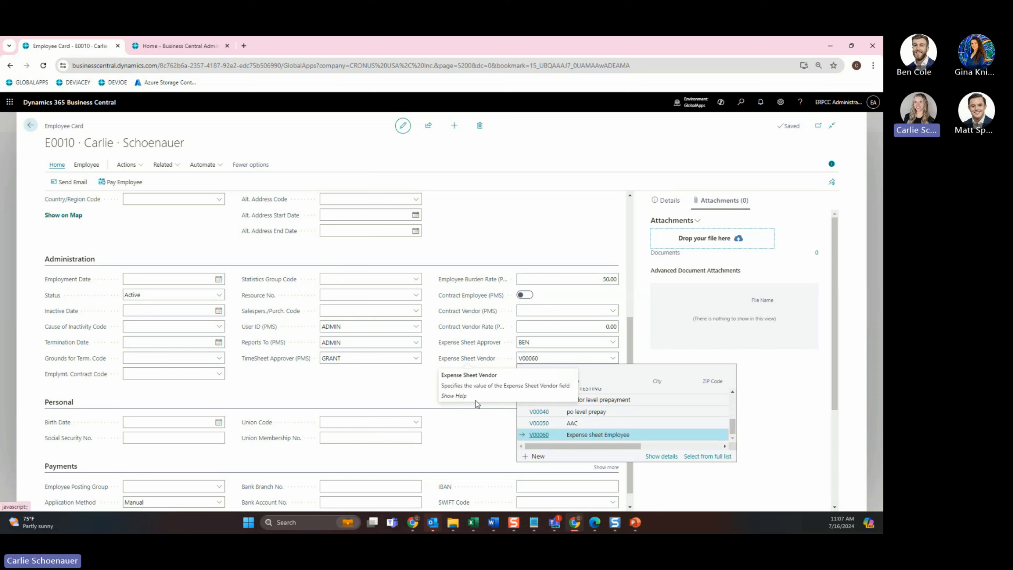
pyautogui.click(510, 374)
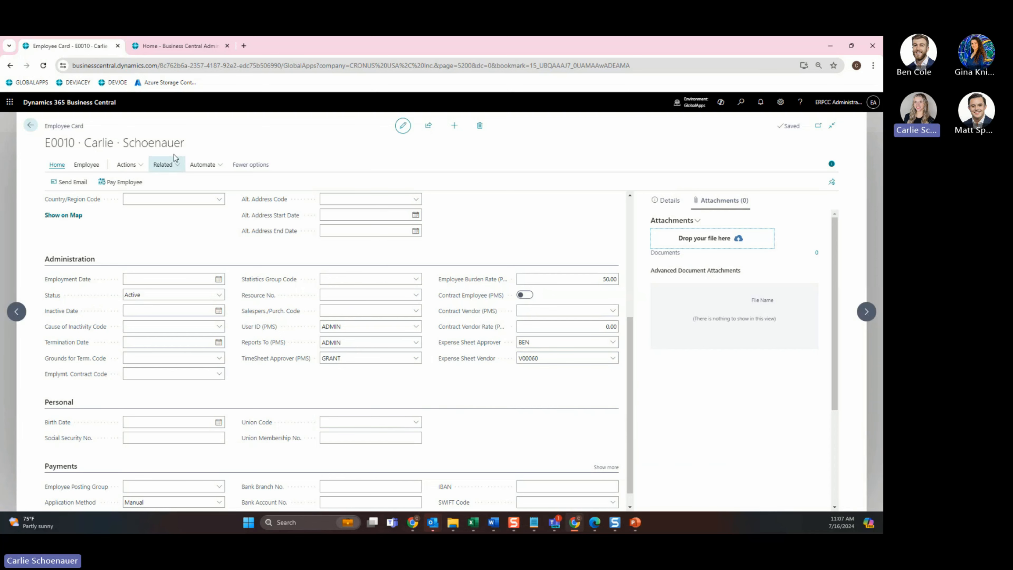
# Review the employee's credit card entry and its available account types, and return to the Employees list
pyautogui.click(130, 167)
pyautogui.click(154, 195)
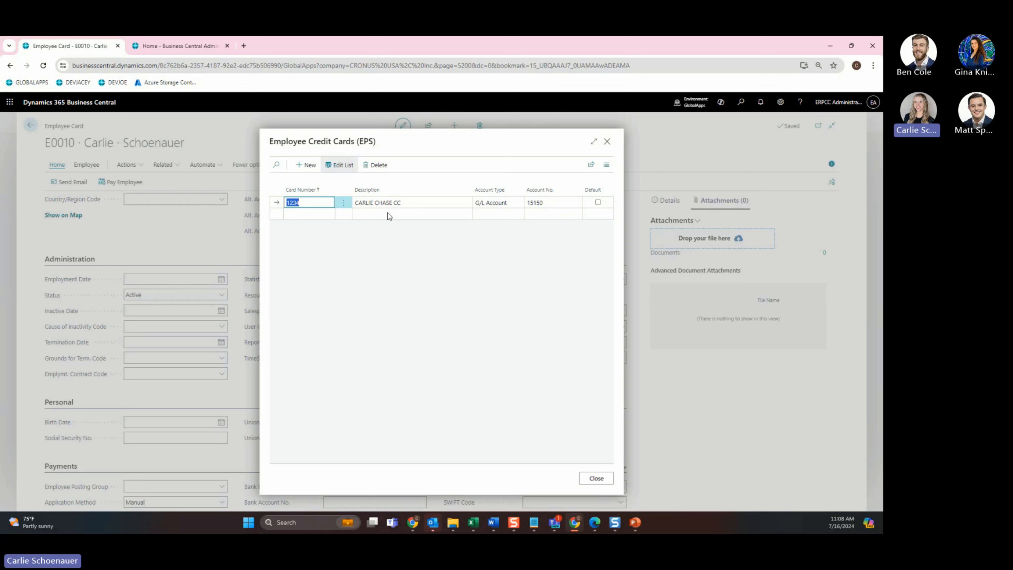
pyautogui.click(396, 253)
pyautogui.click(501, 207)
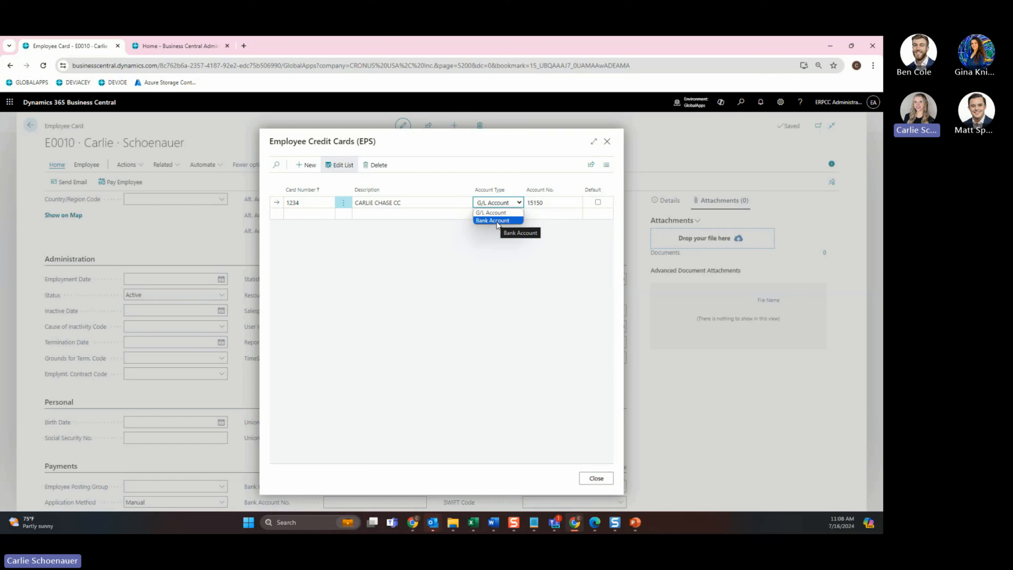
pyautogui.click(540, 273)
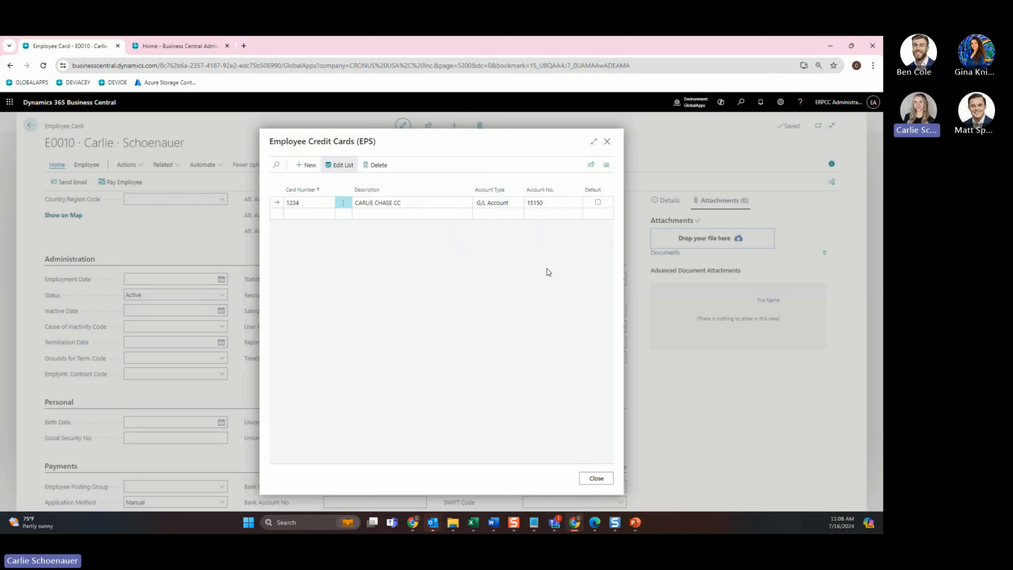
pyautogui.click(594, 214)
pyautogui.click(607, 141)
pyautogui.click(31, 132)
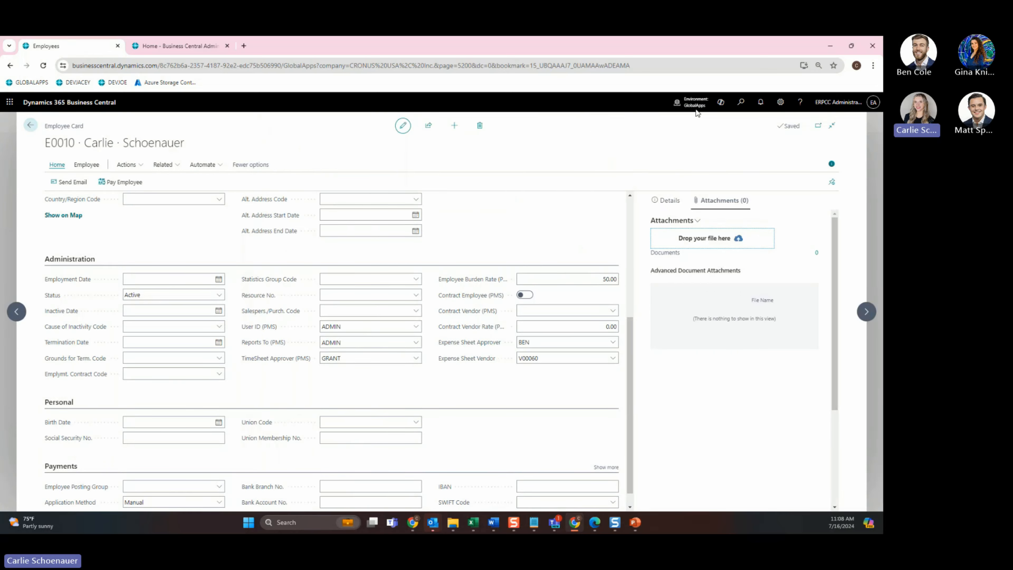
# Search for "expense typ" and open the Expense Types (EPS) list
pyautogui.click(741, 108)
pyautogui.write('expense typ')
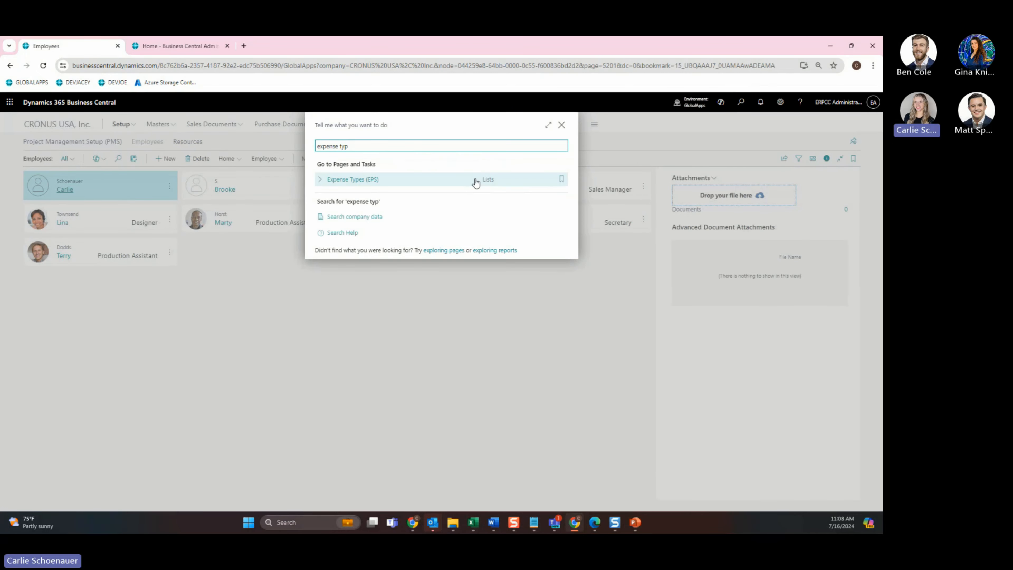
pyautogui.click(367, 180)
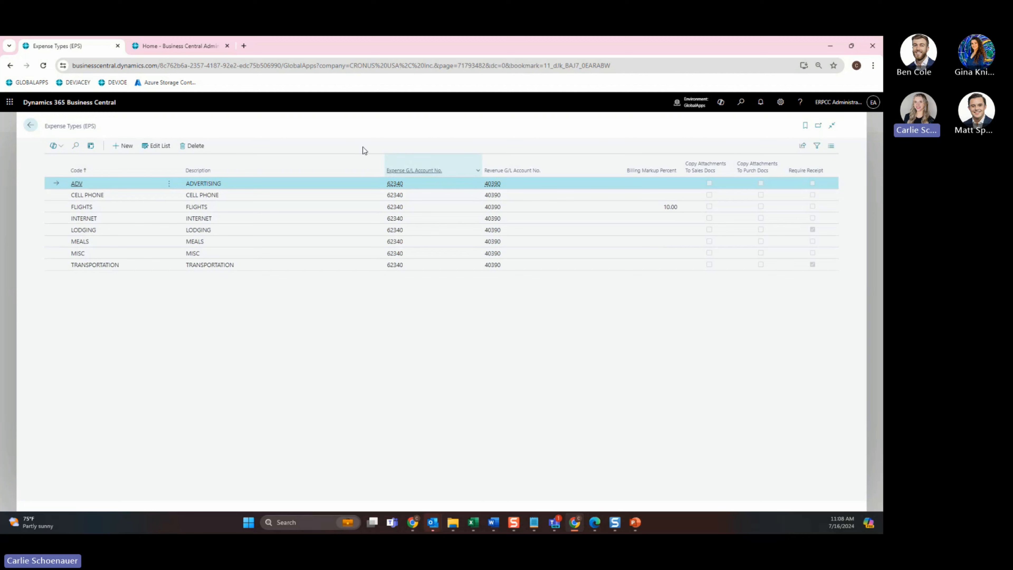
# Make the expense types editable and set the FLIGHTS Expense G/L Account No. to 63110 (Advertisement Development)
pyautogui.click(156, 146)
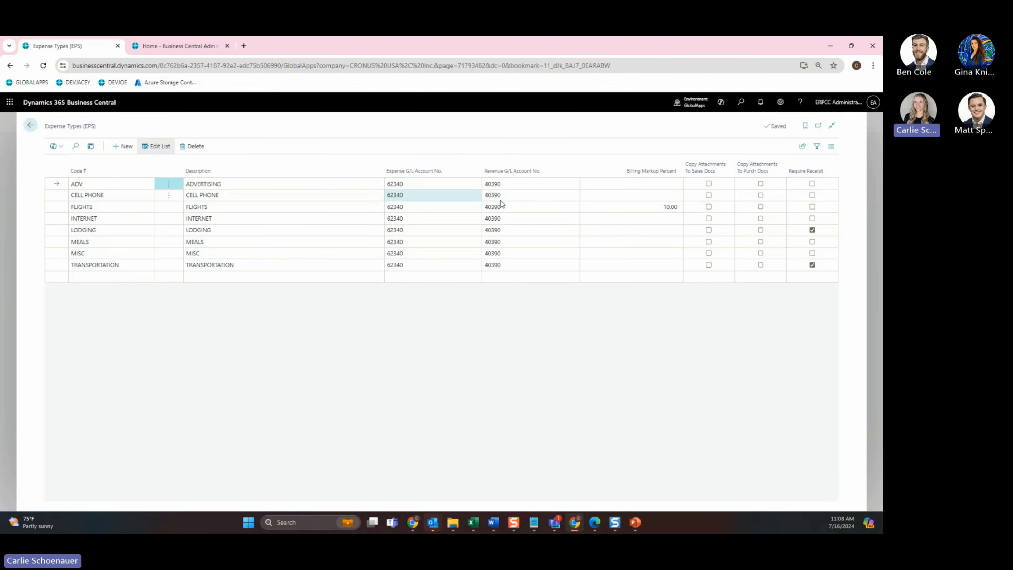
pyautogui.click(438, 207)
pyautogui.click(477, 209)
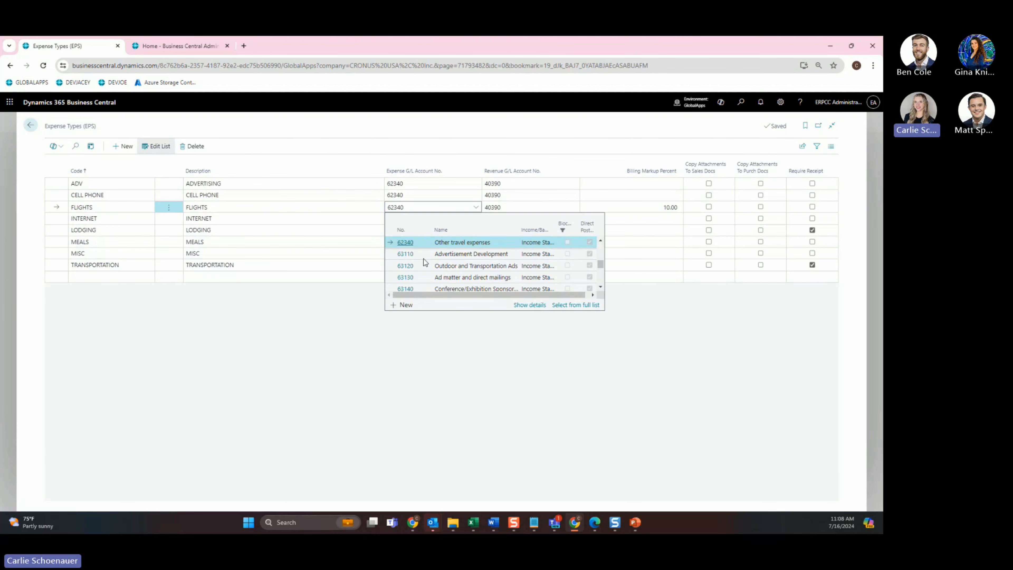
pyautogui.click(404, 254)
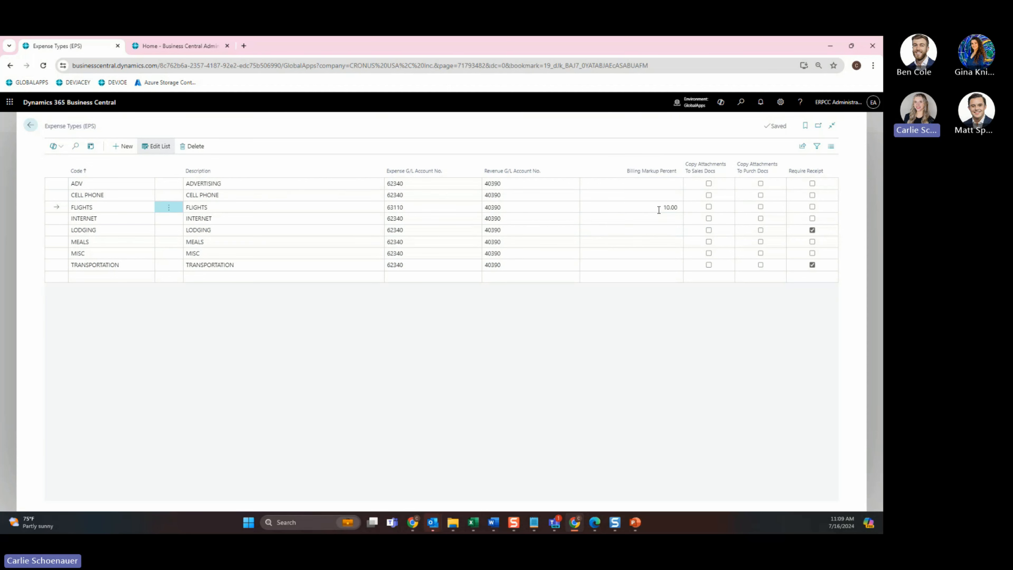
pyautogui.click(644, 209)
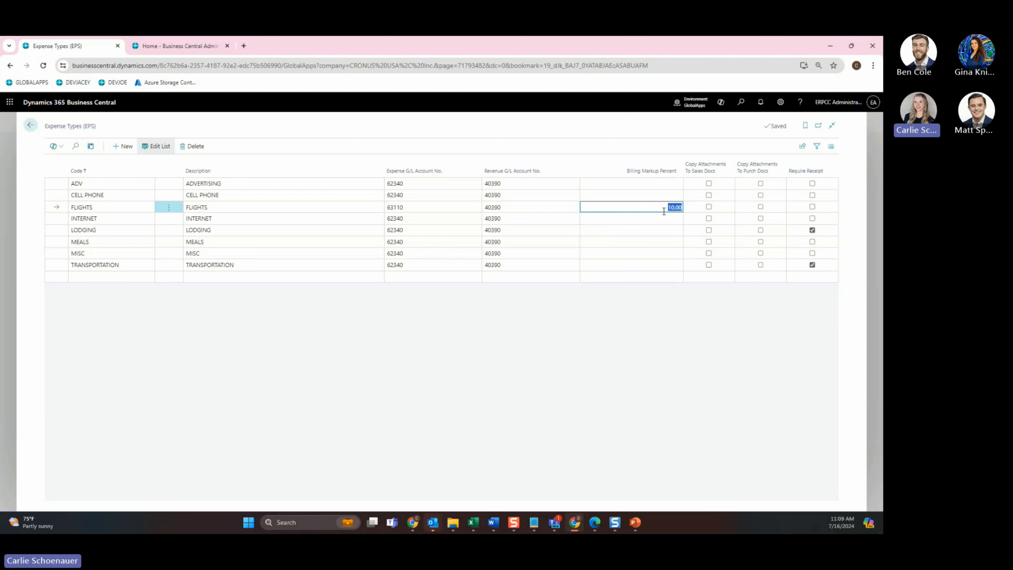
pyautogui.click(638, 323)
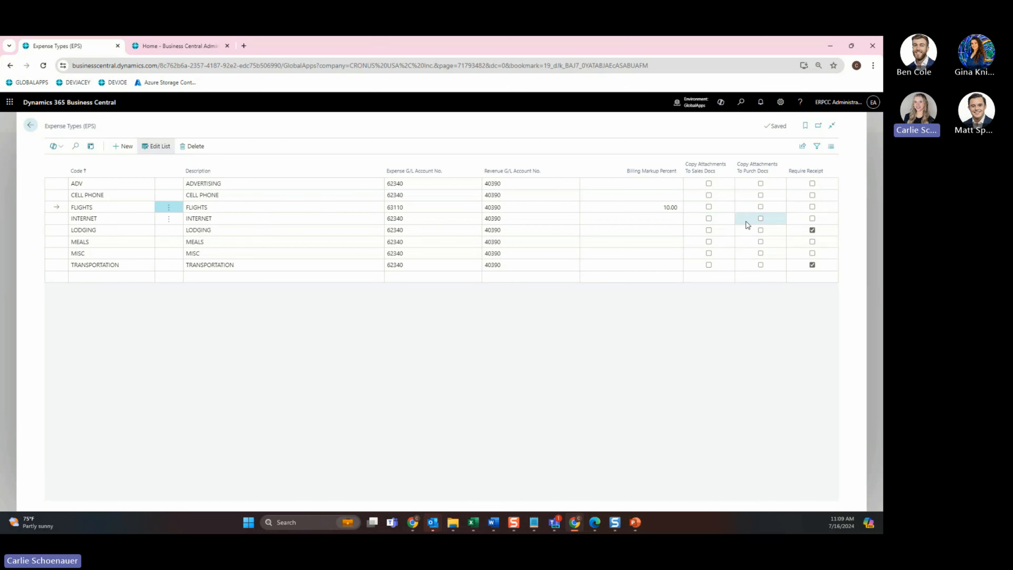
# Return to the home page, search for "all expense" and review the All Expense Sheets (EPS) list
pyautogui.click(31, 125)
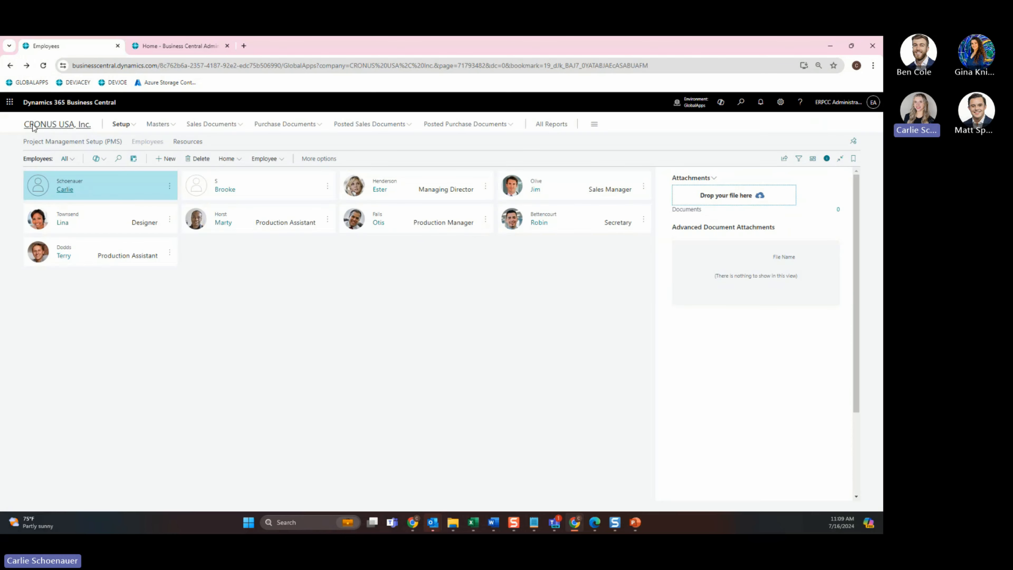
pyautogui.click(55, 126)
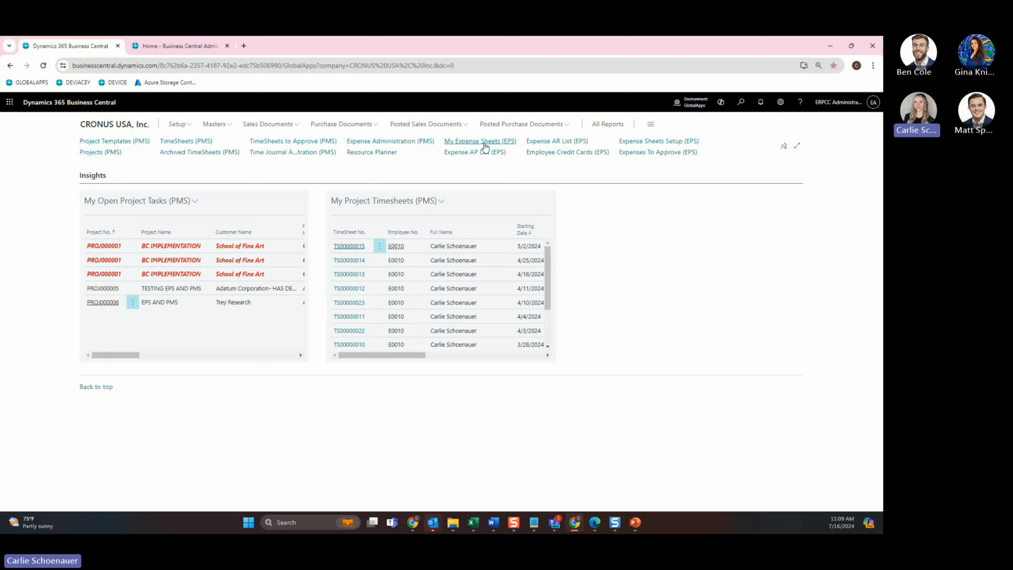
pyautogui.click(740, 100)
pyautogui.write('all expense')
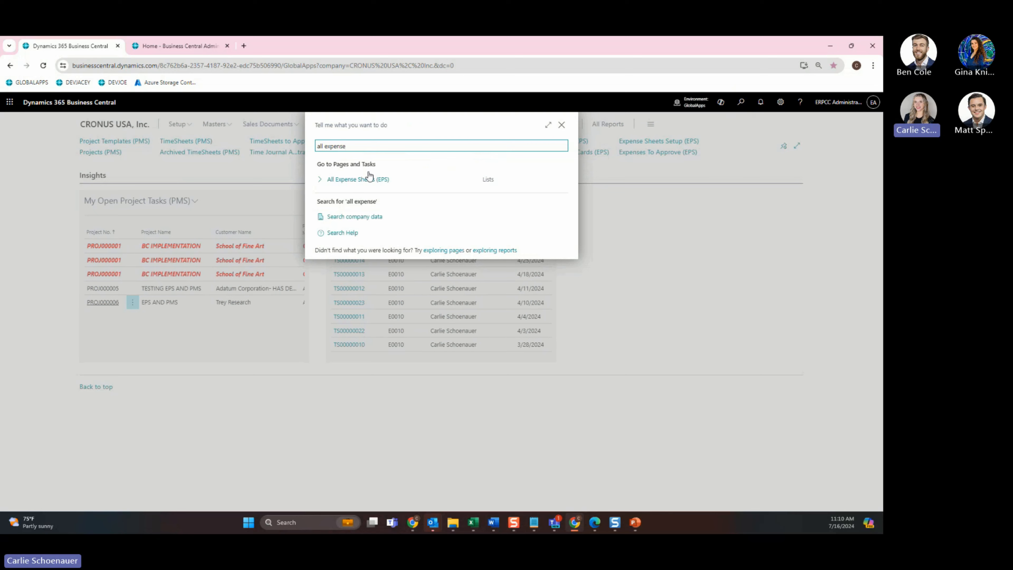
pyautogui.click(365, 183)
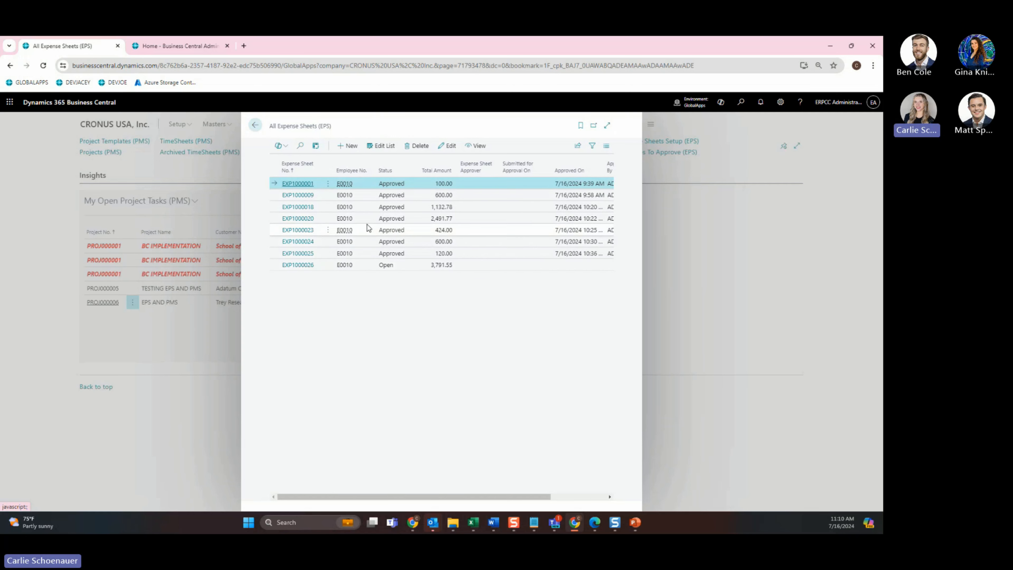
pyautogui.click(254, 125)
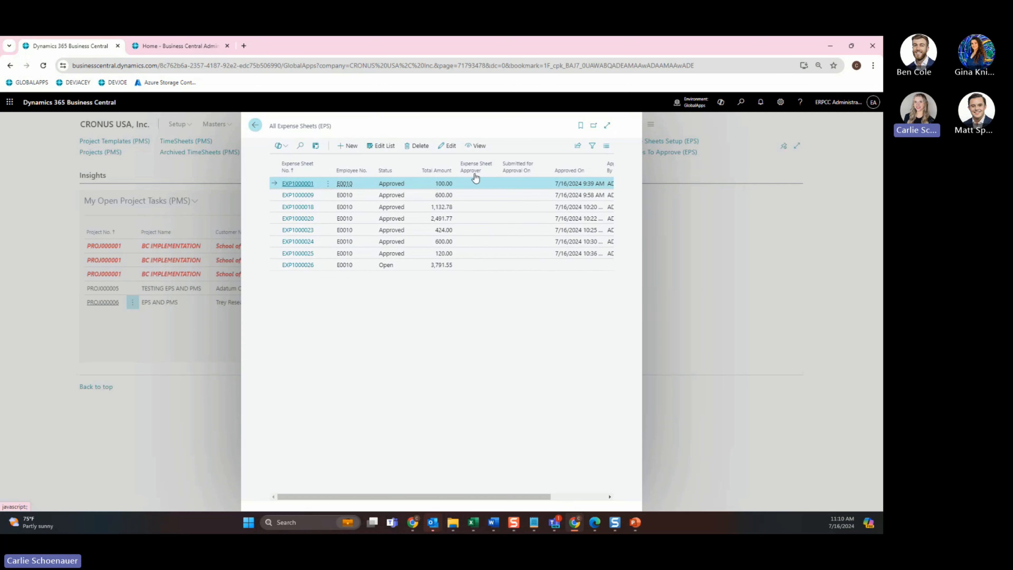
# Create a new expense sheet from My Expense Sheets (EPS) and initialize its employee details through the first line's document date
pyautogui.click(480, 142)
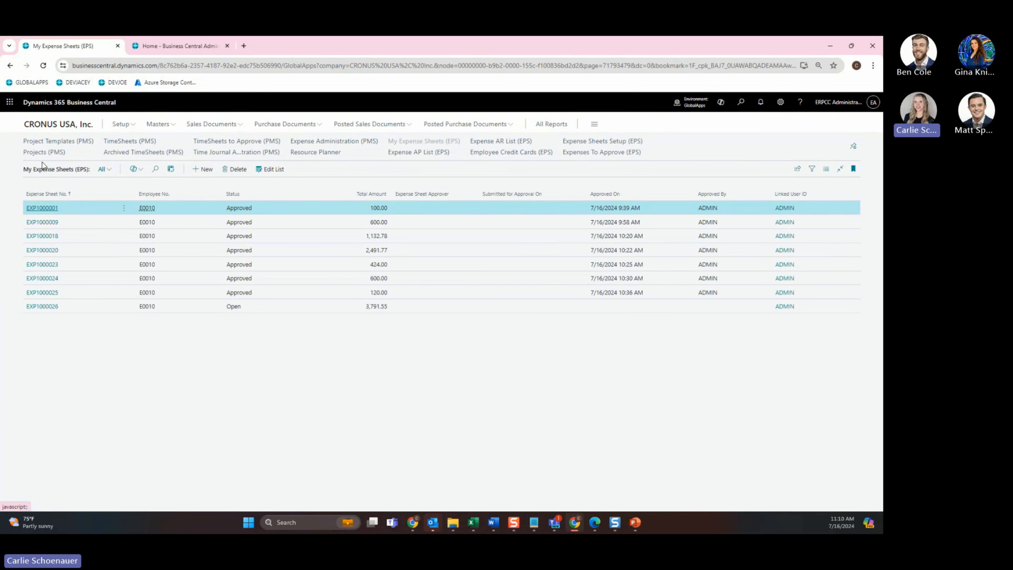
pyautogui.click(202, 169)
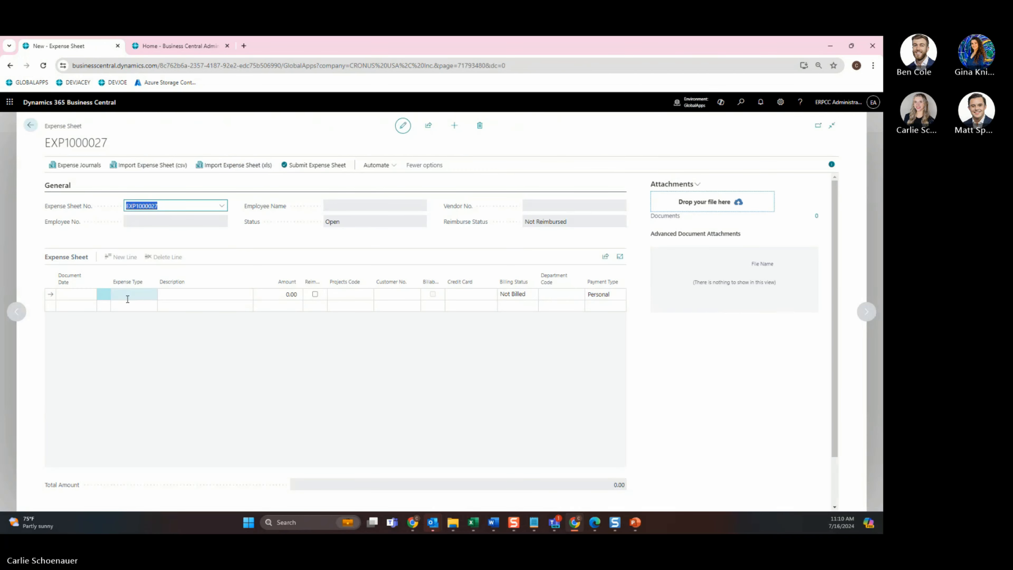
pyautogui.click(352, 338)
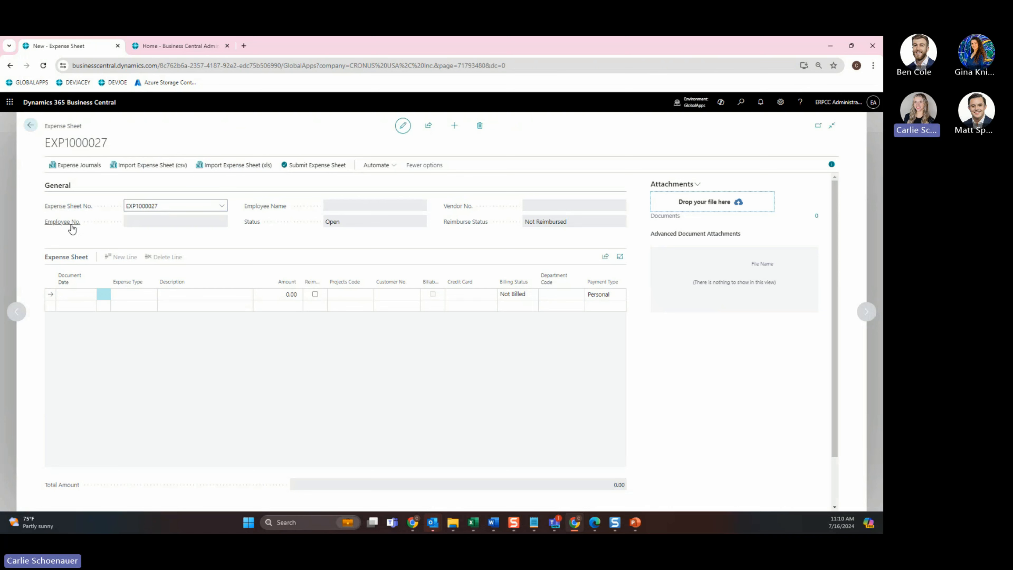
pyautogui.click(75, 295)
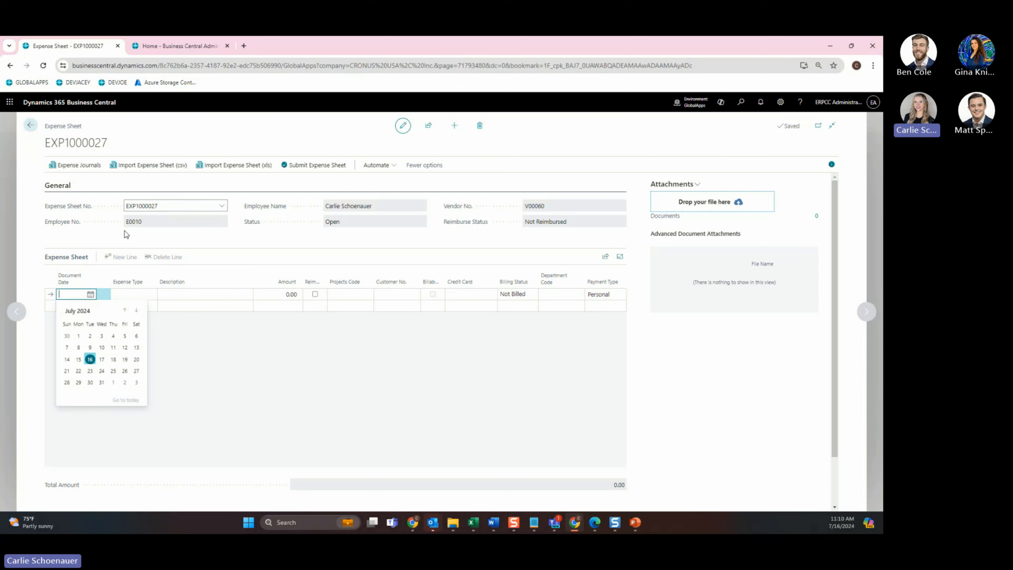
pyautogui.click(141, 223)
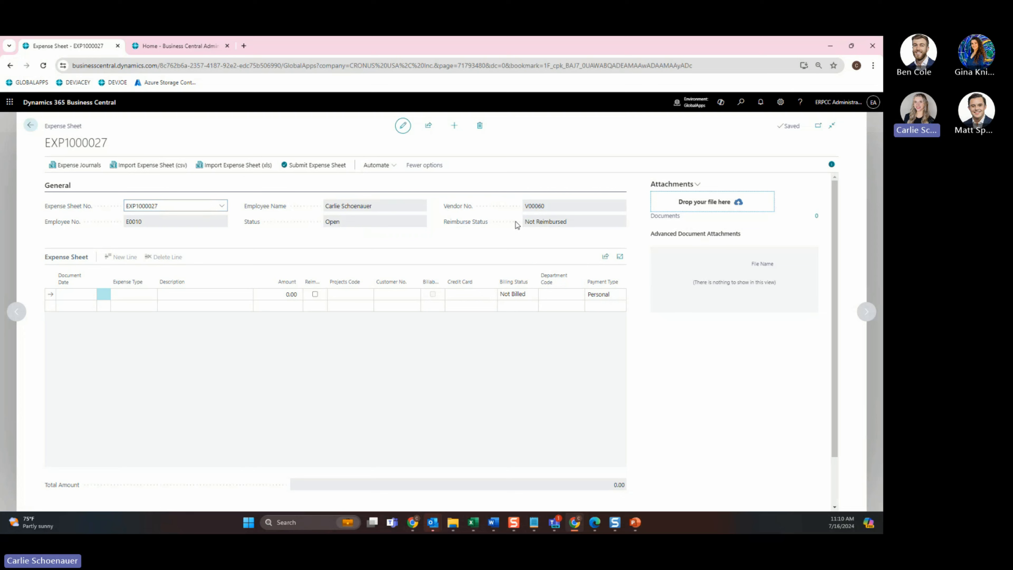
# Date the first expense line 7/16/2024 and set its expense type to INTERNET
pyautogui.click(79, 294)
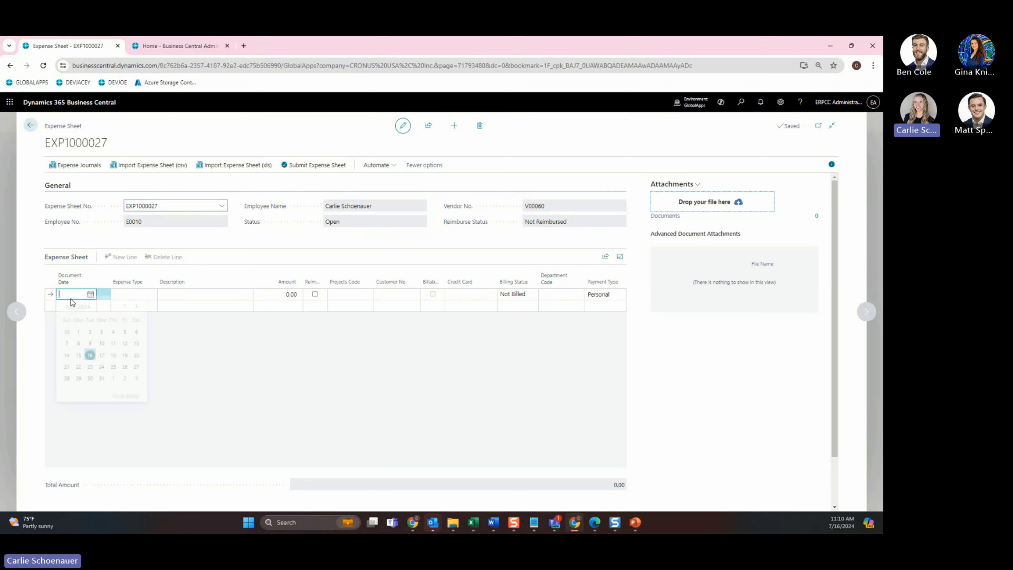
pyautogui.click(90, 359)
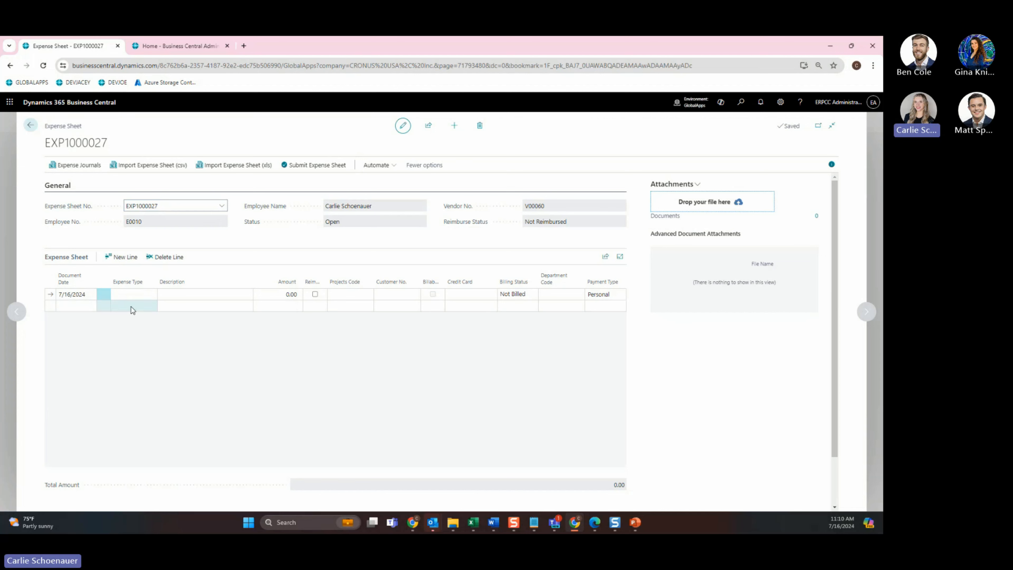
pyautogui.click(132, 294)
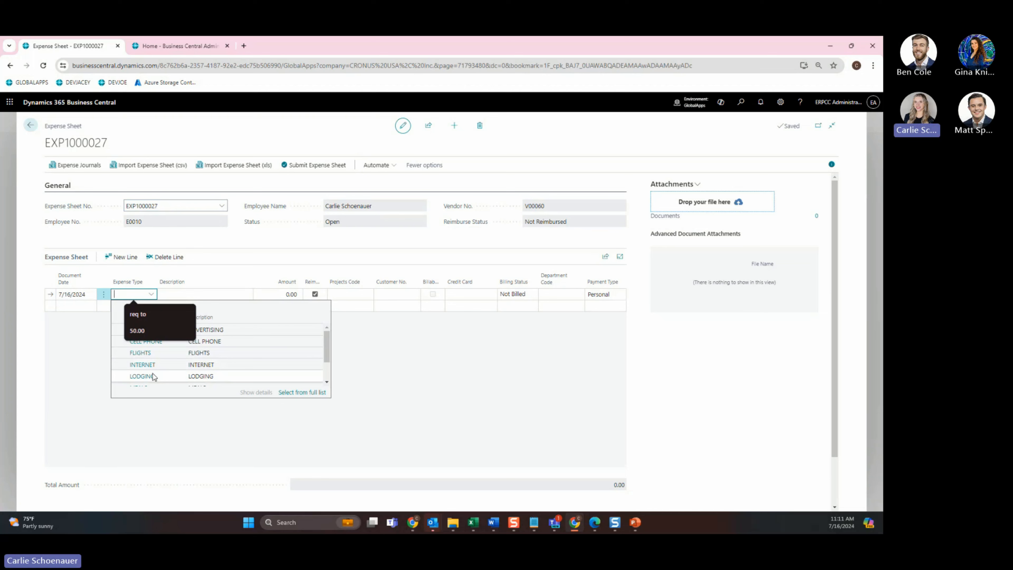
pyautogui.click(161, 364)
# Add a second expense line dated 7/16/2024 with the expense type CELL PHONE
pyautogui.click(74, 306)
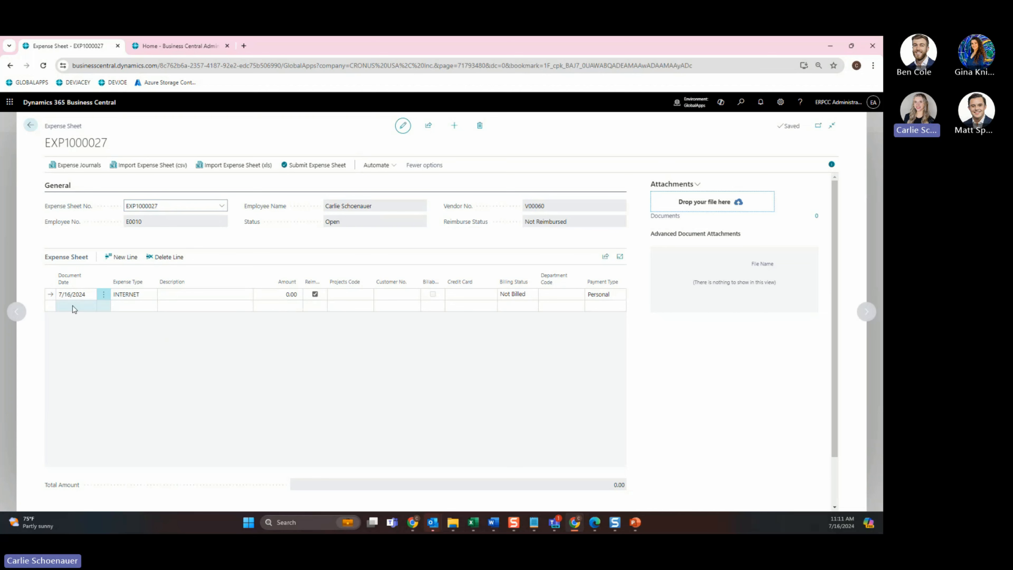
pyautogui.click(91, 306)
pyautogui.click(91, 373)
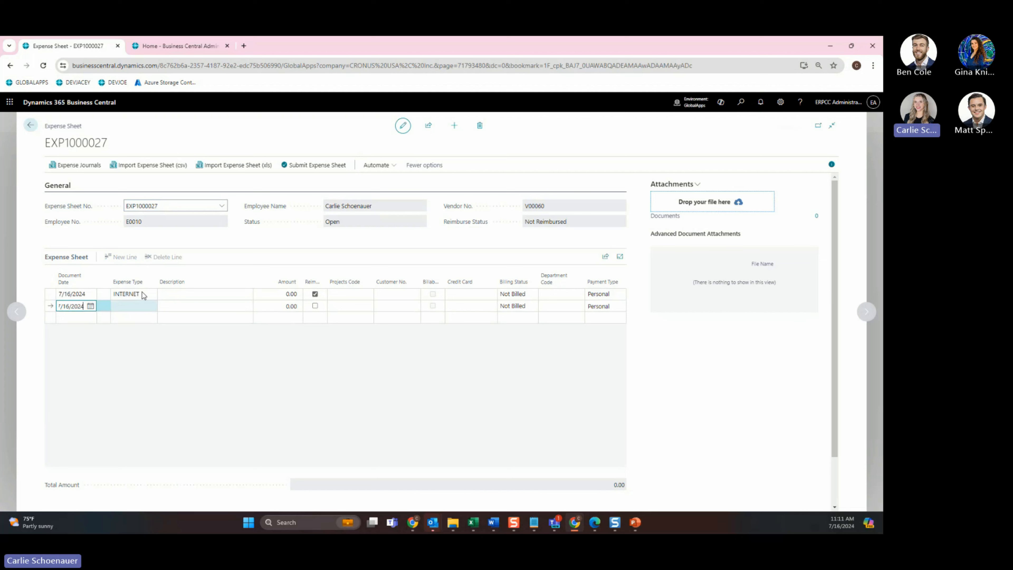
pyautogui.click(136, 306)
pyautogui.click(151, 306)
pyautogui.click(204, 352)
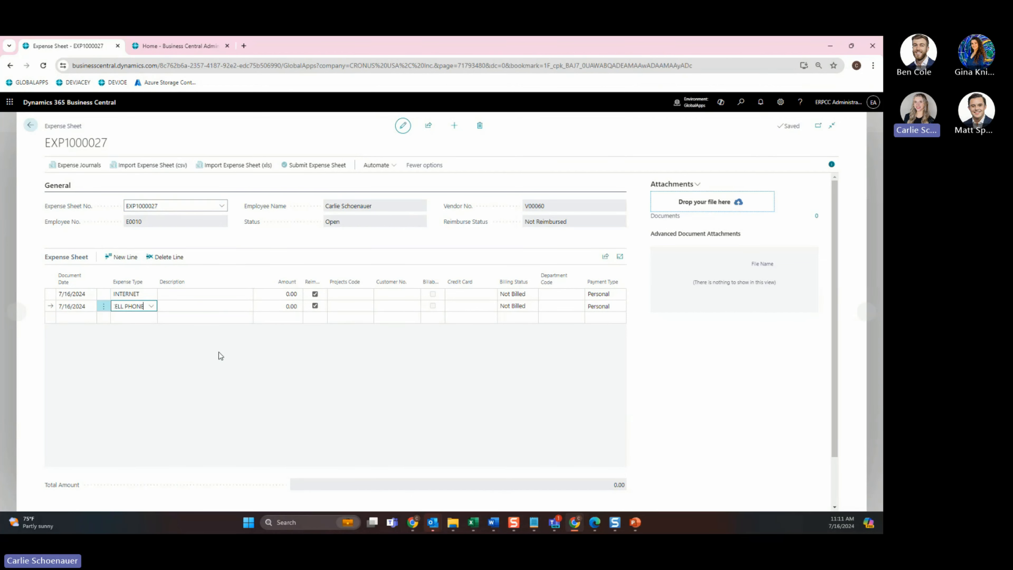
# Describe the INTERNET line as "internet for july" and the CELL PHONE line as "cell phone for july"
pyautogui.click(192, 296)
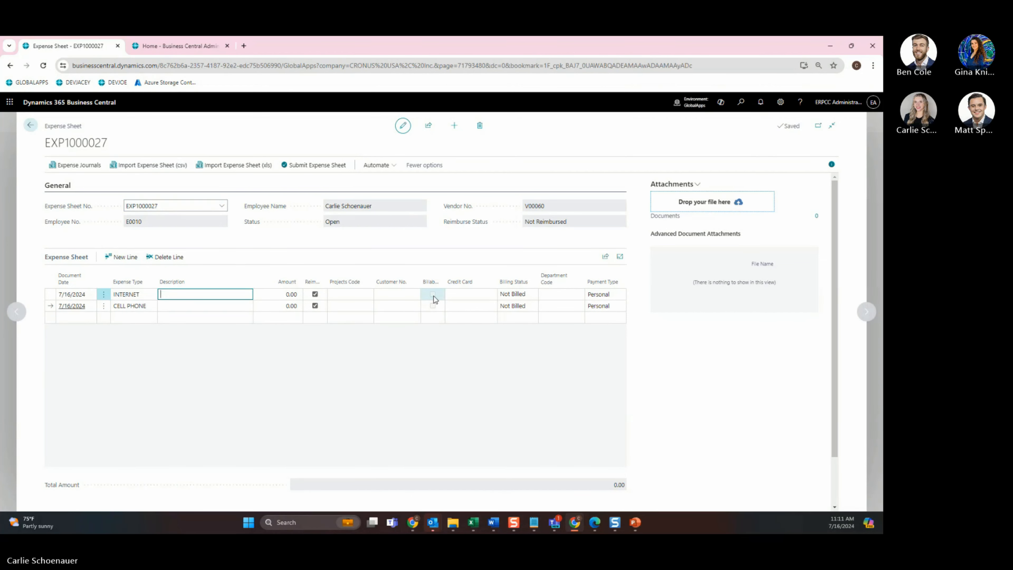
pyautogui.write('internet for july')
pyautogui.press('Tab')
pyautogui.click(226, 306)
pyautogui.write('cell phone')
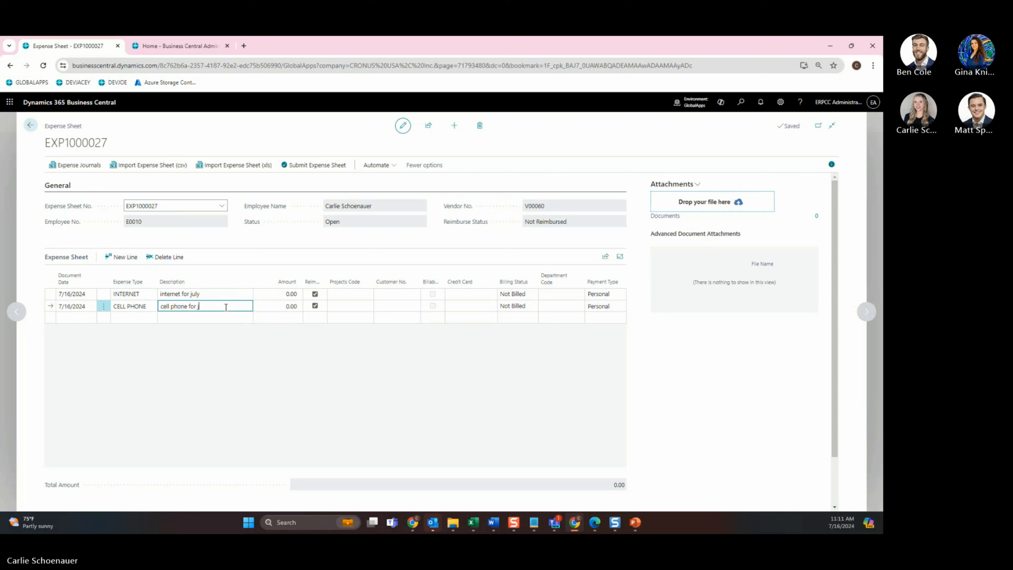
# Set the amounts to 120 for the INTERNET line and 80 for the CELL PHONE line
pyautogui.click(279, 294)
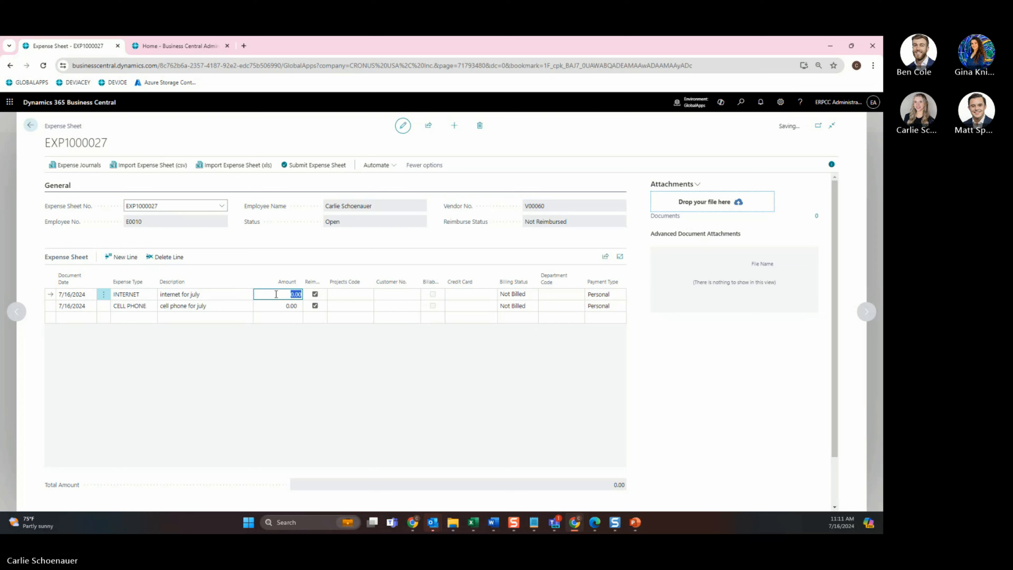
pyautogui.write('120')
pyautogui.click(280, 306)
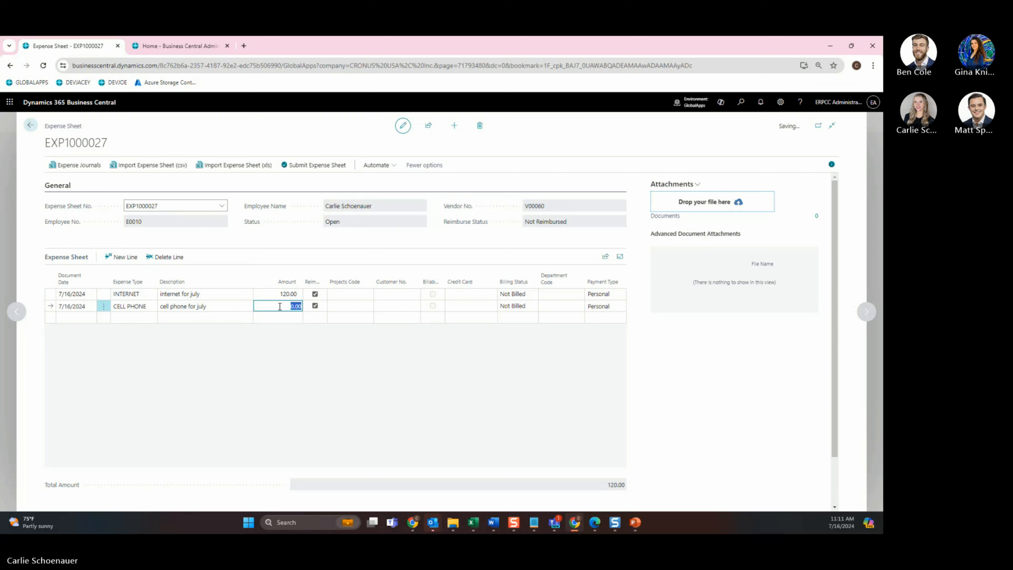
pyautogui.write('80')
pyautogui.press('Tab')
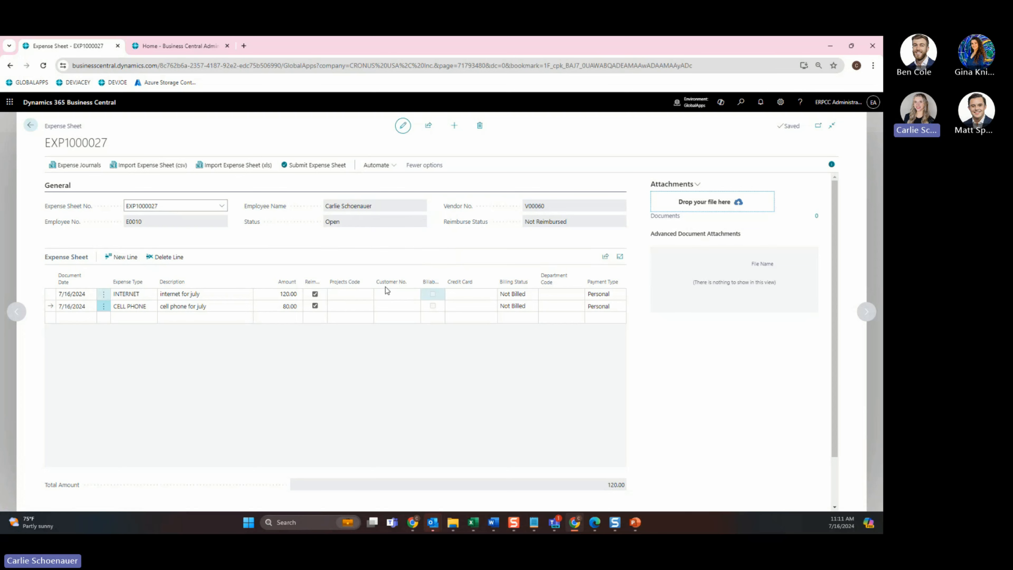
# Assign project PROJ000006 (EPS AND PMS) to the INTERNET line and check its customer number
pyautogui.click(350, 295)
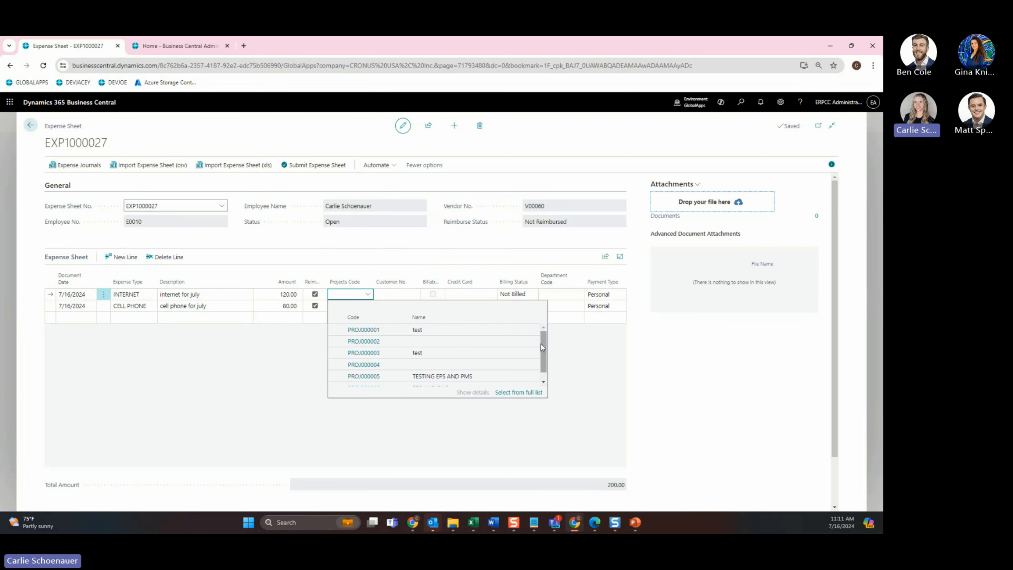
pyautogui.moveTo(541, 343); pyautogui.dragTo(544, 366)
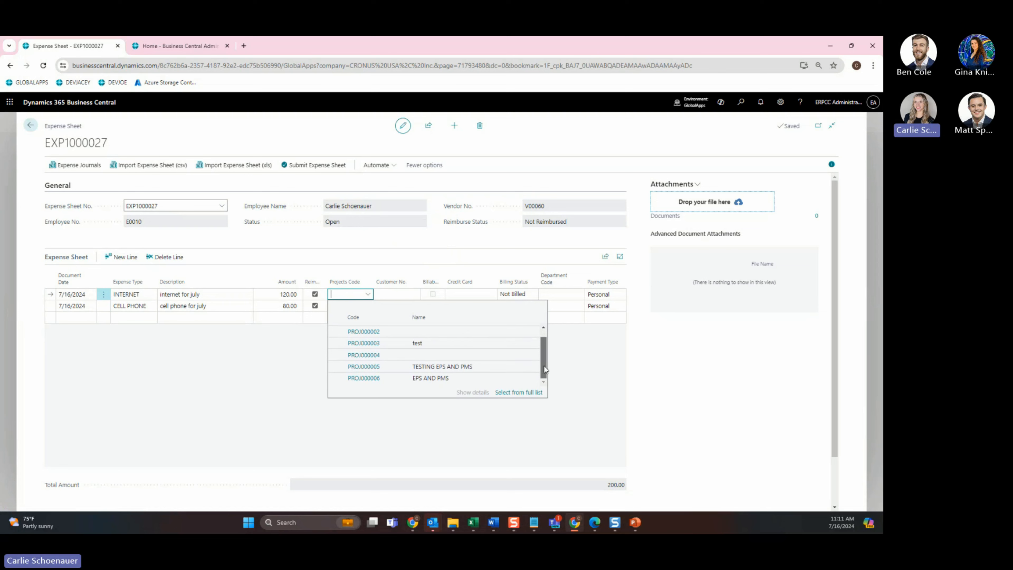
pyautogui.click(372, 380)
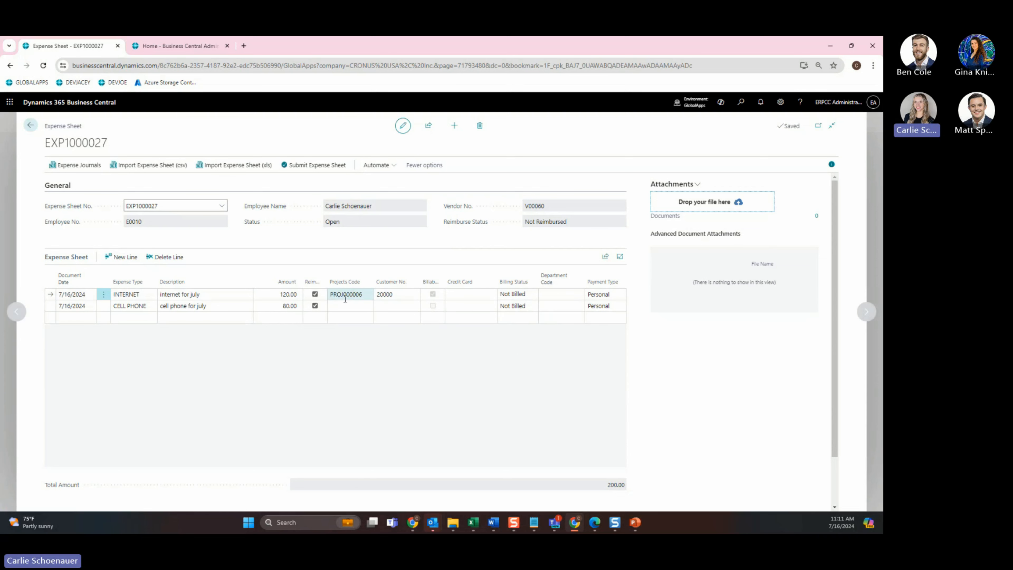
pyautogui.click(398, 295)
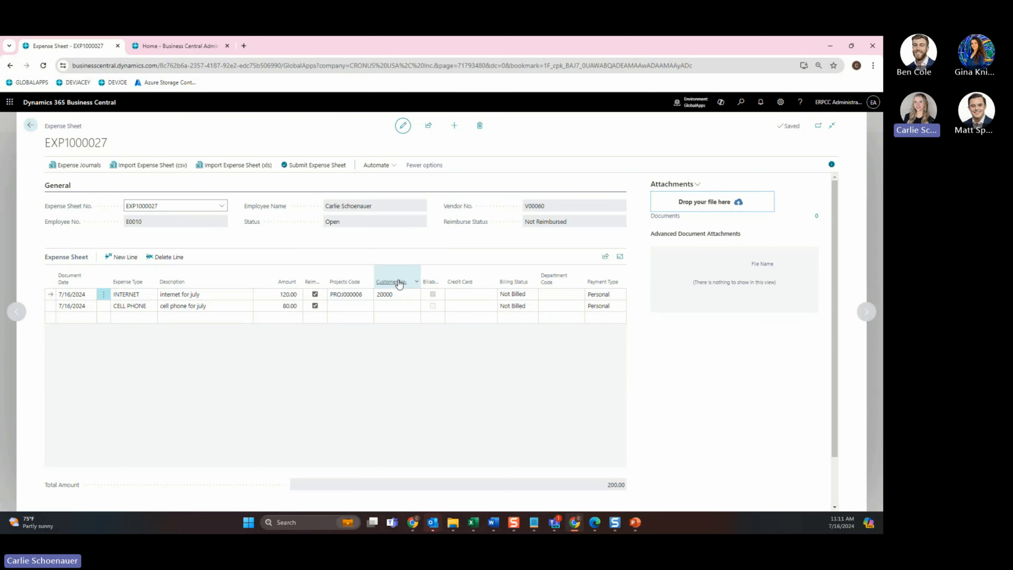
pyautogui.click(401, 297)
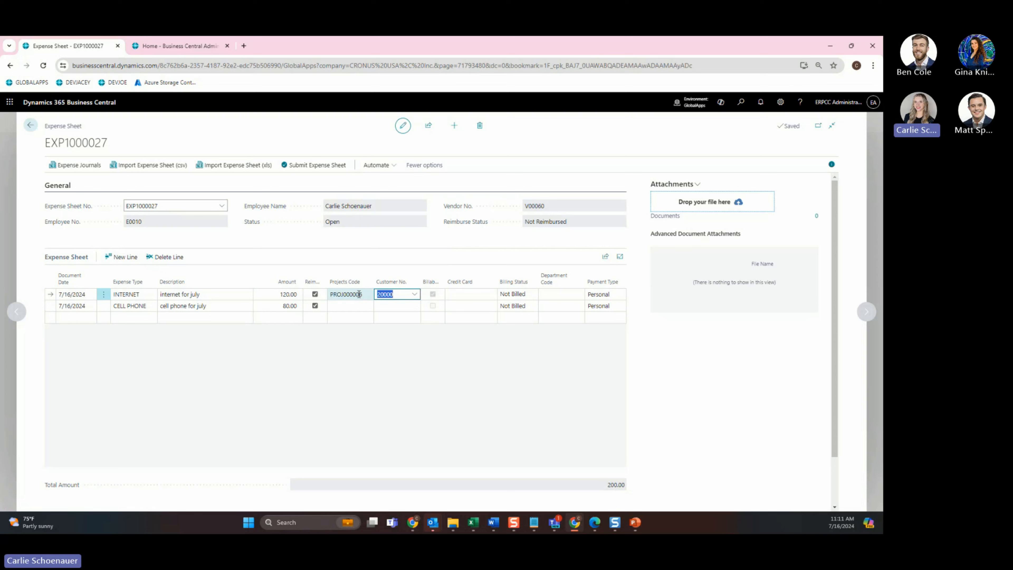
# Assign customer 30000 to the CELL PHONE line and set its project code to PROJ000006
pyautogui.click(396, 306)
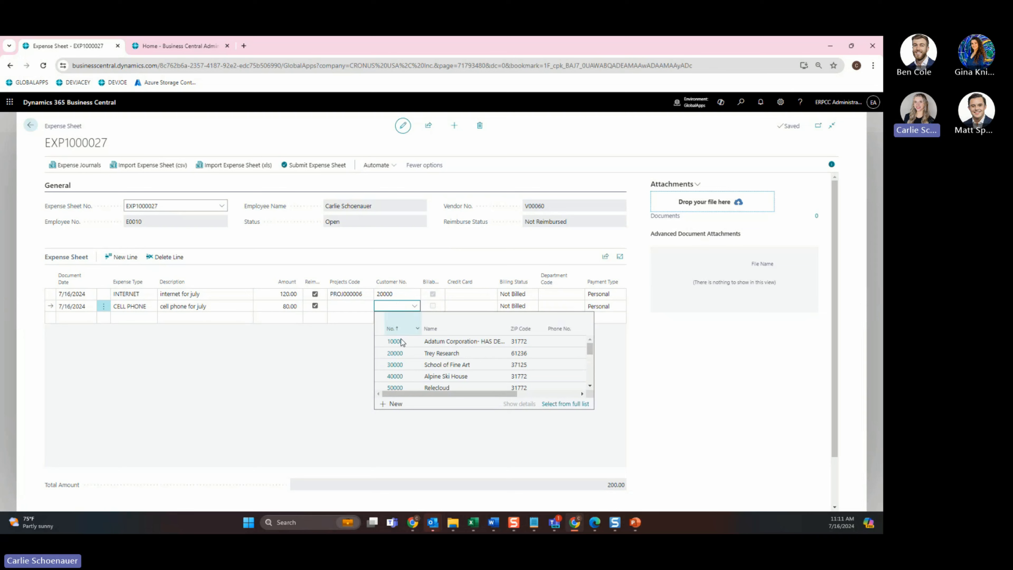
pyautogui.click(397, 365)
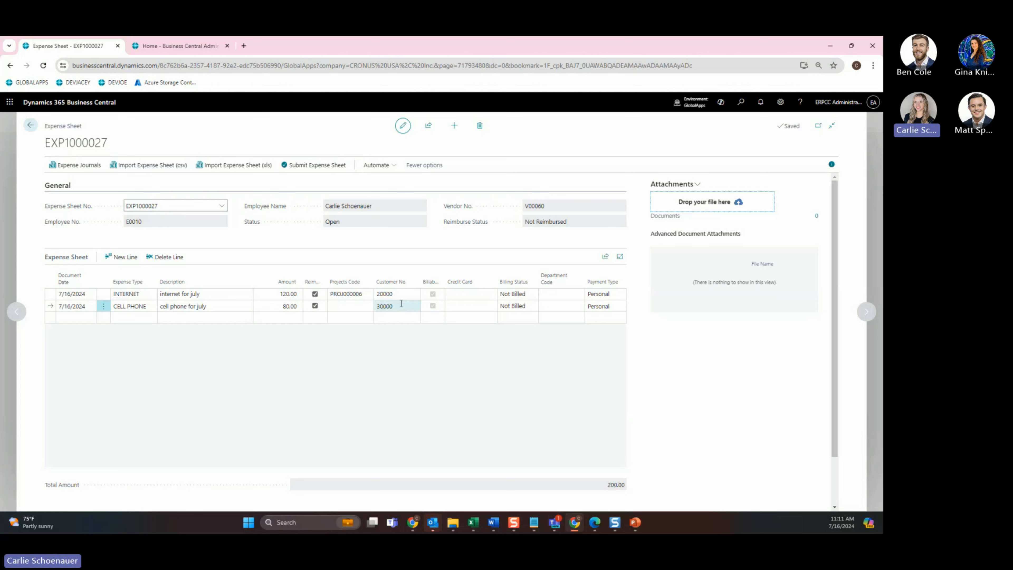
pyautogui.click(359, 310)
pyautogui.click(354, 306)
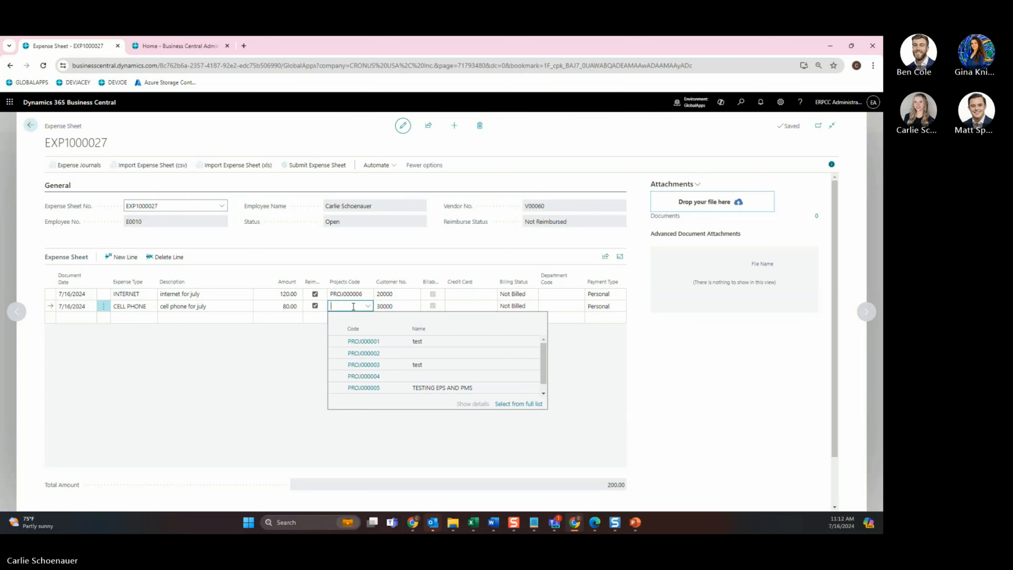
pyautogui.click(365, 368)
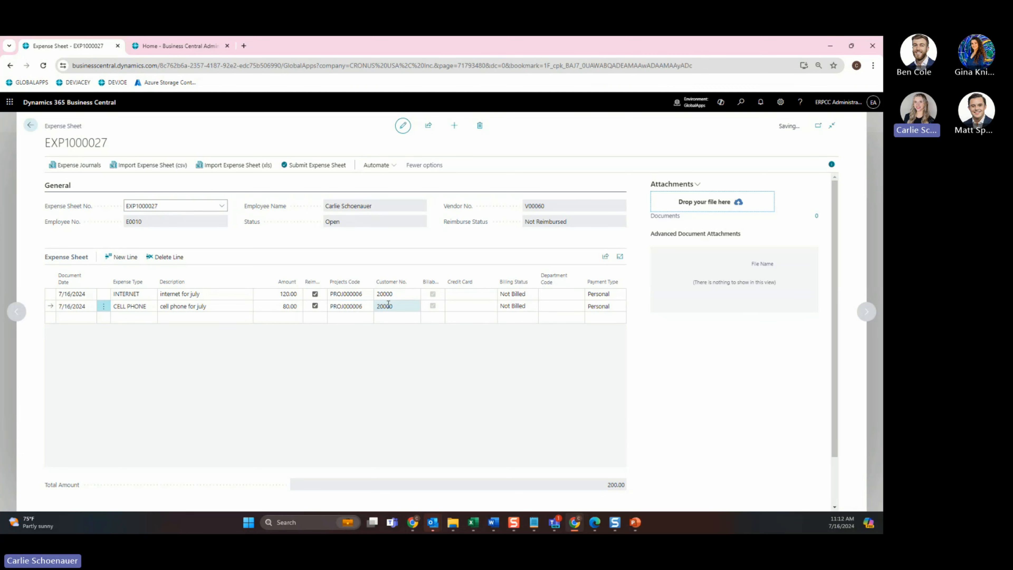
pyautogui.click(379, 318)
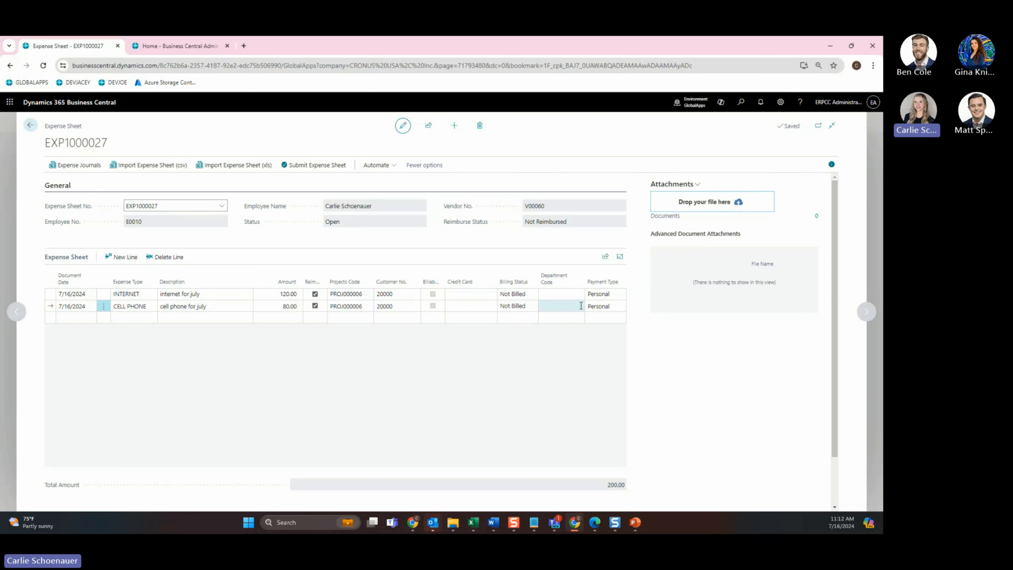
# Look at the payment type options for the INTERNET line without changing the selection
pyautogui.click(608, 296)
pyautogui.click(610, 296)
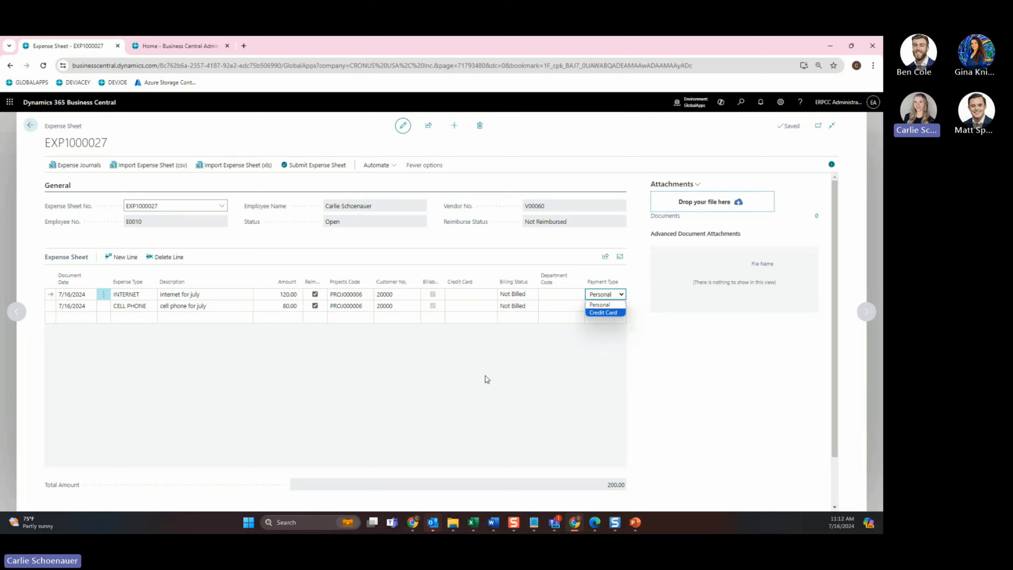
pyautogui.click(485, 388)
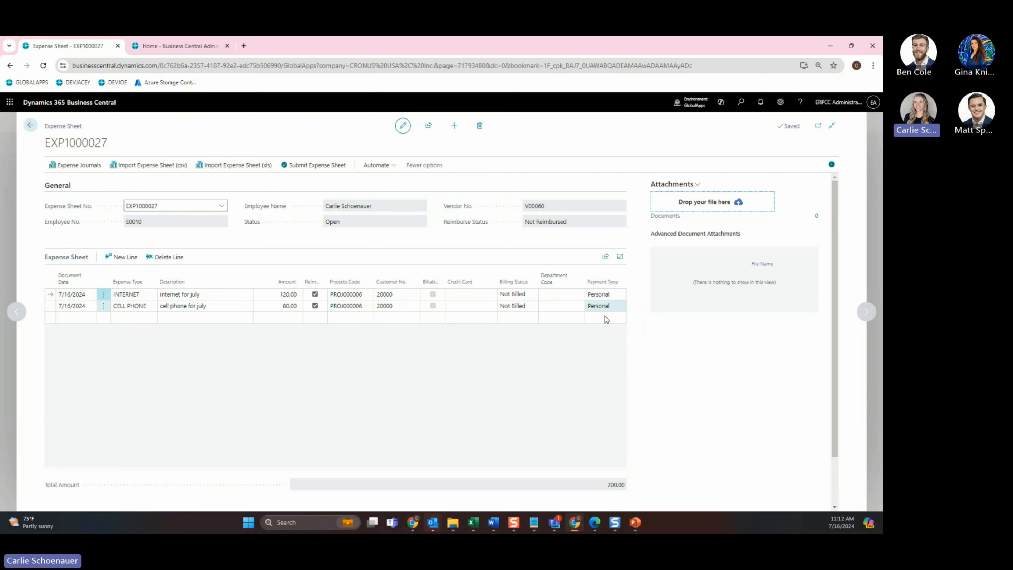
# Submit expense sheet EXP1000027, confirm its completion and check its status
pyautogui.click(312, 166)
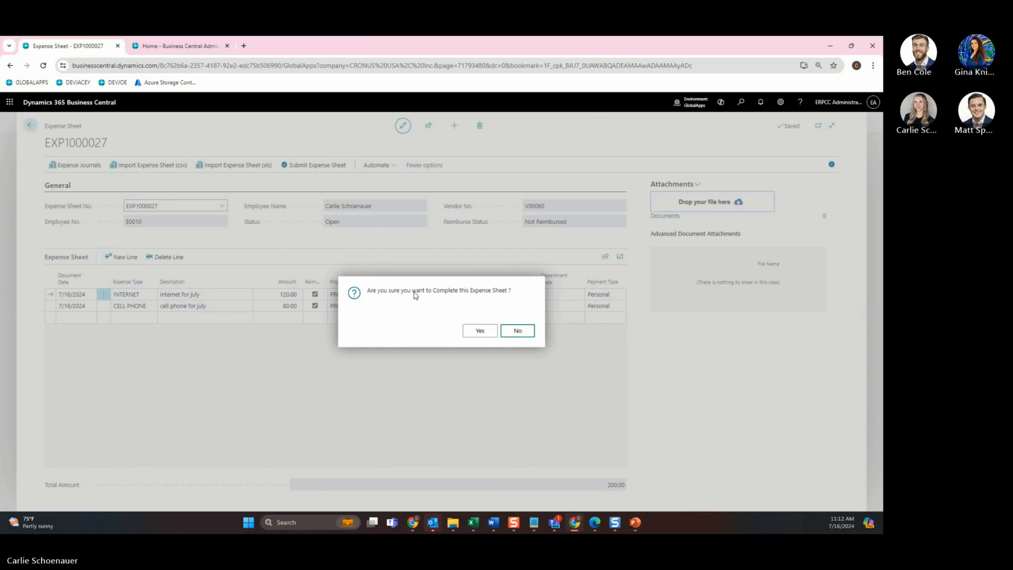
pyautogui.click(479, 331)
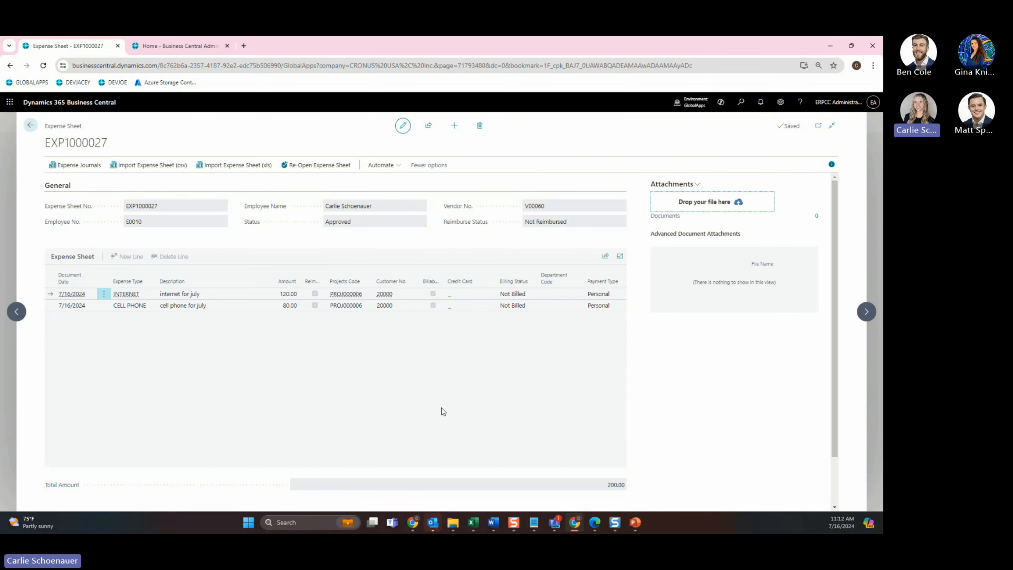
pyautogui.moveTo(350, 225); pyautogui.dragTo(321, 226)
# Return to My Expense Sheets (EPS), create another expense sheet and initialize its employee details through the first line's document date
pyautogui.click(31, 125)
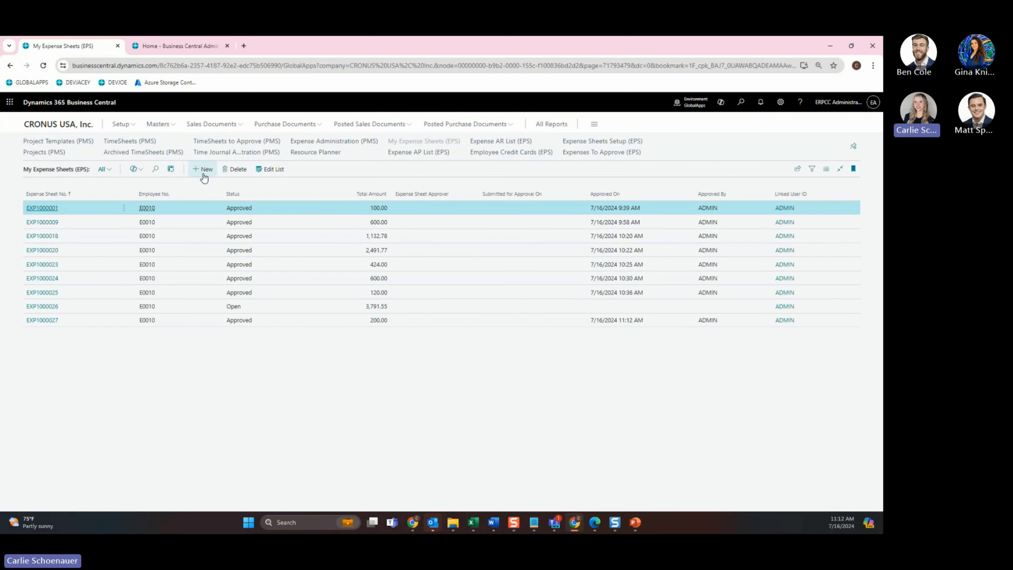
pyautogui.click(204, 169)
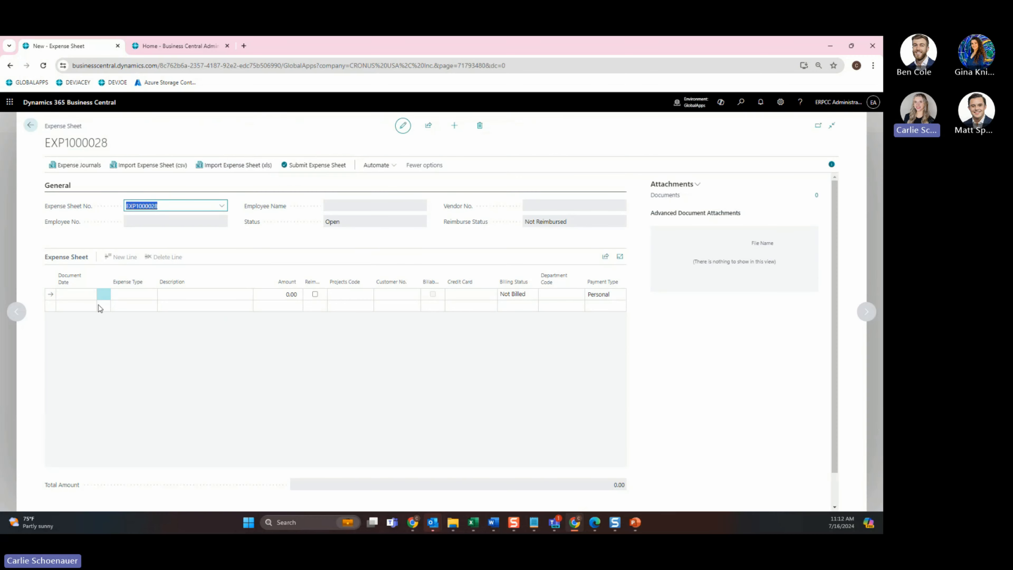
pyautogui.click(81, 296)
pyautogui.click(275, 374)
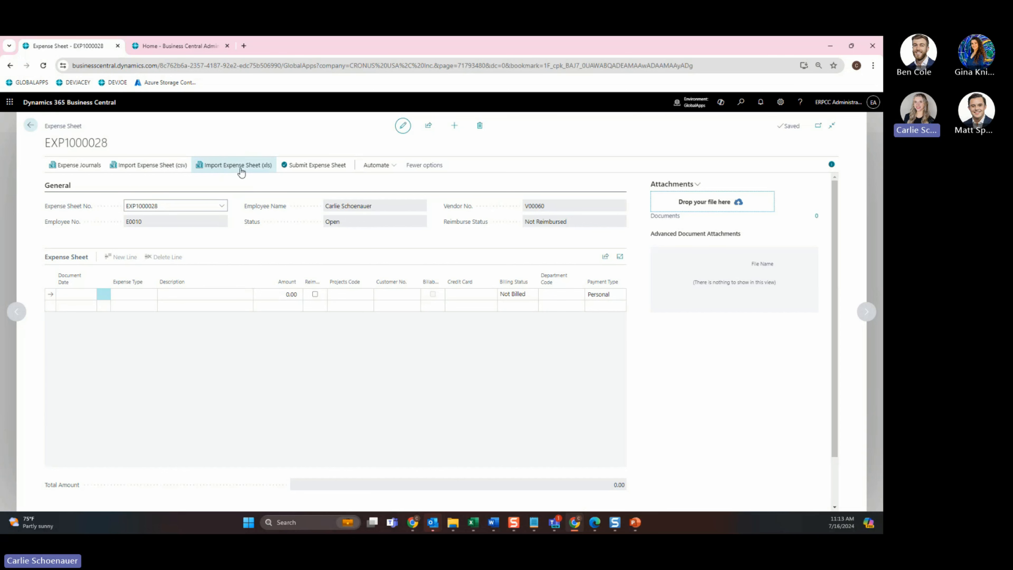
# Import the Excel file "expense cc import.xlsx" from the Desktop into the expense sheet
pyautogui.click(252, 167)
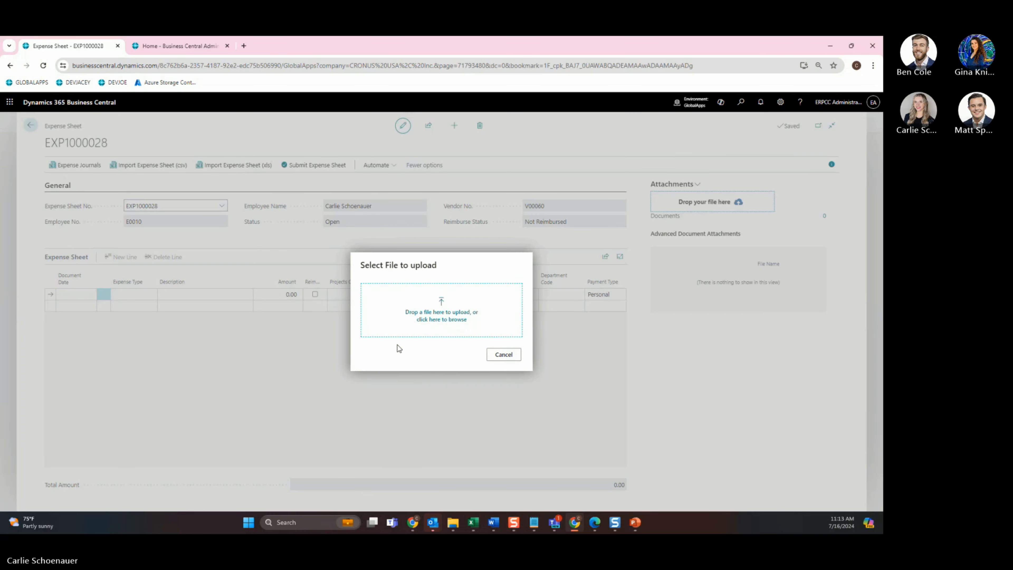
pyautogui.click(413, 302)
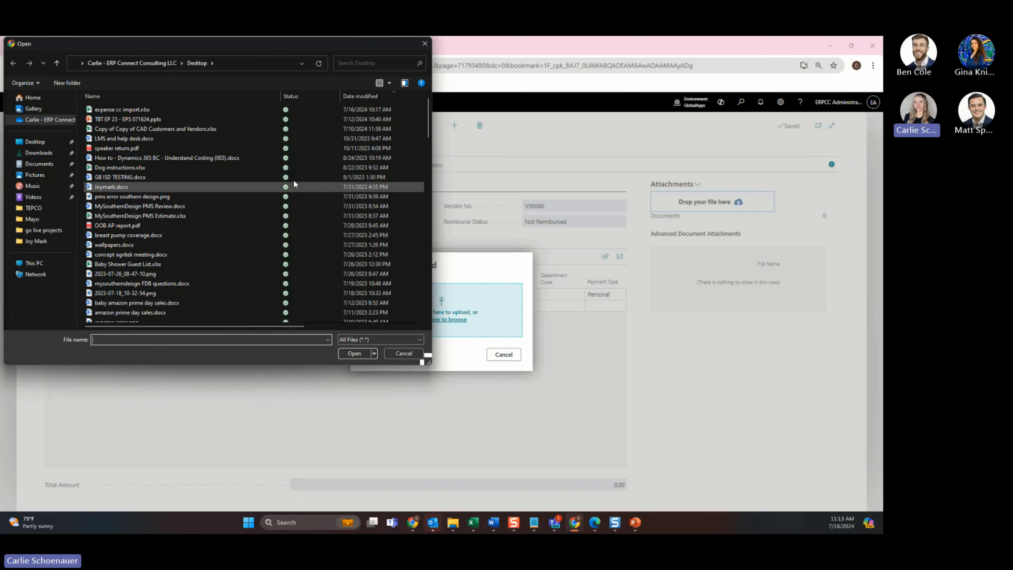
pyautogui.click(119, 111)
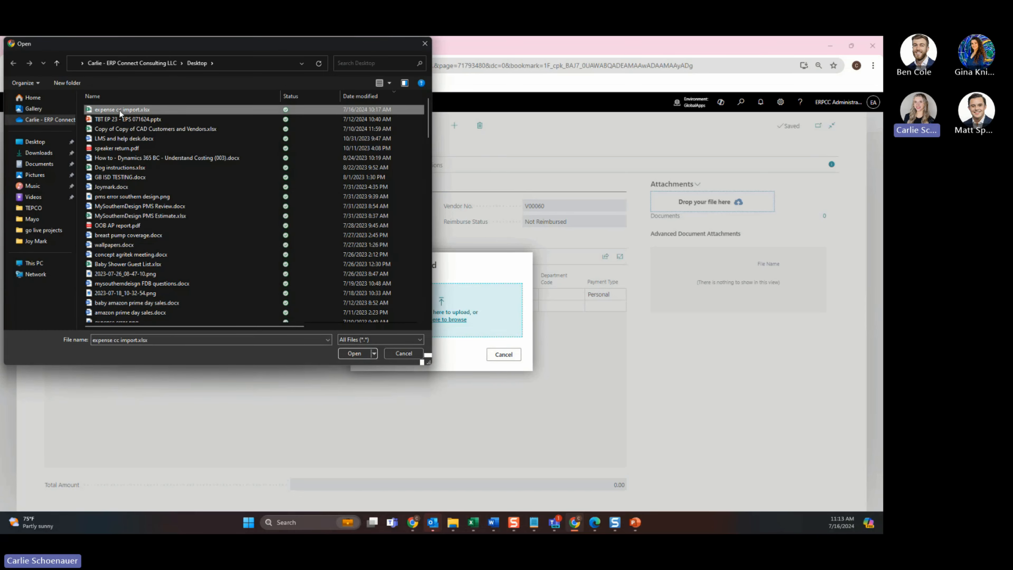
pyautogui.click(354, 353)
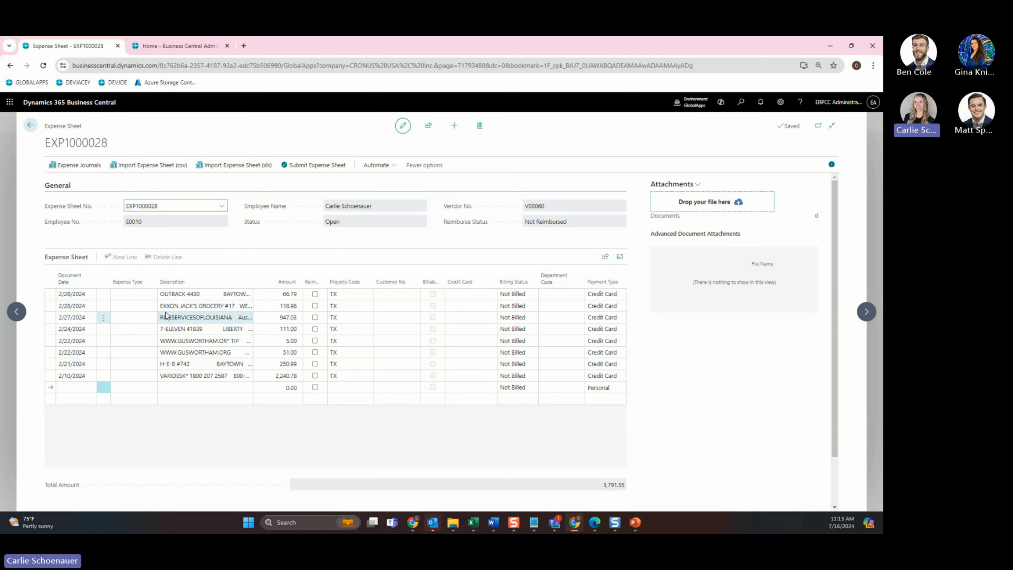
# Set the expense type of the imported OUTBACK 4430 line to INTERNET
pyautogui.click(199, 299)
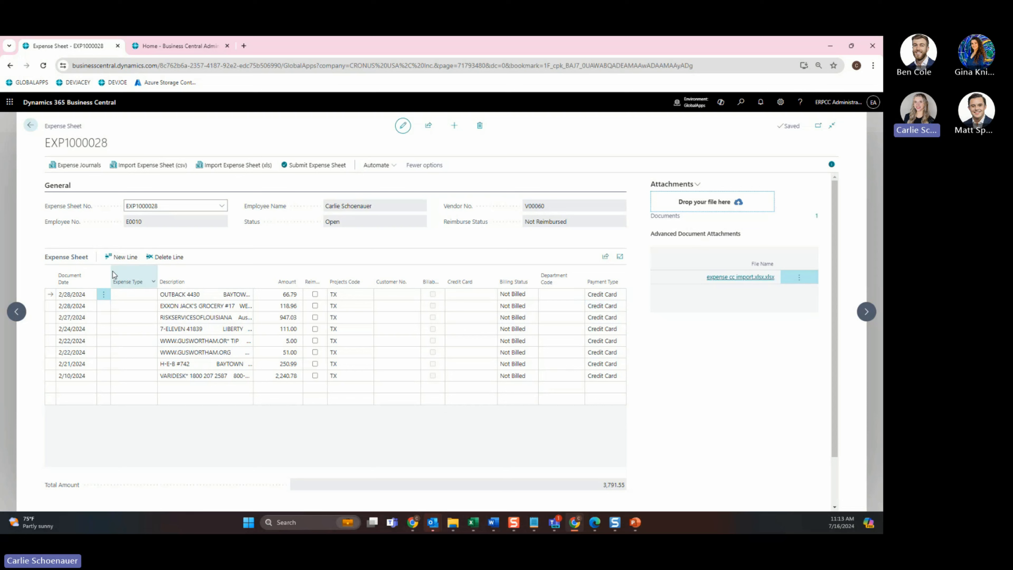
pyautogui.click(141, 295)
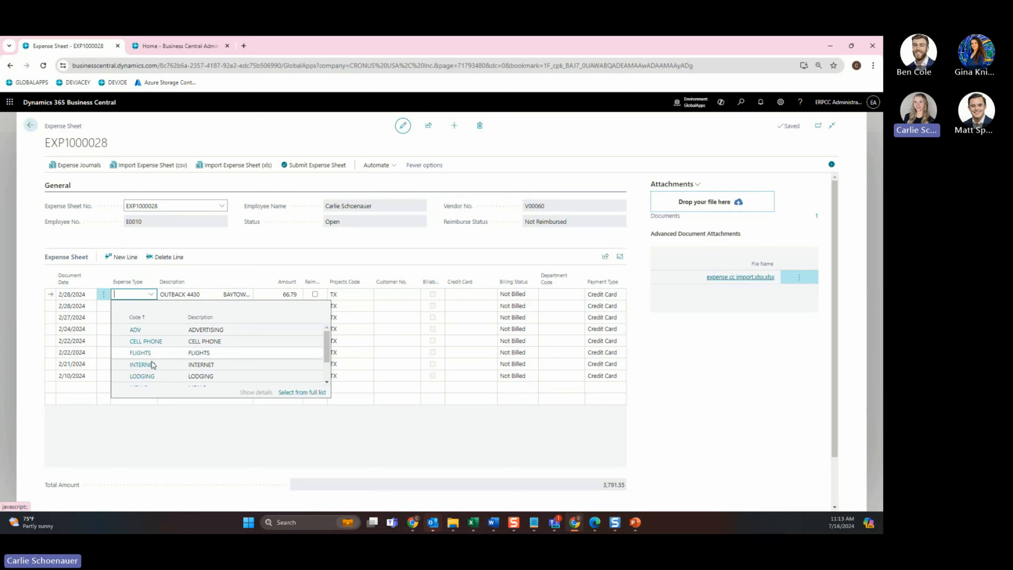
pyautogui.click(144, 365)
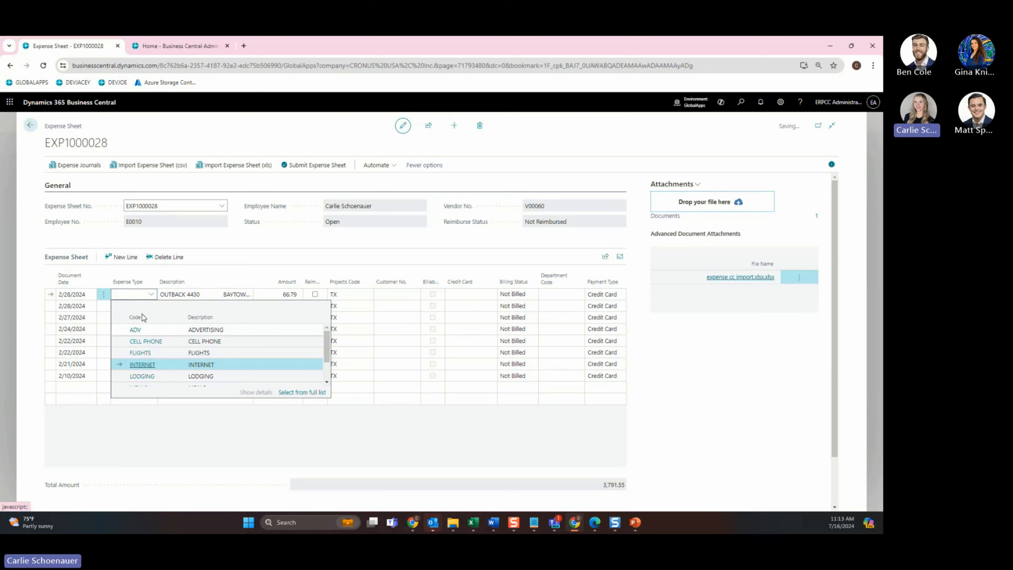
# Set the expense type of the EXXON JACK'S GROCERY #17 line to MISC and delete the six expense lines below it
pyautogui.click(132, 306)
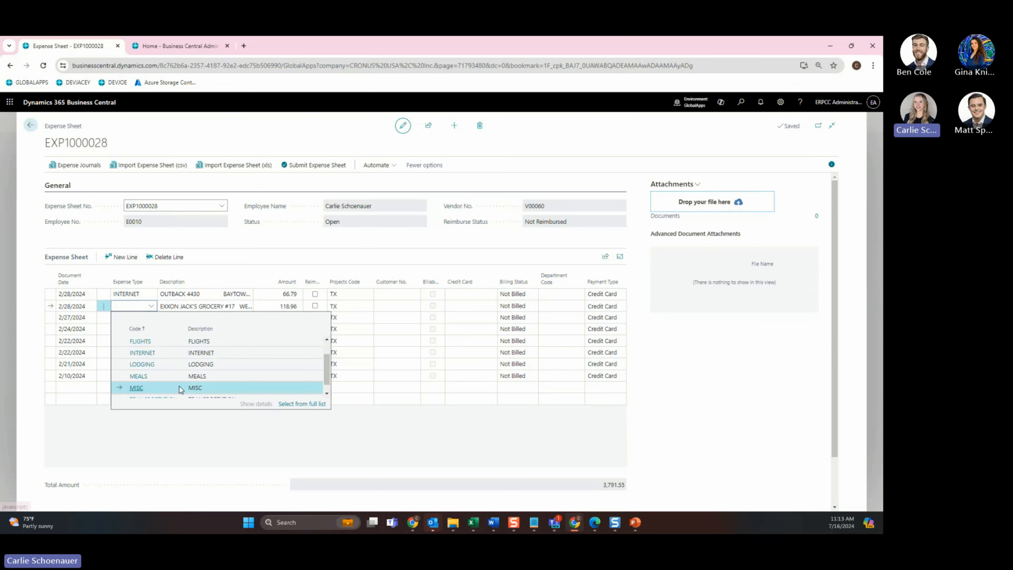
pyautogui.click(175, 388)
pyautogui.click(104, 317)
pyautogui.click(77, 377)
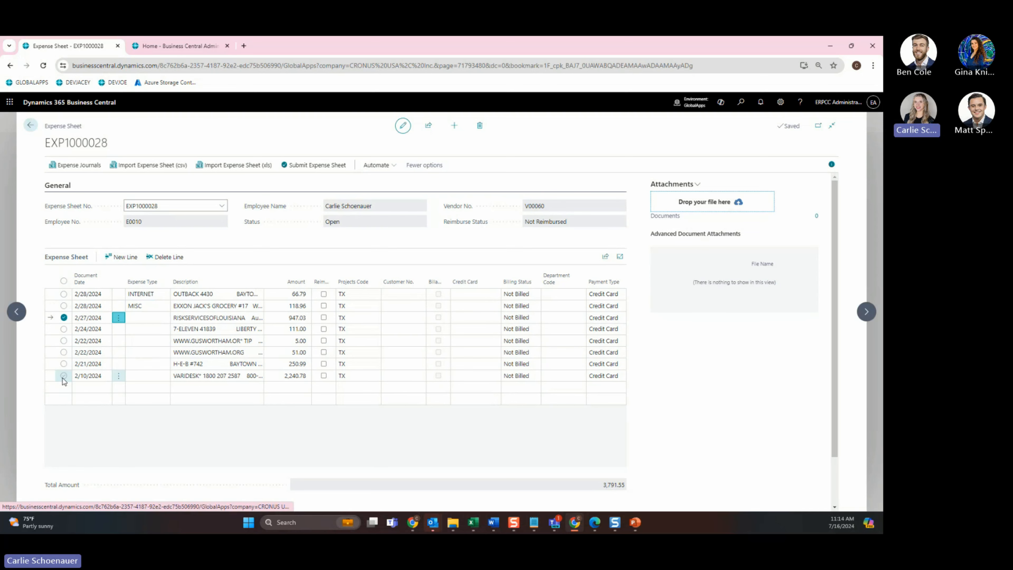
pyautogui.keyDown('shift'); pyautogui.click(63, 375); pyautogui.keyUp('shift')
pyautogui.click(166, 257)
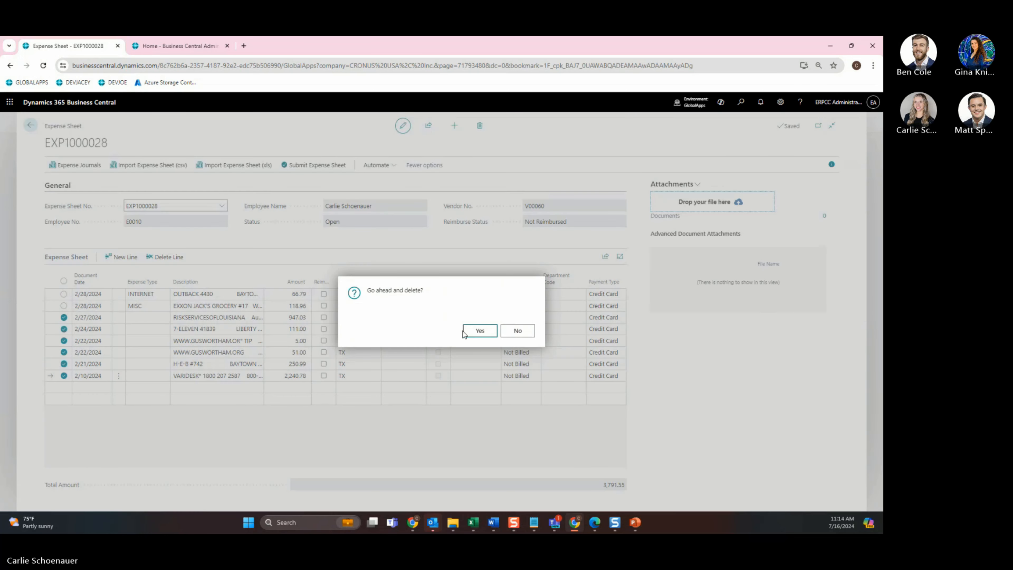
pyautogui.click(464, 331)
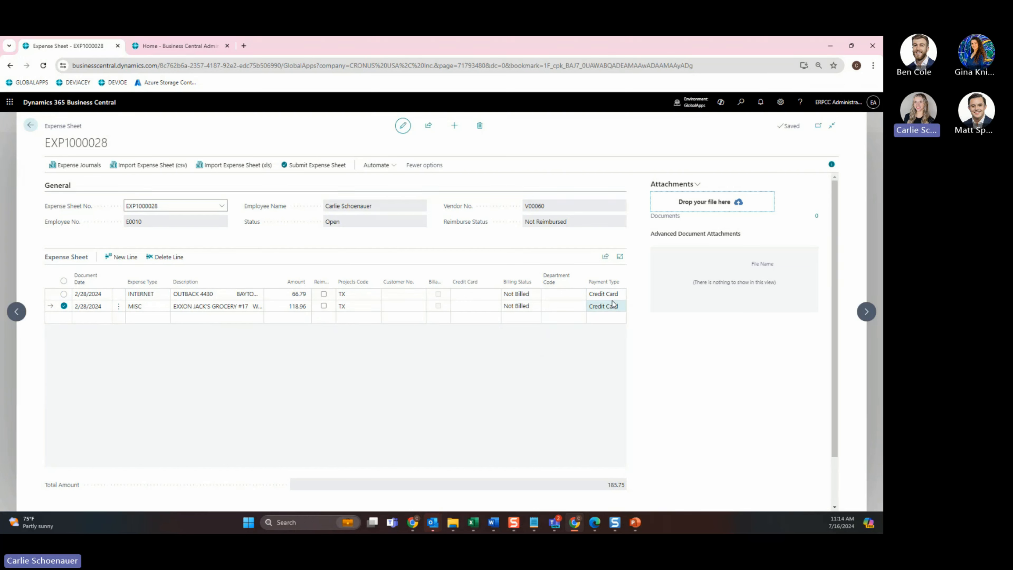
# Assign the employee's credit card to the OUTBACK 4430 expense line in the Credit Card field
pyautogui.click(471, 292)
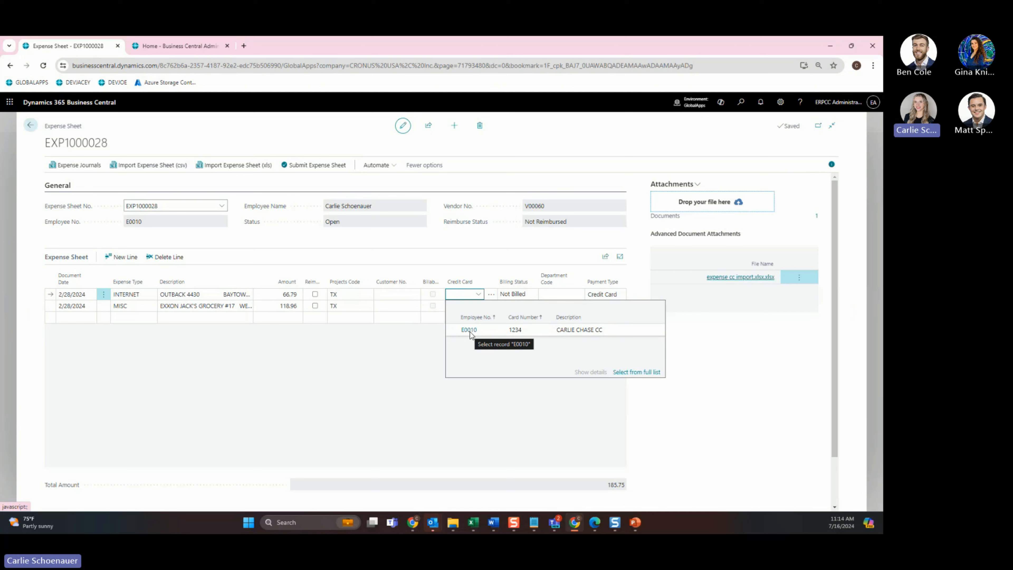
pyautogui.click(493, 400)
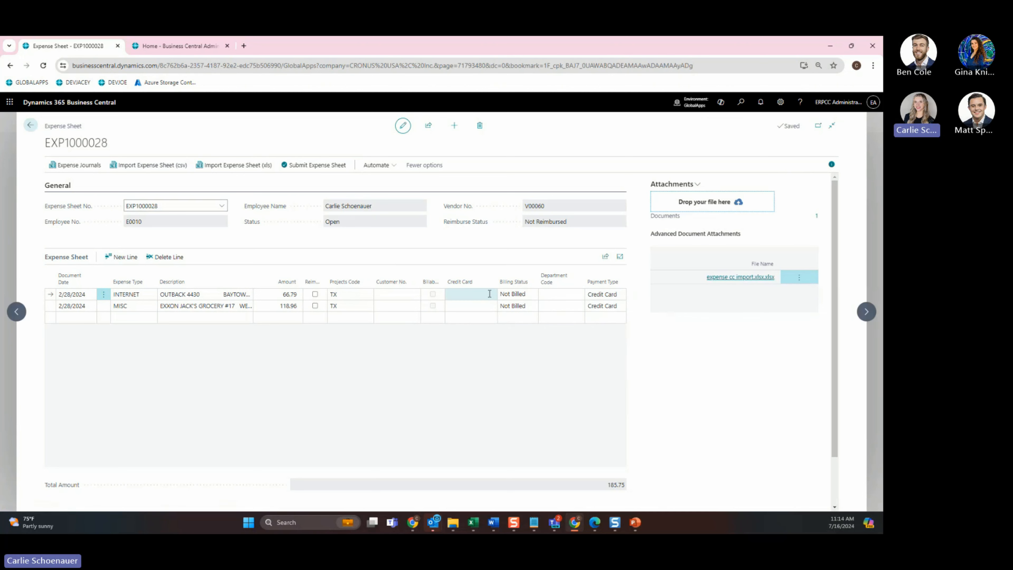
pyautogui.click(479, 294)
pyautogui.click(477, 330)
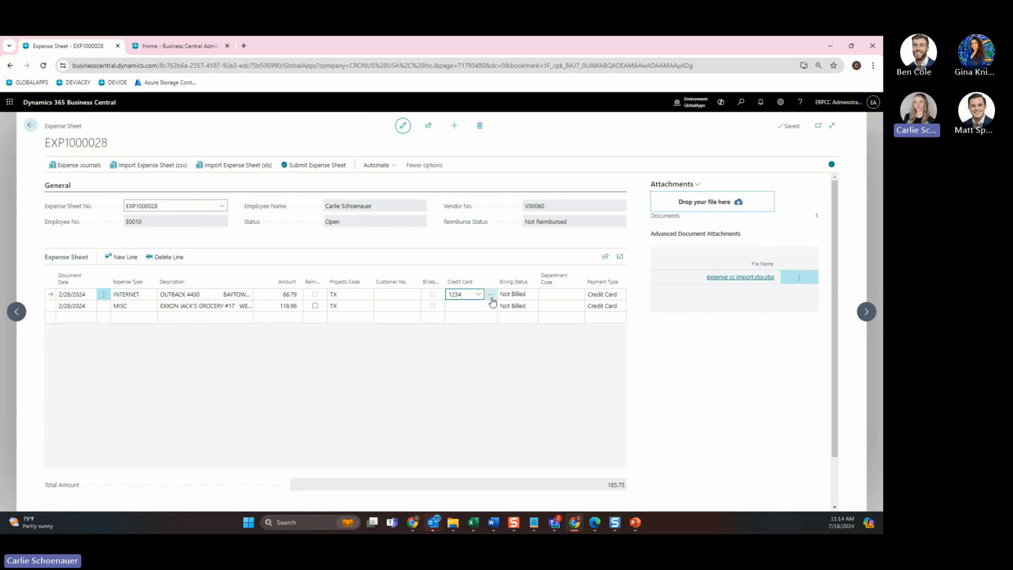
# Examine the G/L account linked to the assigned card in Employee Credit Cards (EPS) and return to the expense sheet
pyautogui.click(492, 297)
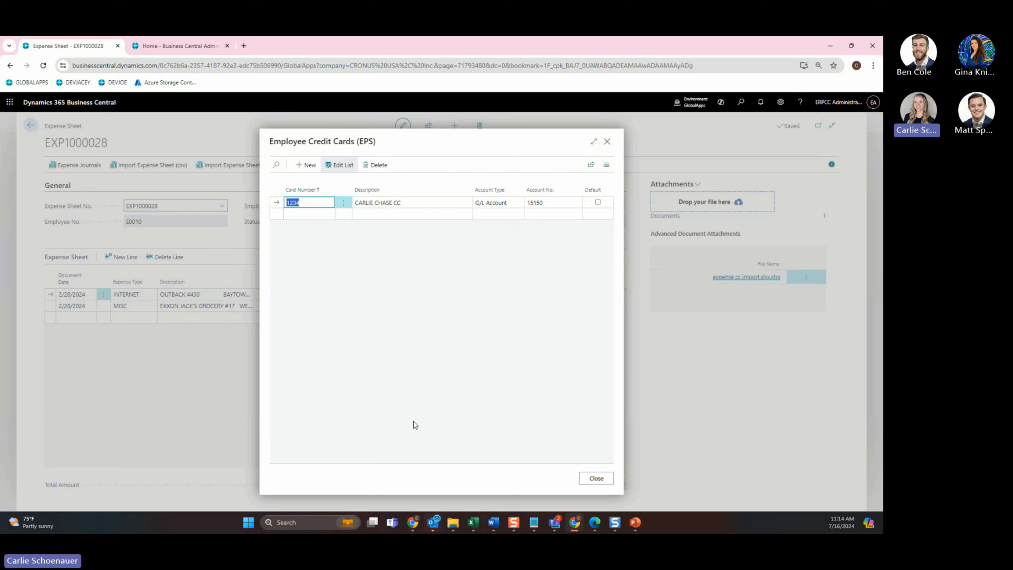
pyautogui.click(544, 202)
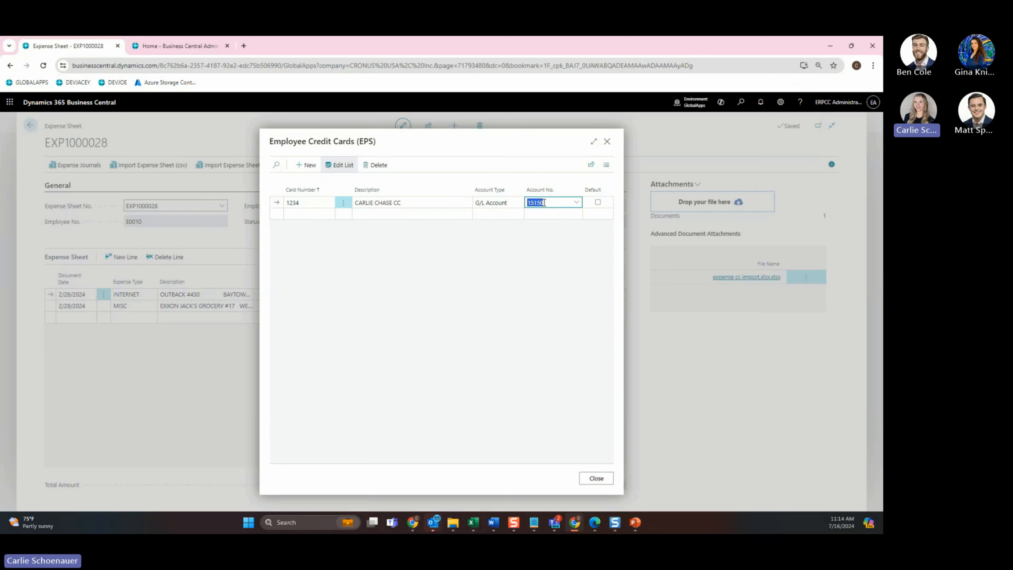
pyautogui.click(608, 142)
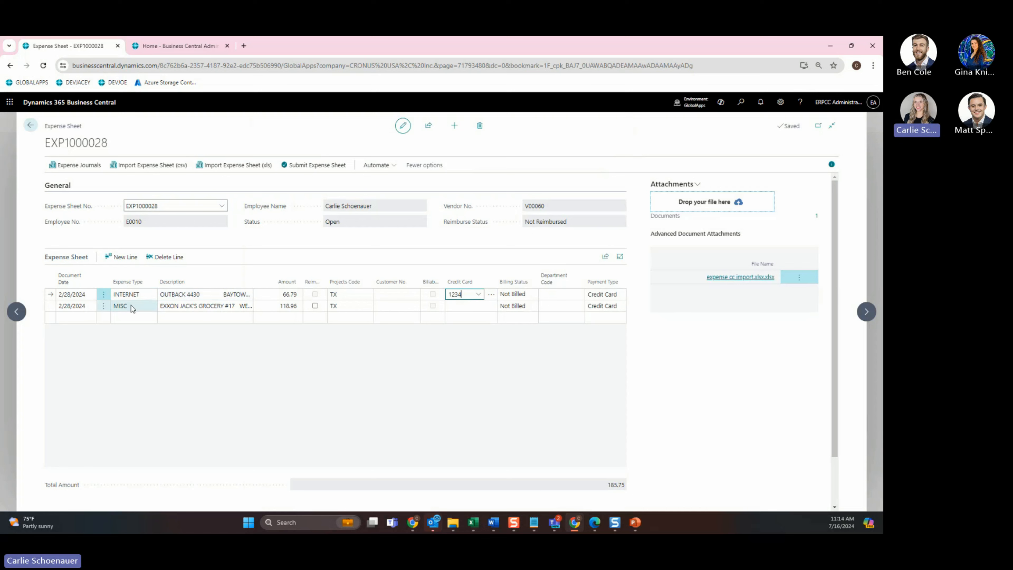
pyautogui.click(121, 294)
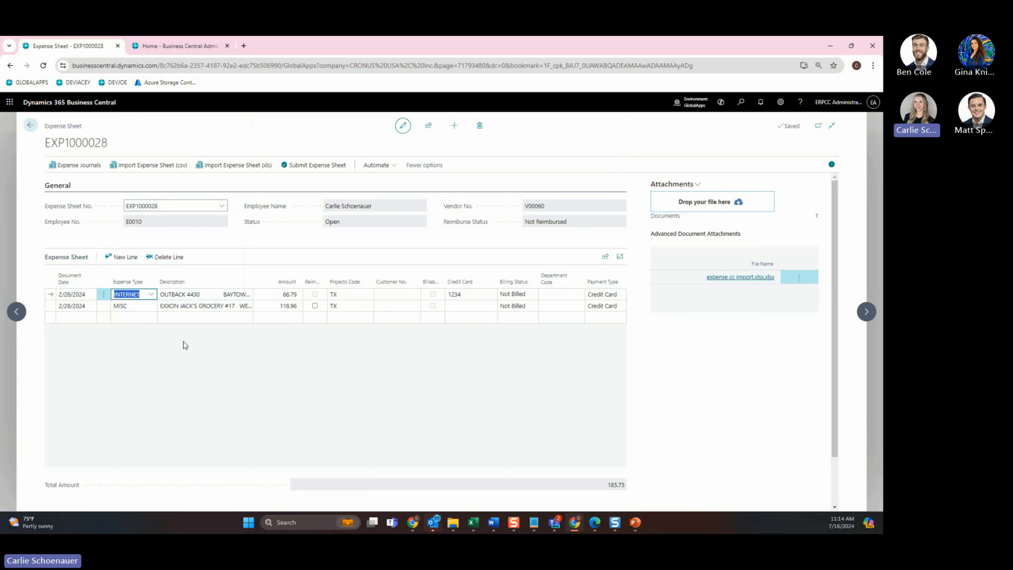
# Assign the same employee credit card to the EXXON JACK'S GROCERY #17 expense line
pyautogui.click(470, 307)
pyautogui.click(478, 306)
pyautogui.click(472, 342)
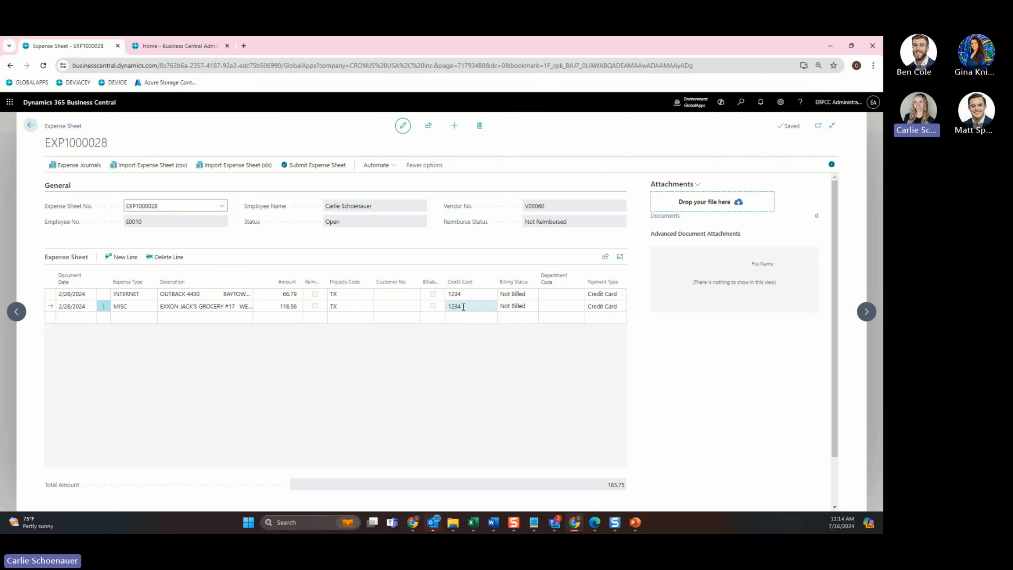
pyautogui.click(136, 310)
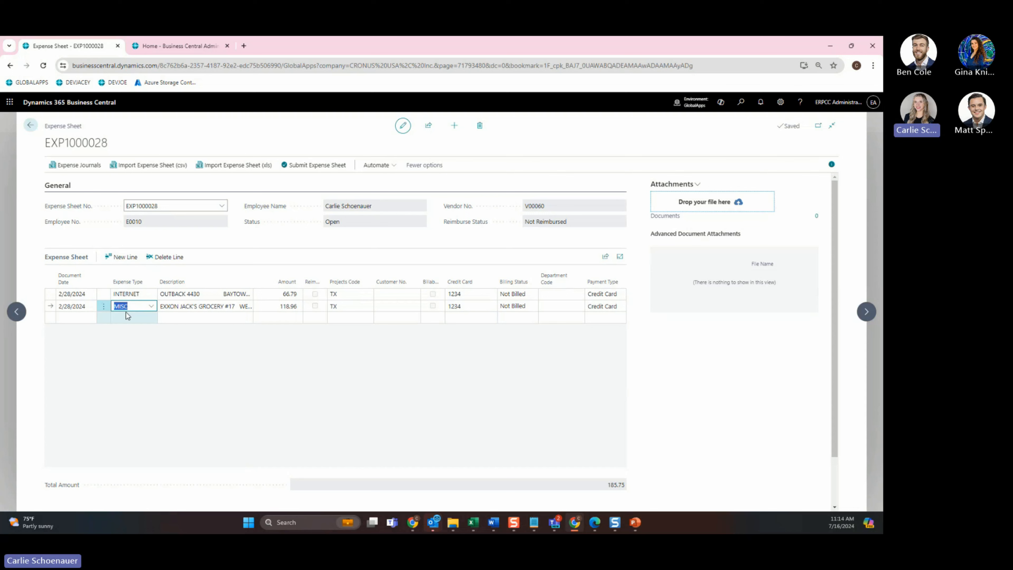
pyautogui.click(417, 374)
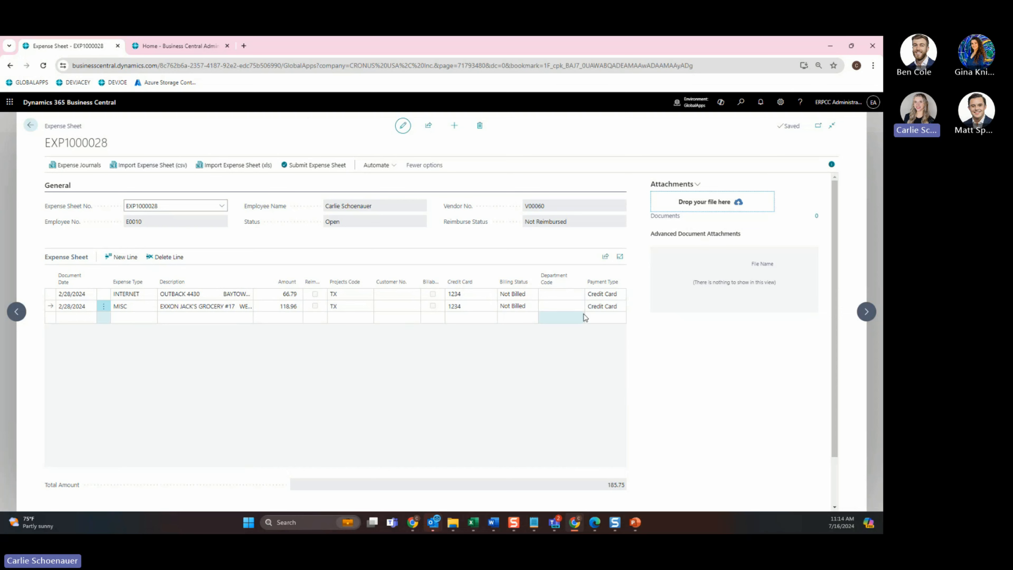
# Submit expense sheet EXP1000028, confirm its completion and return to My Expense Sheets (EPS)
pyautogui.click(307, 164)
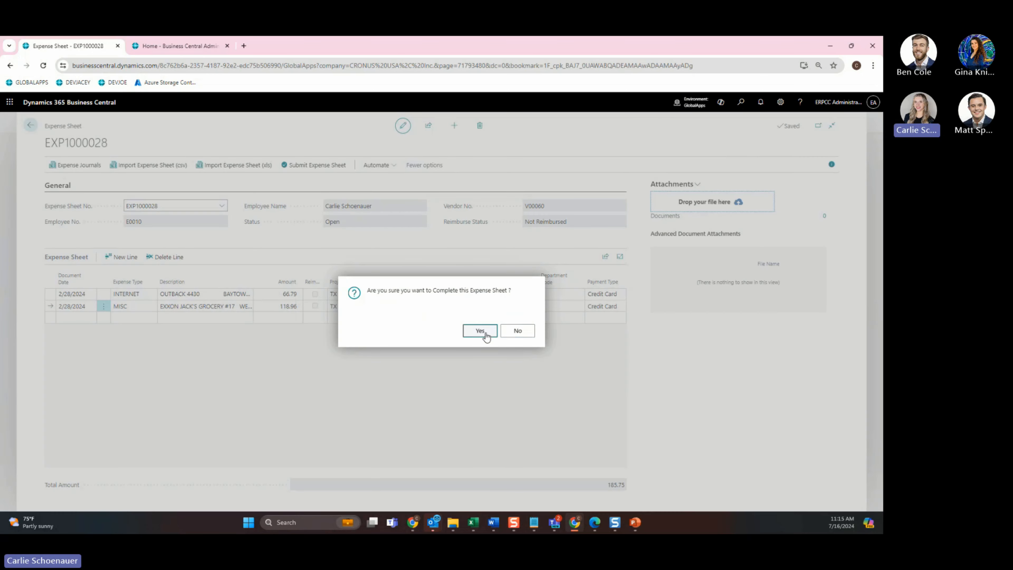
pyautogui.click(482, 333)
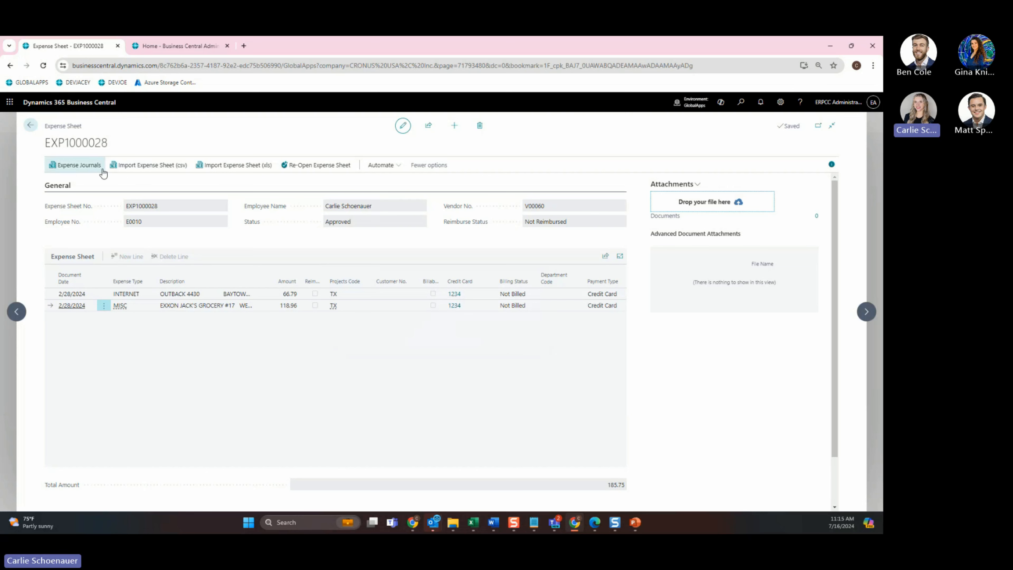
pyautogui.click(30, 125)
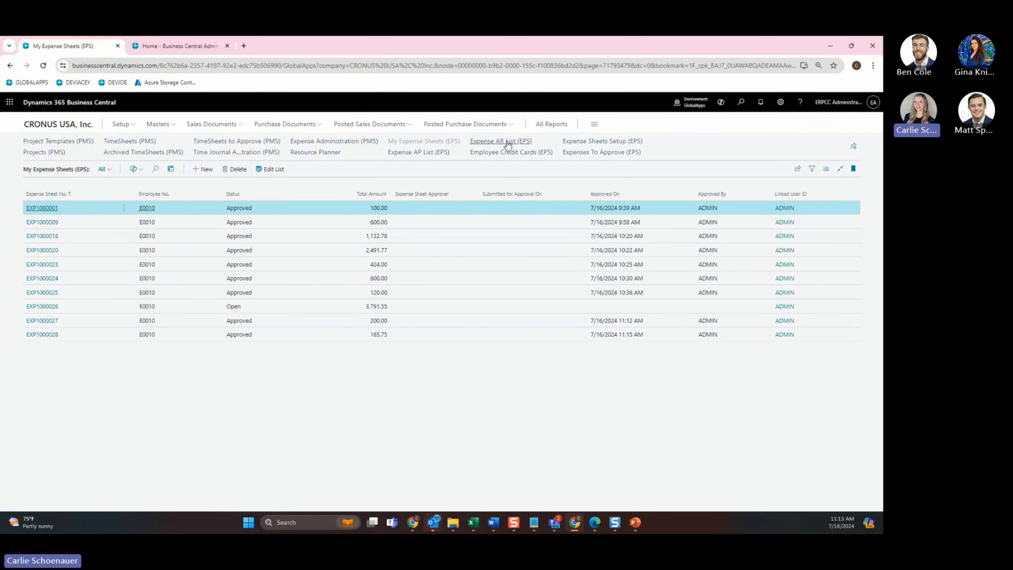
# Open the Expense AR List (EPS) and examine the customer, project, Billable and Amount columns of its expense lines
pyautogui.click(504, 142)
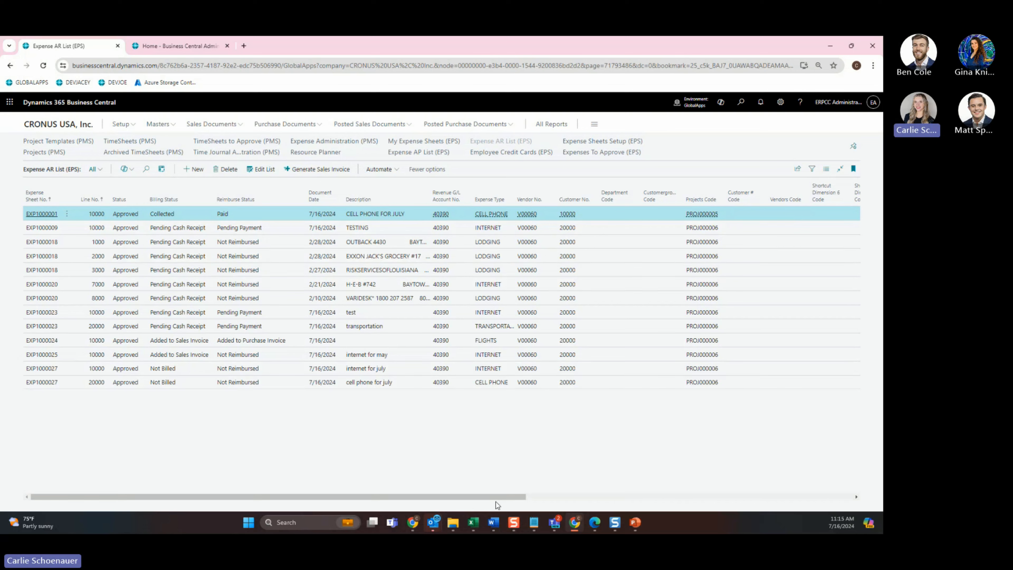
pyautogui.moveTo(517, 496); pyautogui.dragTo(703, 494)
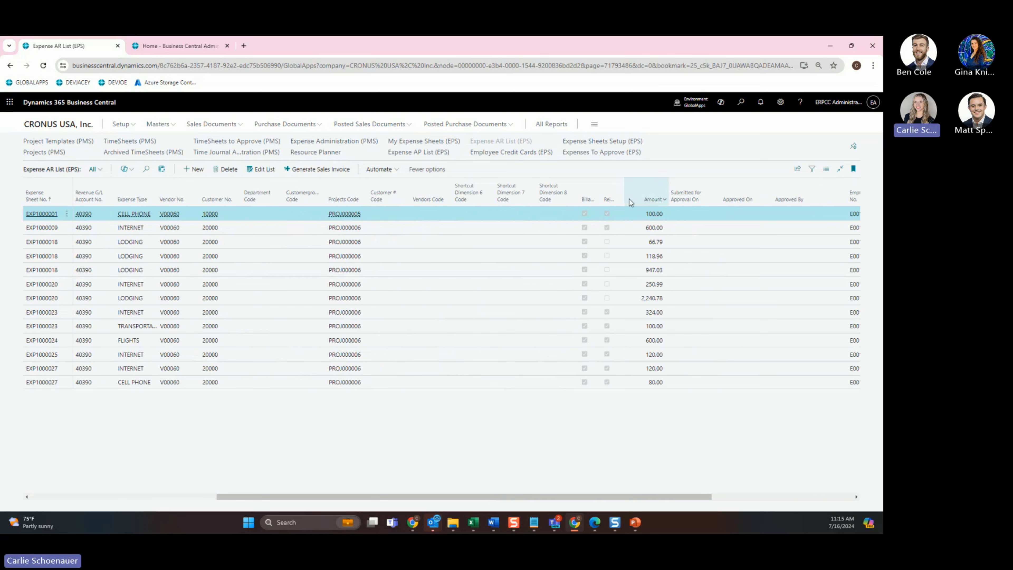
pyautogui.moveTo(694, 496)
pyautogui.mouseDown()
pyautogui.moveTo(508, 496)
pyautogui.moveTo(709, 496)
pyautogui.mouseUp()
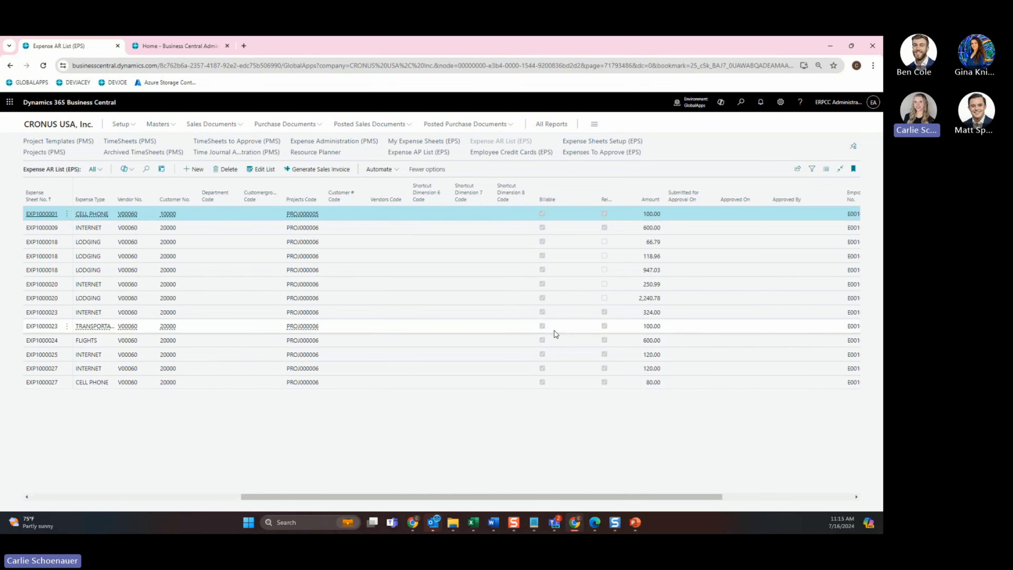
pyautogui.moveTo(477, 498); pyautogui.dragTo(263, 498)
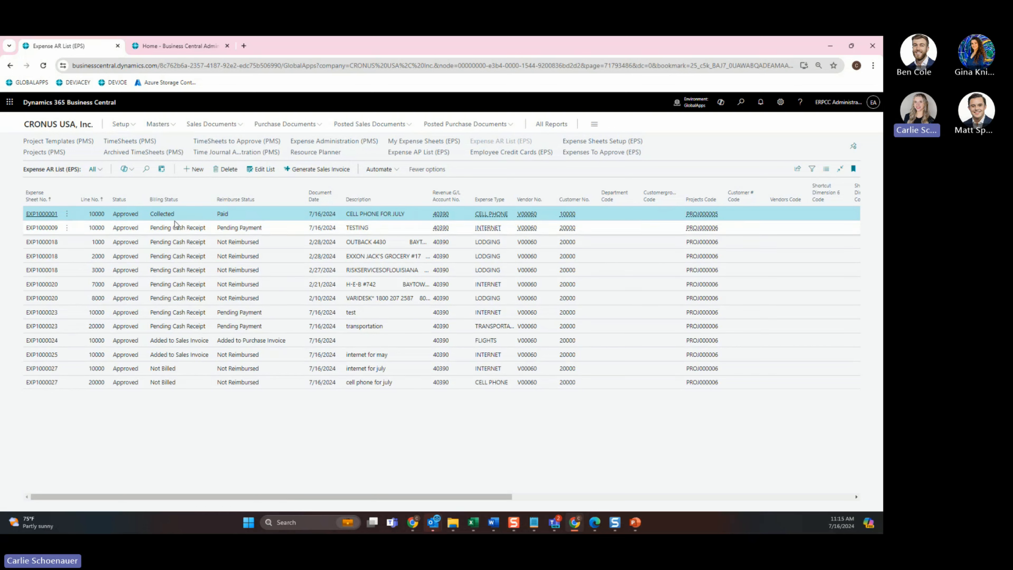
# Compare the billing statuses of the listed expense lines, including those of EXP1000001, EXP1000009, EXP1000024 and EXP1000025
pyautogui.moveTo(154, 215); pyautogui.dragTo(178, 216)
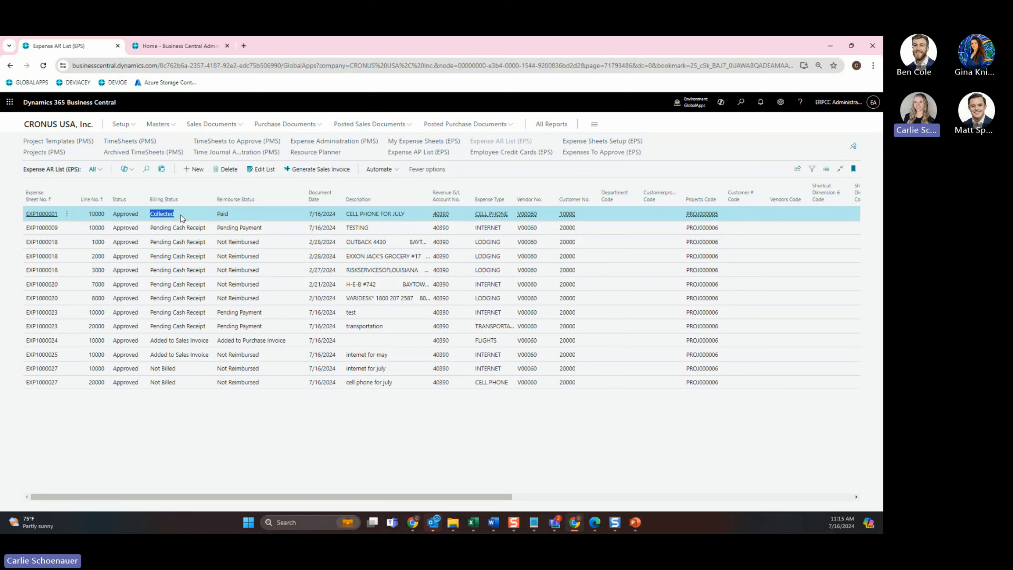
pyautogui.click(159, 214)
pyautogui.click(168, 228)
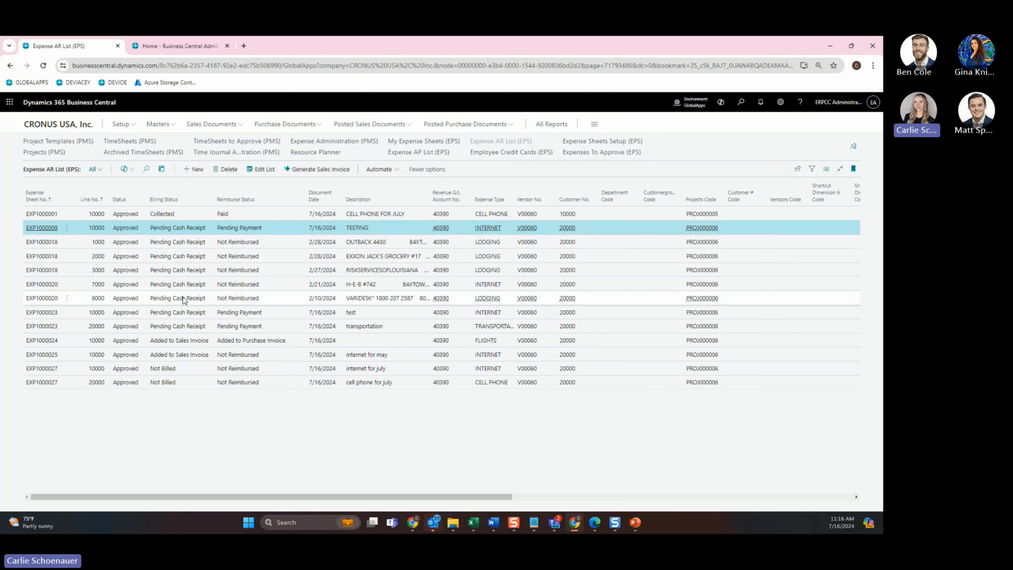
pyautogui.click(175, 344)
pyautogui.click(178, 355)
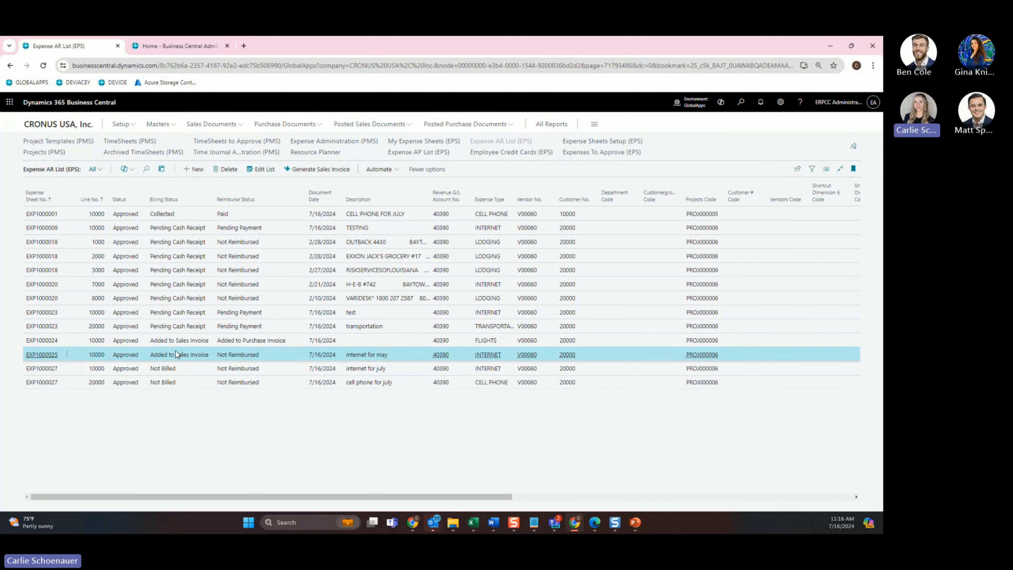
pyautogui.click(175, 346)
pyautogui.click(172, 356)
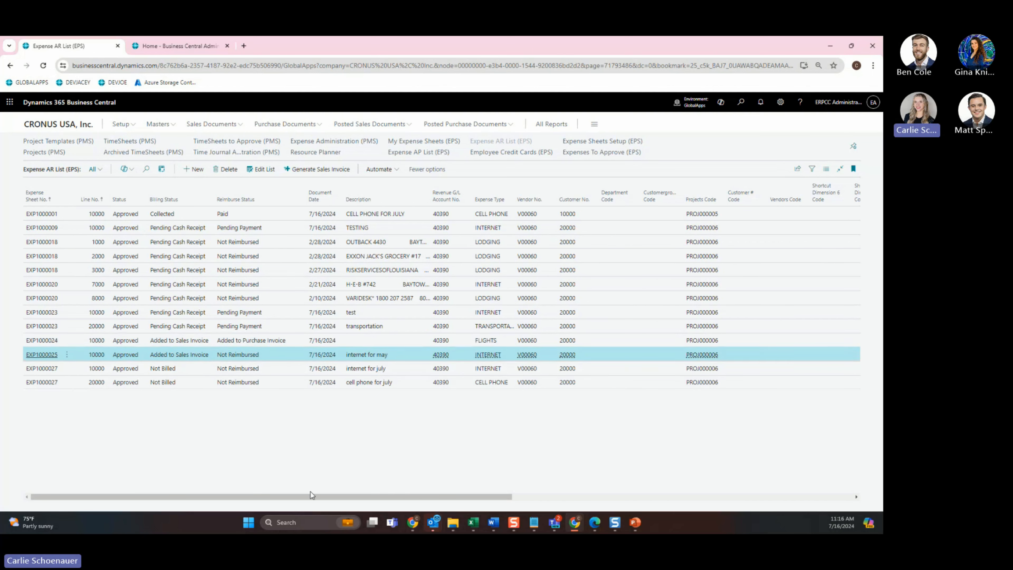
# Check the sales invoice and posted sales invoice numbers of the EXP1000024 and EXP1000025 lines
pyautogui.moveTo(316, 500); pyautogui.dragTo(658, 498)
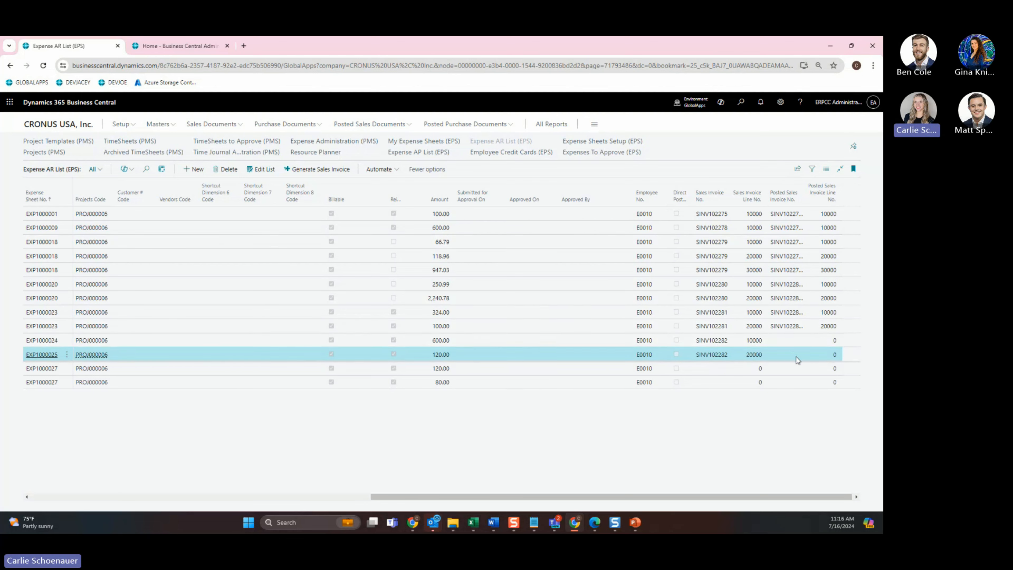
pyautogui.click(786, 343)
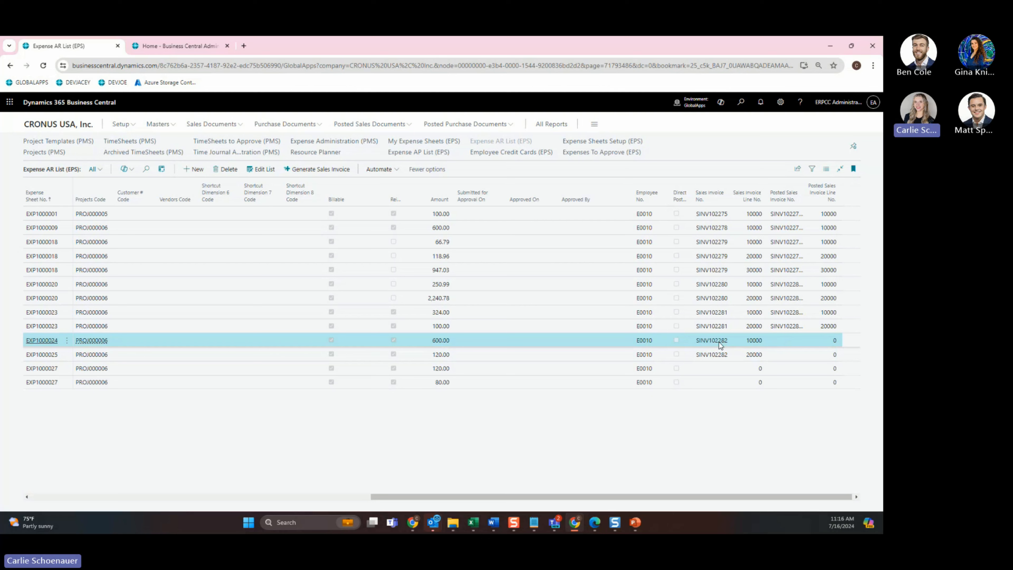
pyautogui.click(718, 350)
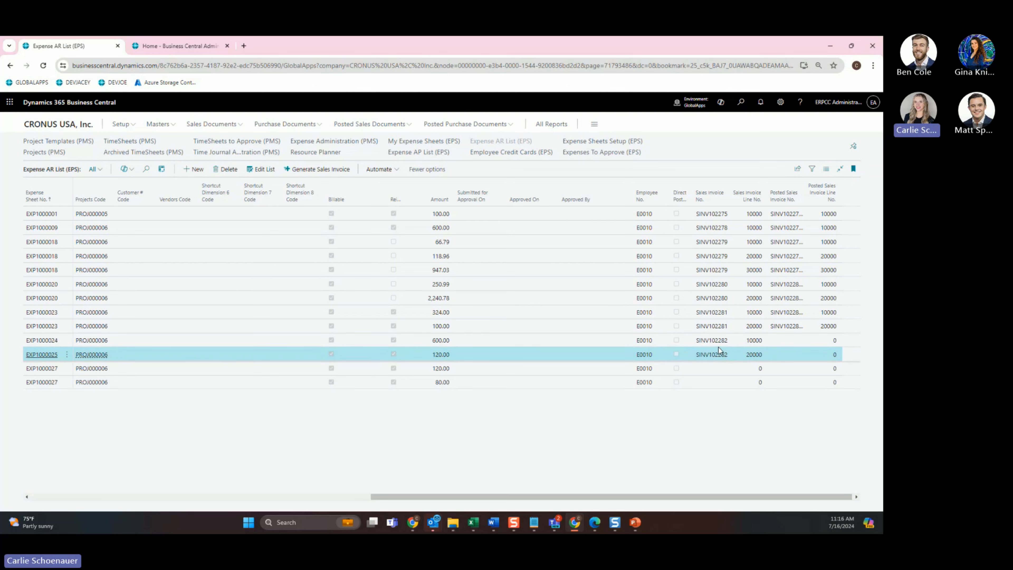
# Generate a sales invoice for the two unbilled EXP1000027 lines and check the sales invoice number assigned to them
pyautogui.moveTo(615, 495); pyautogui.dragTo(226, 494)
pyautogui.click(178, 369)
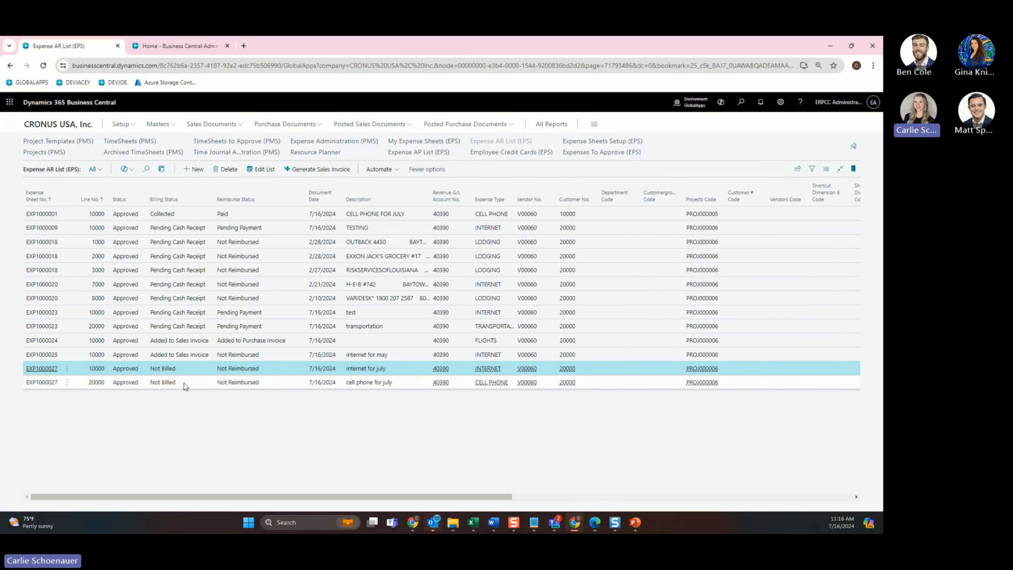
pyautogui.click(183, 383)
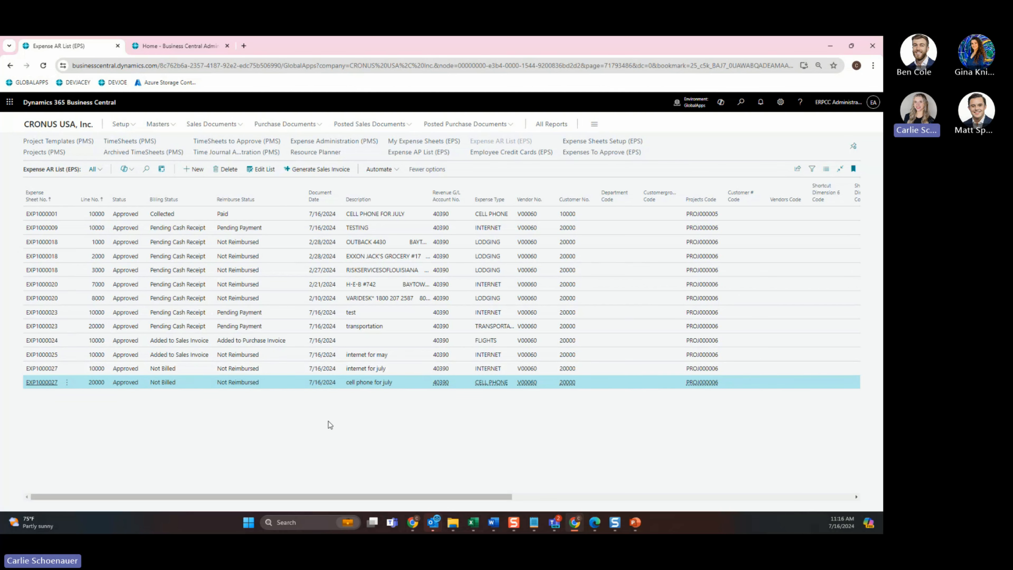
pyautogui.click(67, 368)
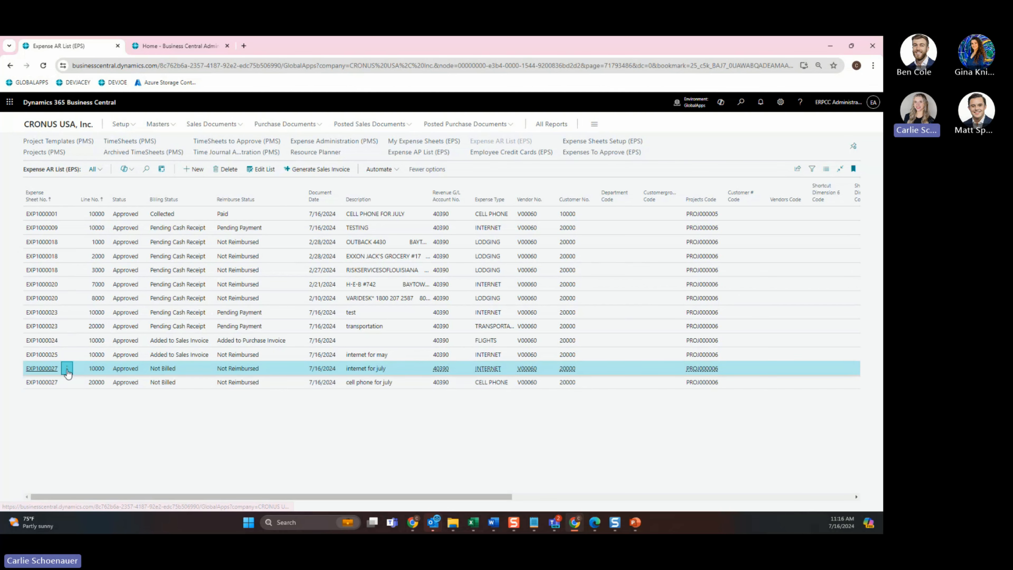
pyautogui.click(49, 398)
pyautogui.click(69, 382)
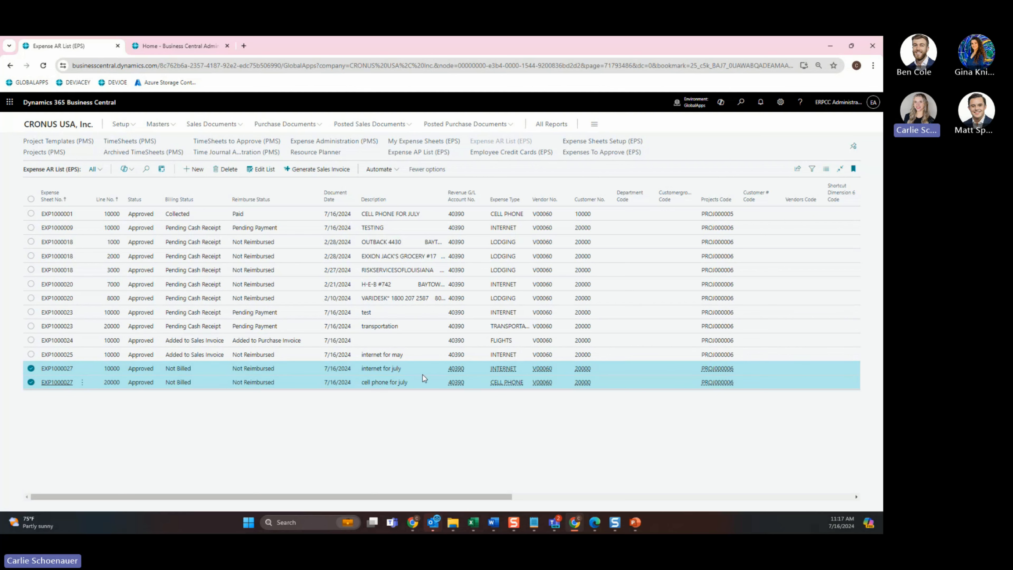
pyautogui.click(323, 171)
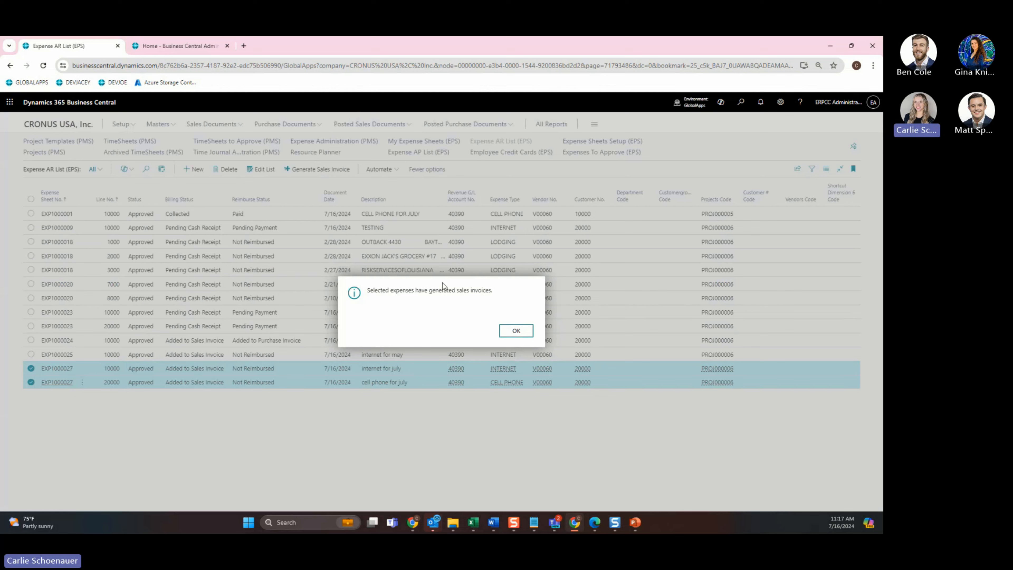
pyautogui.click(516, 331)
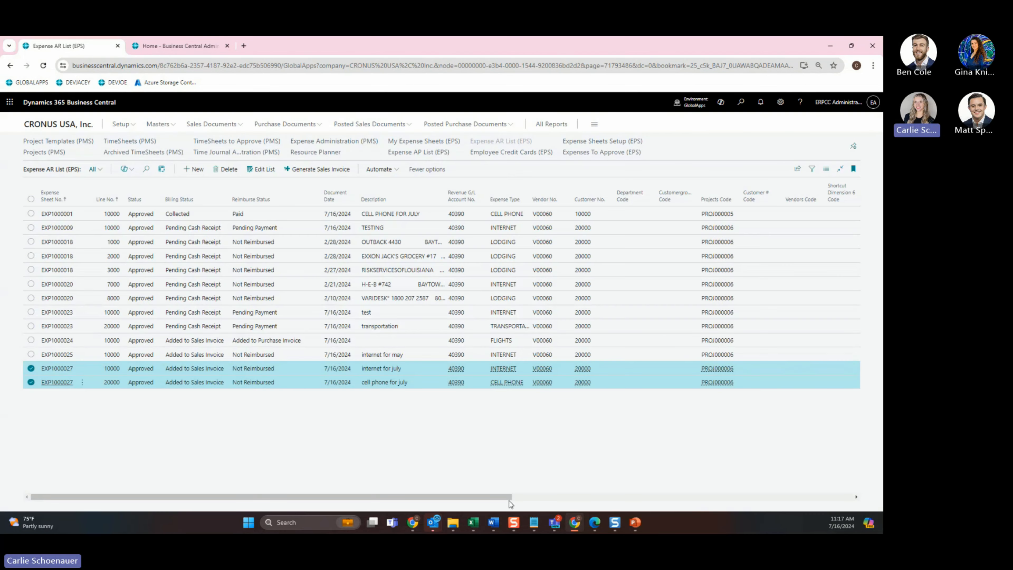
pyautogui.moveTo(499, 496); pyautogui.dragTo(843, 478)
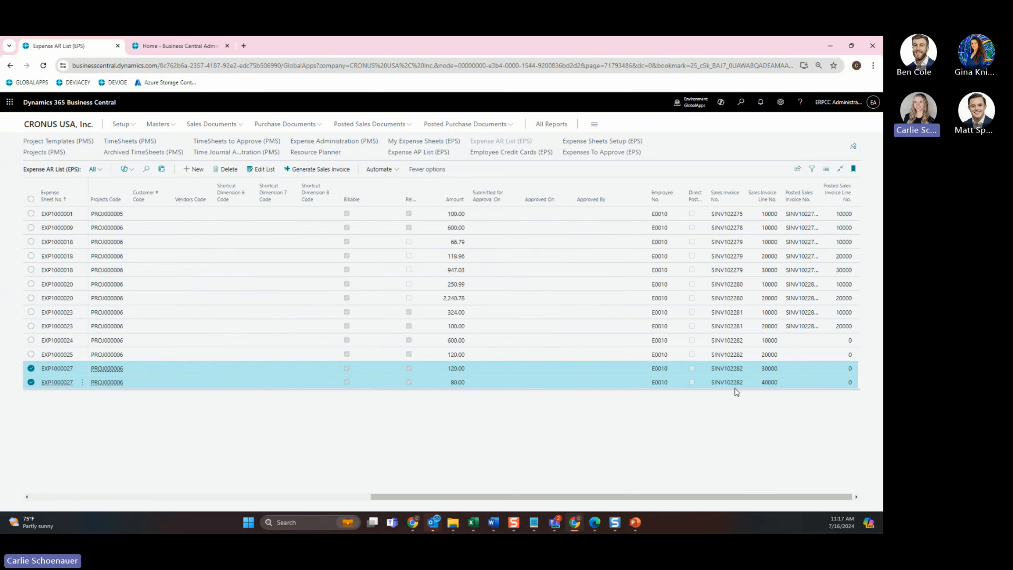
# Compare the sales invoice numbers and invoice line numbers shown for the EXP1000024 and EXP1000025 expense lines
pyautogui.click(735, 357)
pyautogui.click(724, 343)
pyautogui.click(722, 356)
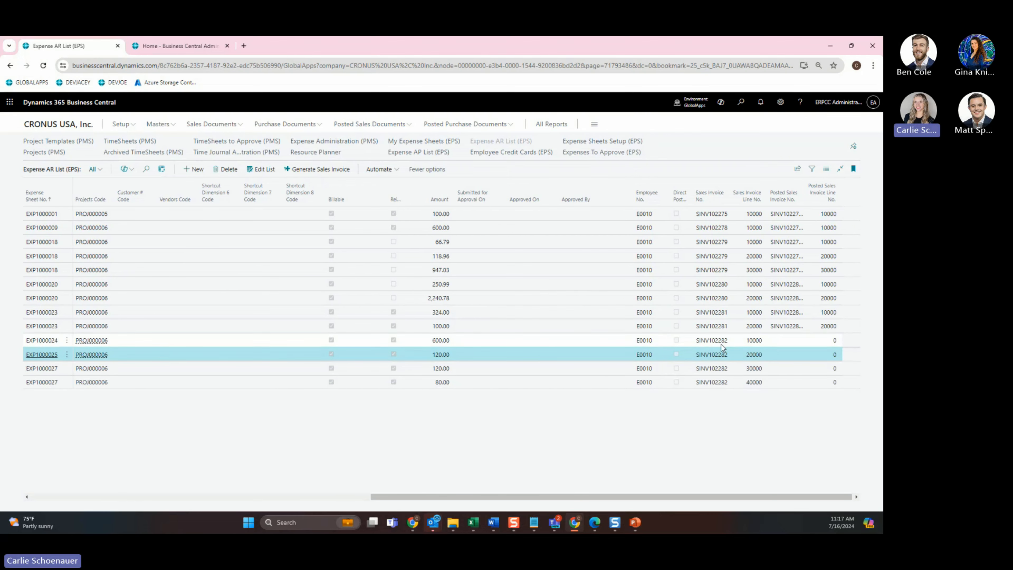
pyautogui.click(723, 344)
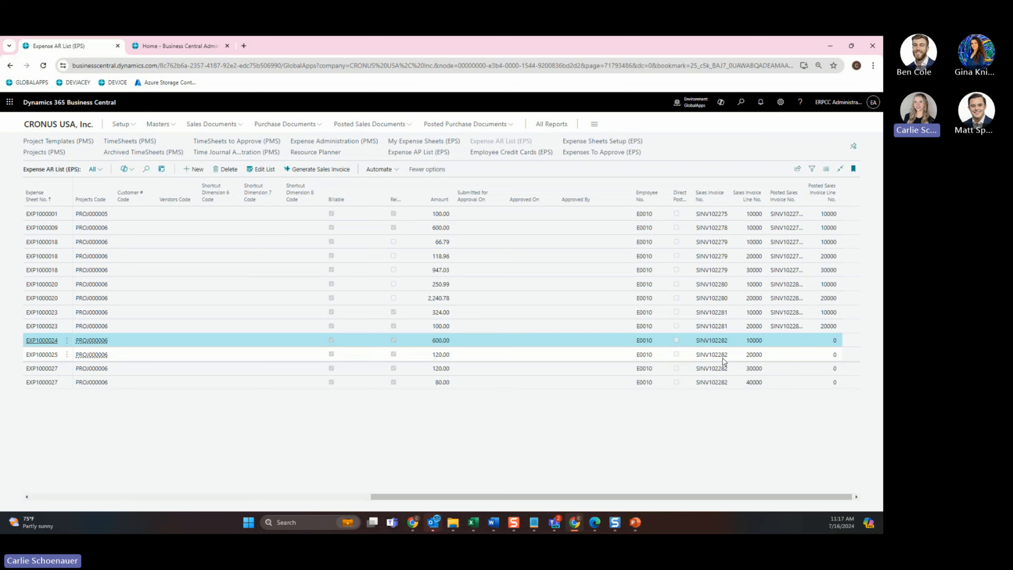
pyautogui.click(722, 355)
pyautogui.click(720, 344)
pyautogui.click(720, 355)
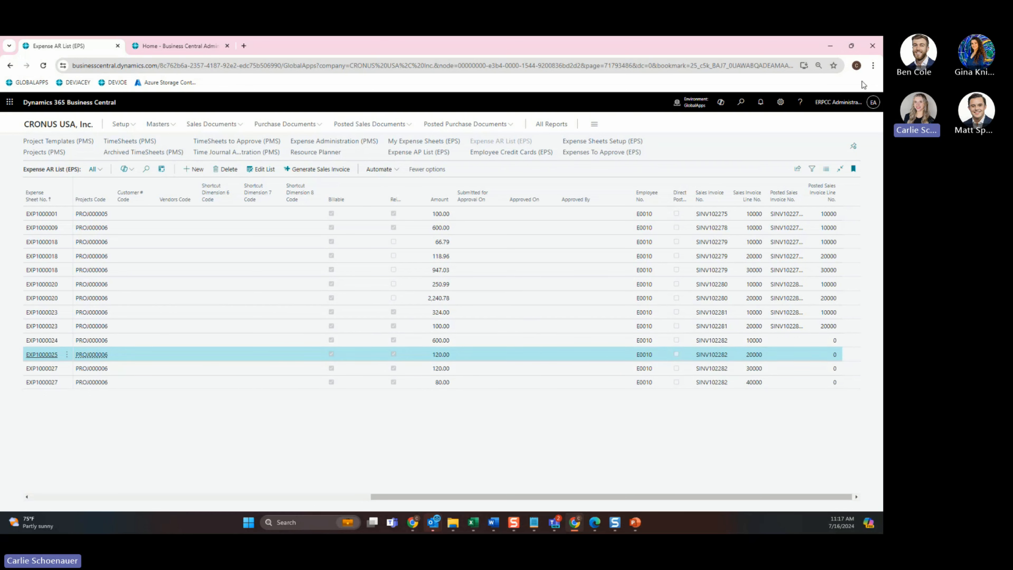
# Find the Sales Invoices list, open invoice SINV102282 for Trey Research and review its expense lines
pyautogui.click(741, 102)
pyautogui.write('sale in')
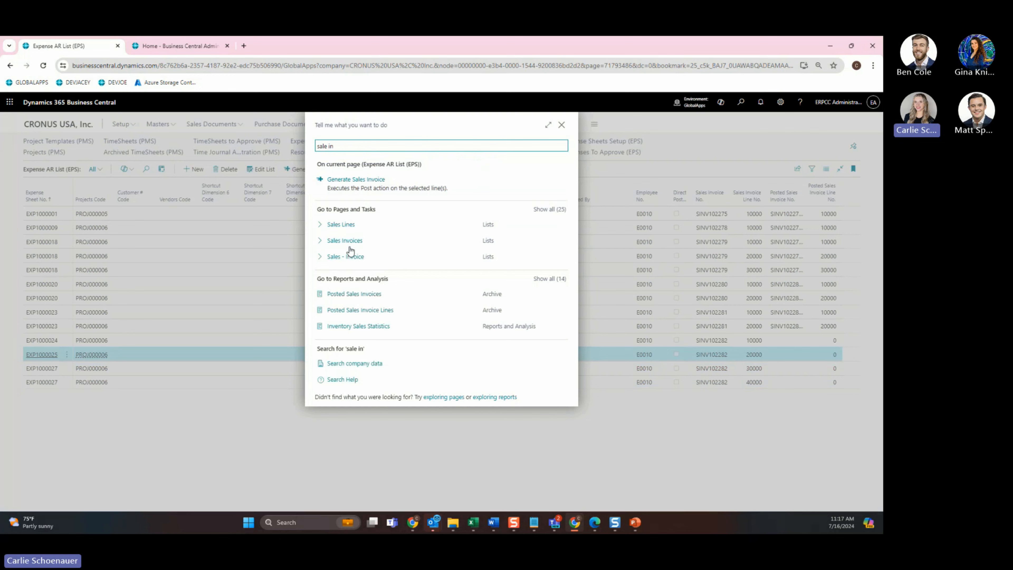
pyautogui.click(354, 241)
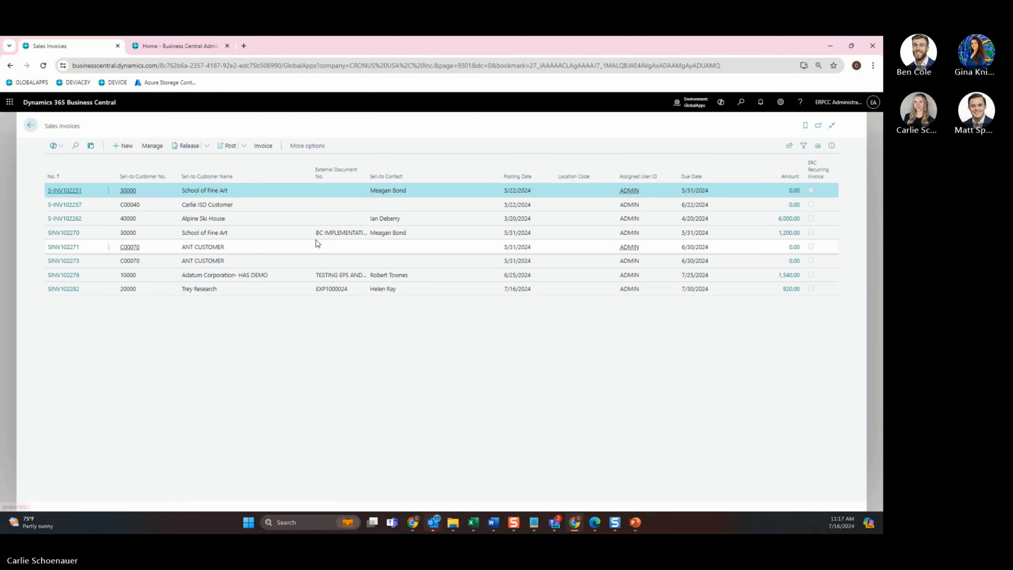
pyautogui.click(63, 290)
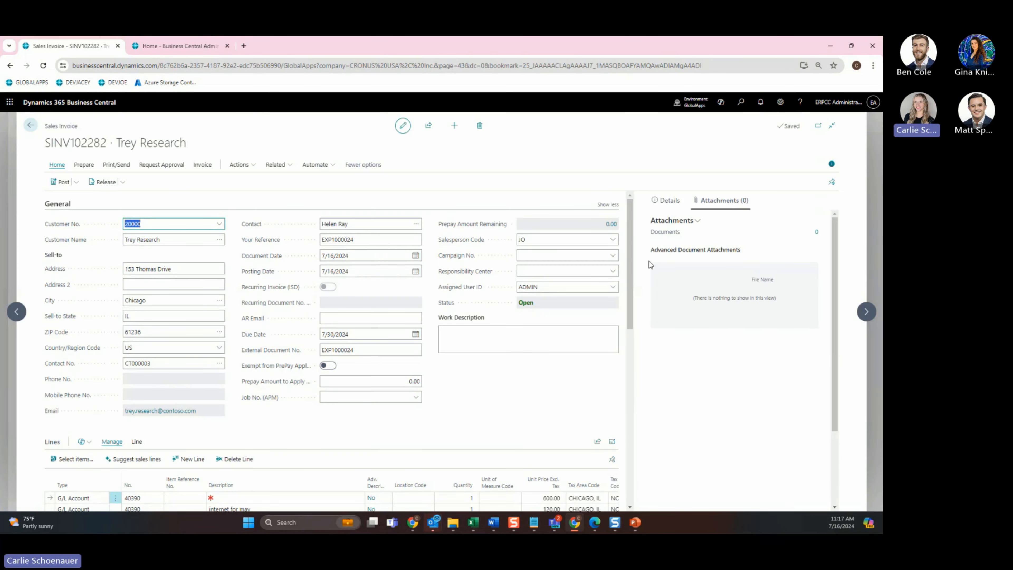
pyautogui.scroll(-3, 634, 300)
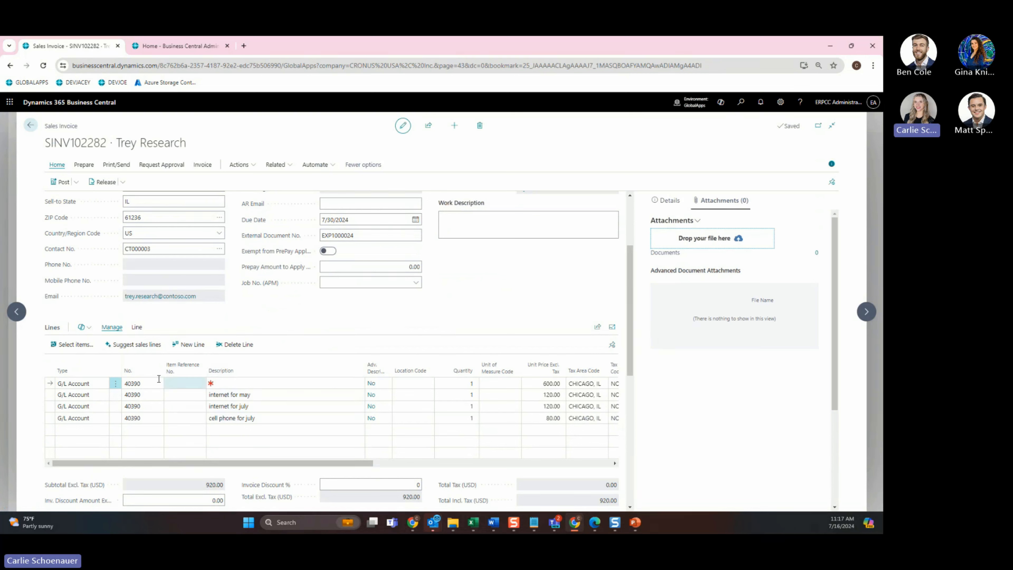
pyautogui.moveTo(251, 460)
pyautogui.mouseDown()
pyautogui.moveTo(584, 468)
pyautogui.moveTo(253, 467)
pyautogui.mouseUp()
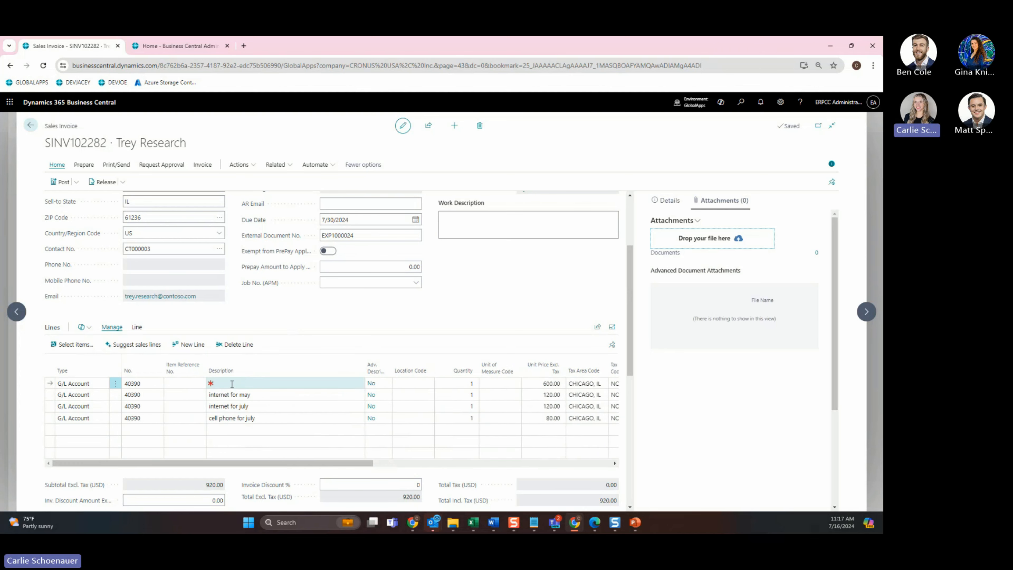
# Set the description of the first invoice line, priced at 600.00, to "expense for xyz"
pyautogui.click(229, 382)
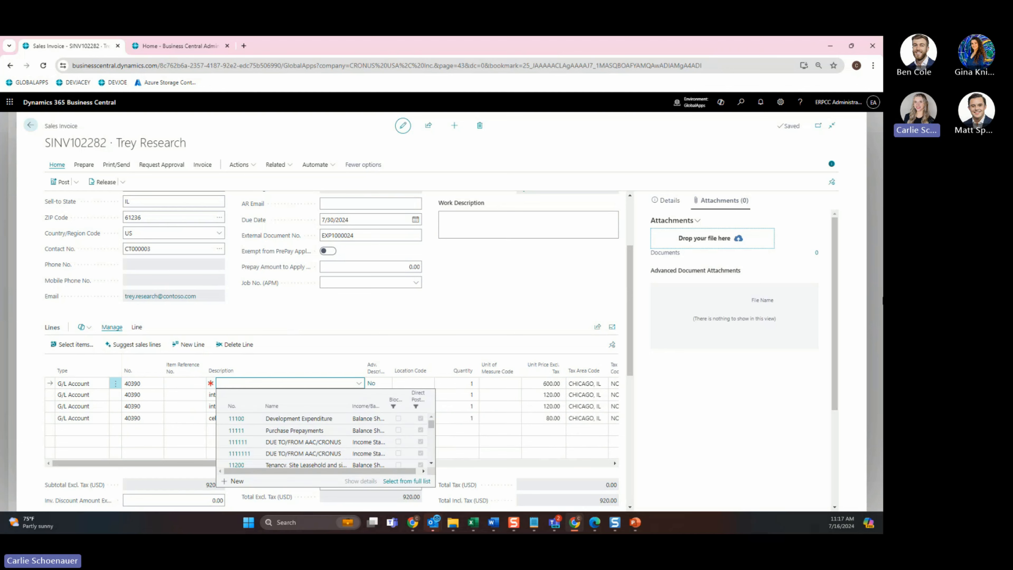
pyautogui.write('expense for ')
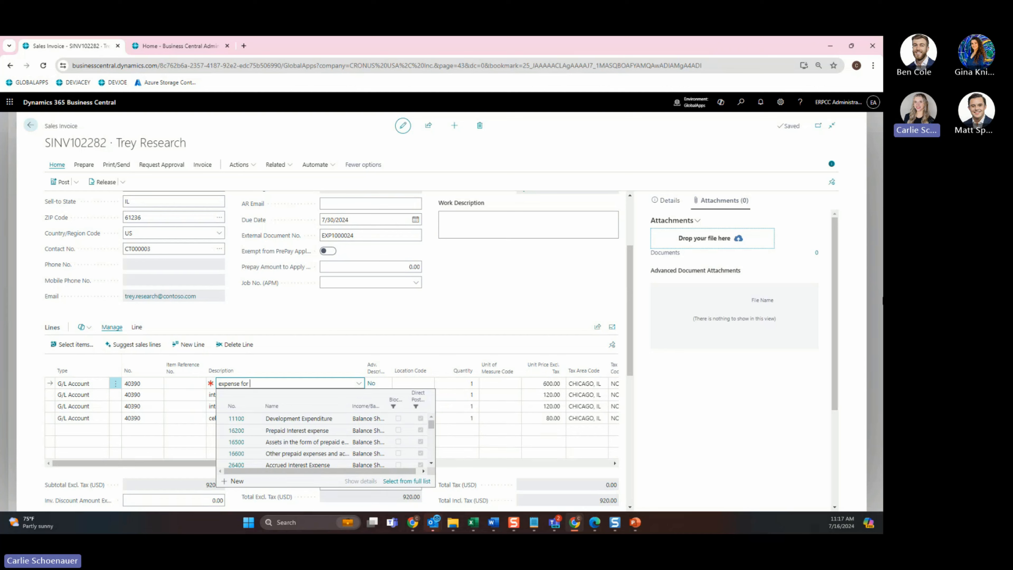
pyautogui.write('xyz')
pyautogui.click(452, 306)
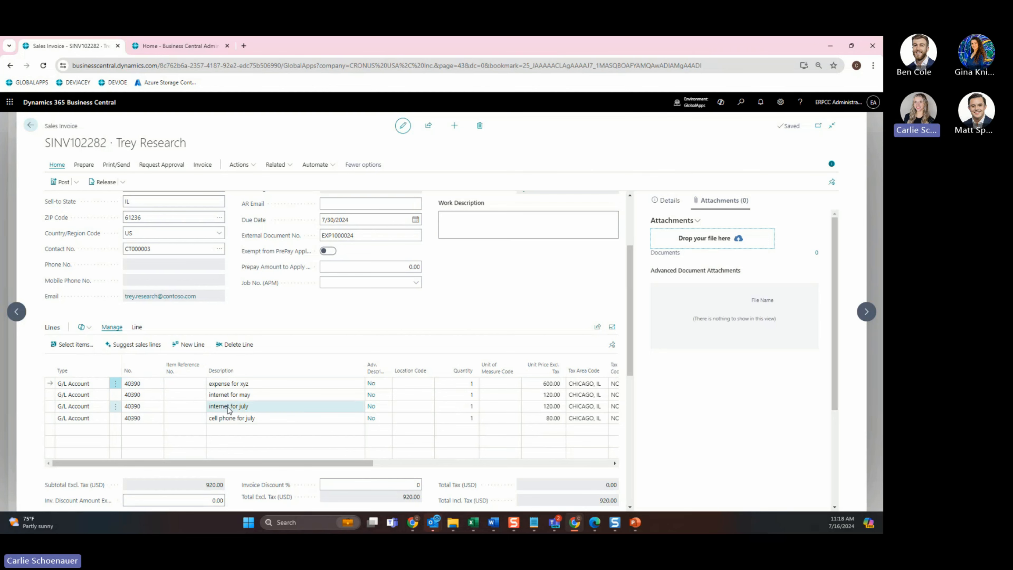
# Post the Trey Research sales invoice without opening the posted document and return to the Expense AR List
pyautogui.click(61, 182)
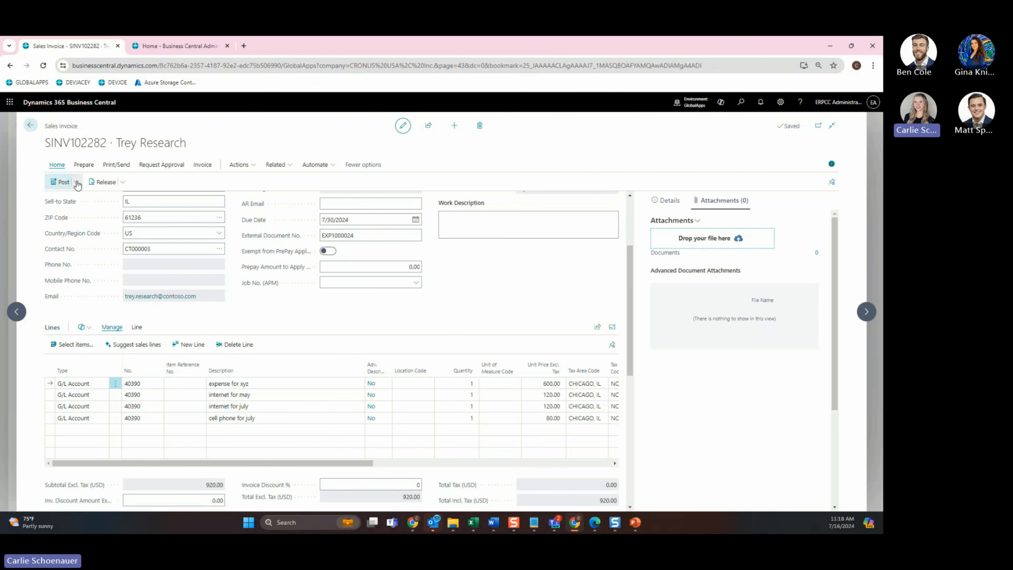
pyautogui.press('Return')
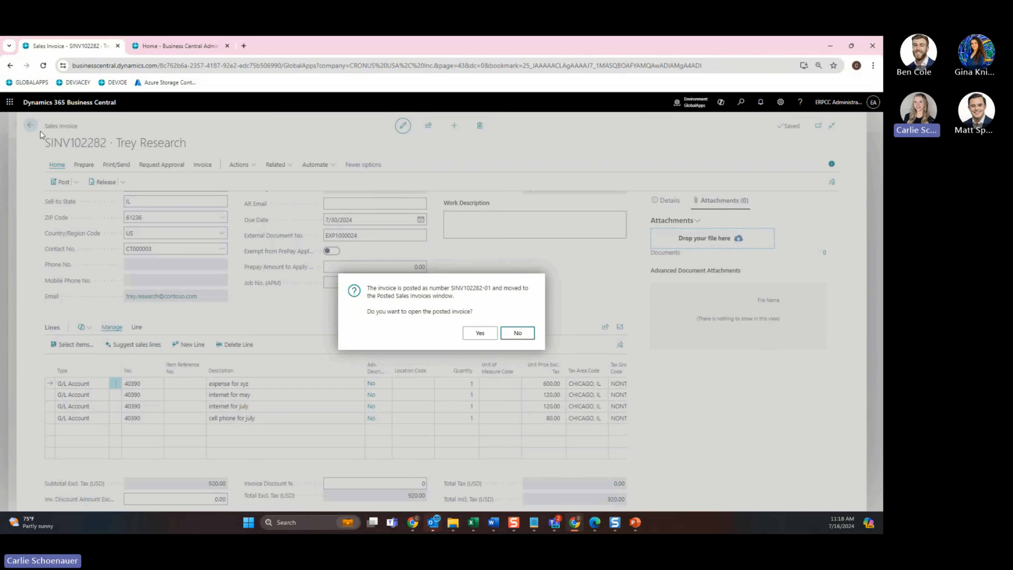
pyautogui.press('Return')
pyautogui.click(31, 127)
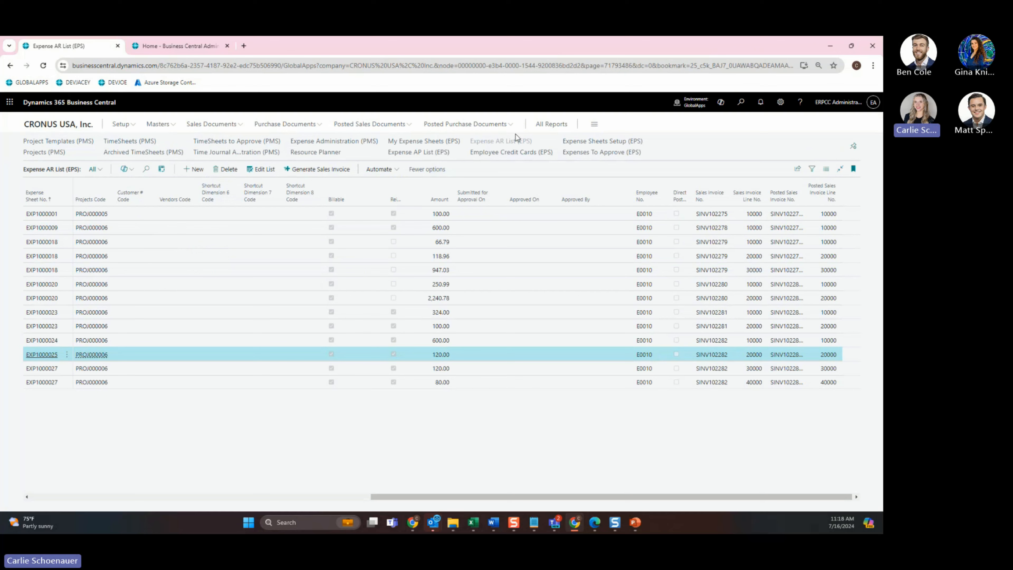
# Check the billing statuses of the invoiced expense lines and compare them with the billing and reimburse statuses of EXP1000001
pyautogui.moveTo(377, 496); pyautogui.dragTo(36, 499)
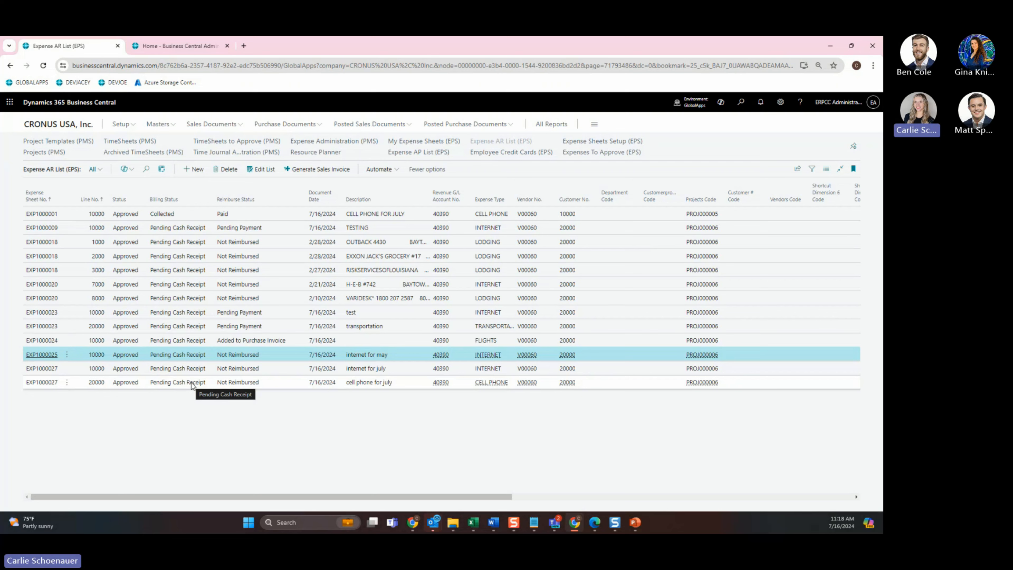
pyautogui.moveTo(154, 215); pyautogui.dragTo(174, 217)
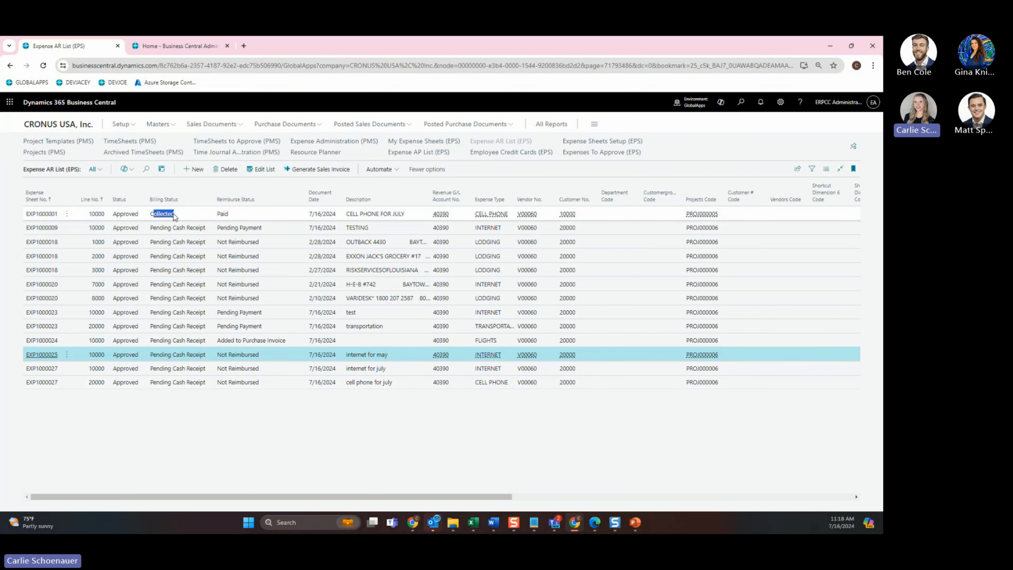
pyautogui.click(160, 215)
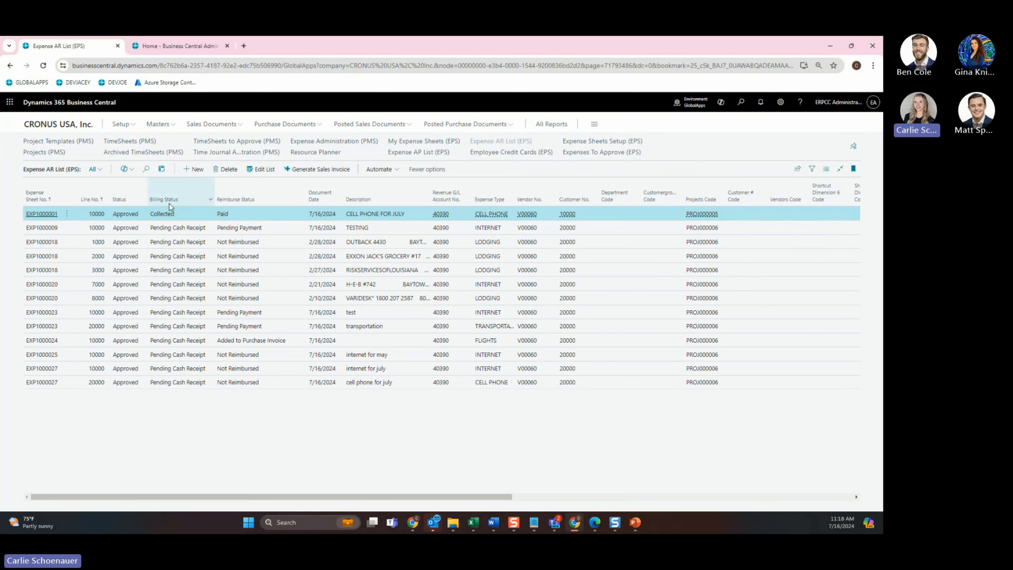
pyautogui.moveTo(150, 215); pyautogui.dragTo(229, 216)
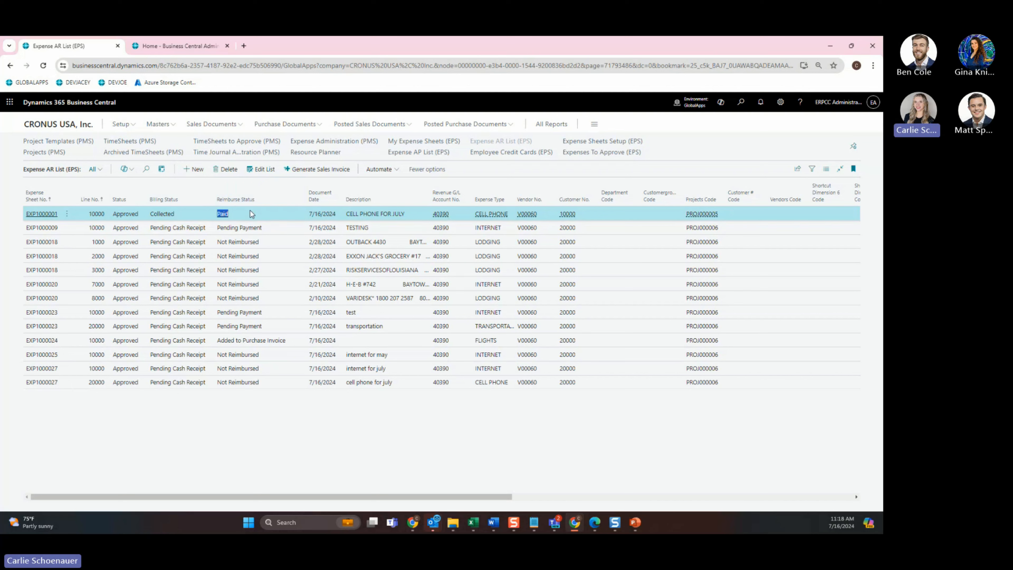
pyautogui.click(222, 216)
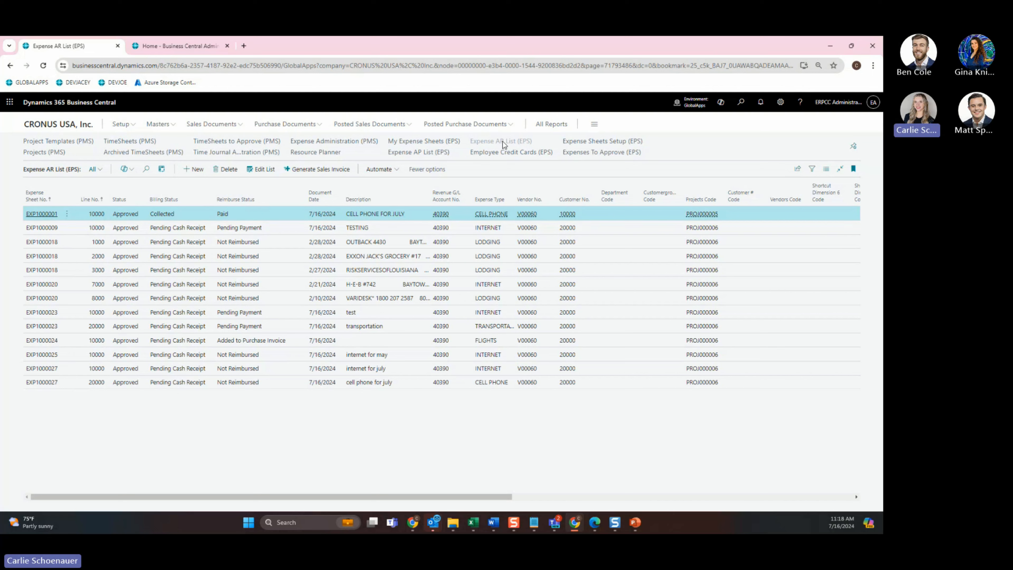
# Open the Expense AP List (EPS) and locate the EXP1000027 lines for internet and cell phone for July
pyautogui.click(413, 159)
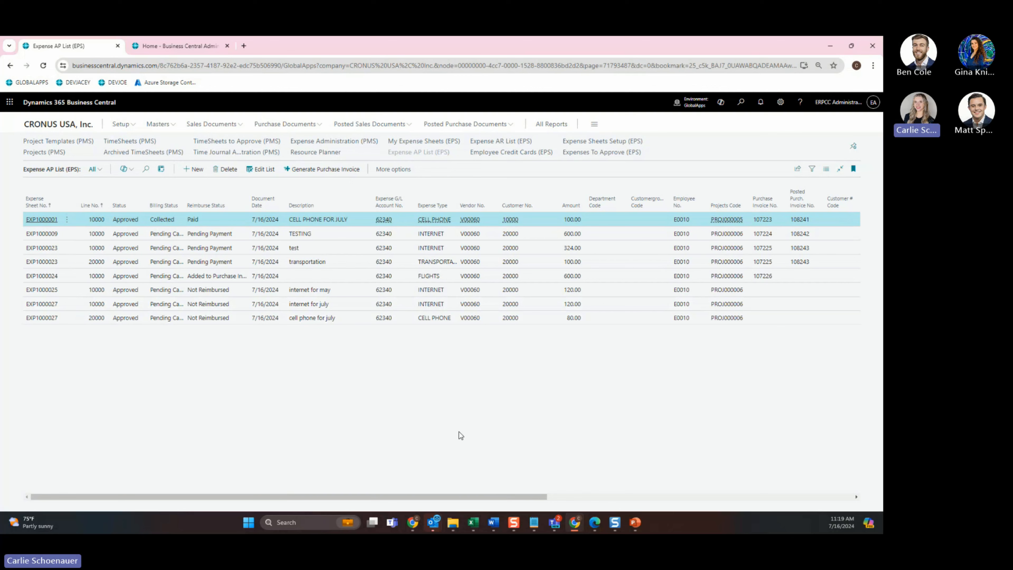
pyautogui.click(318, 305)
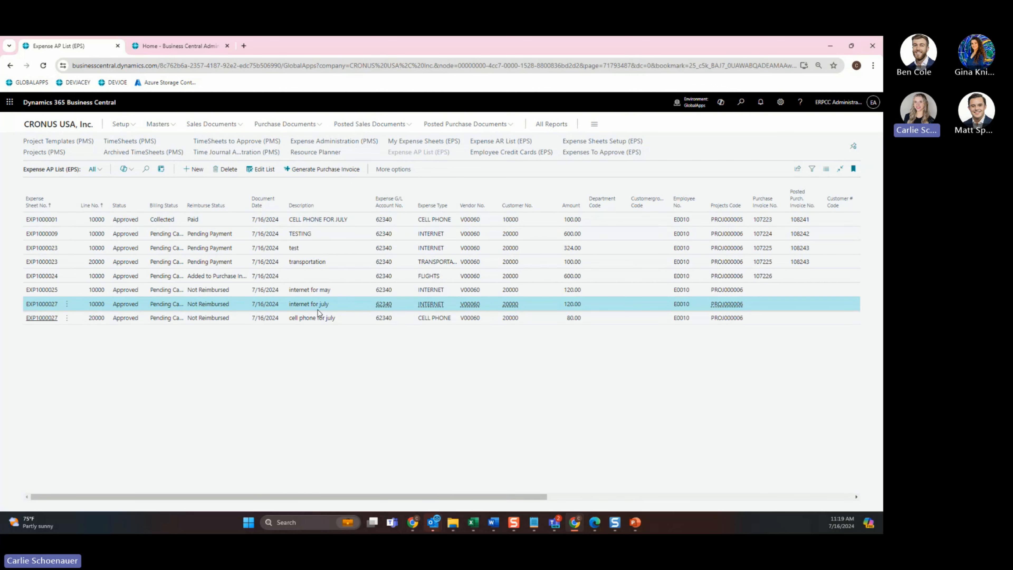
pyautogui.click(318, 314)
pyautogui.click(318, 305)
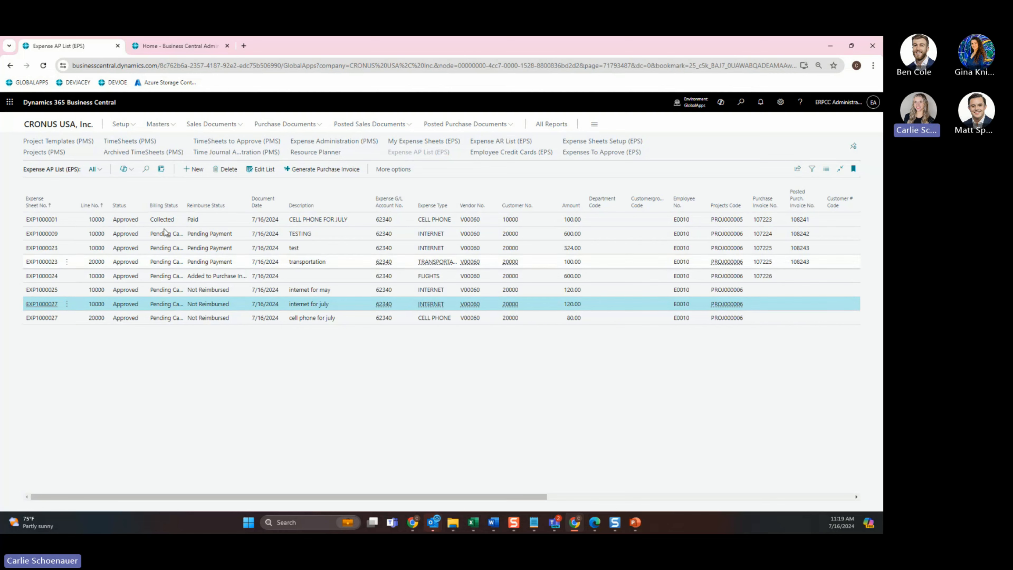
# Widen the Billing Status column and check the billing and reimburse statuses of the two EXP1000027 lines
pyautogui.doubleClick(169, 207)
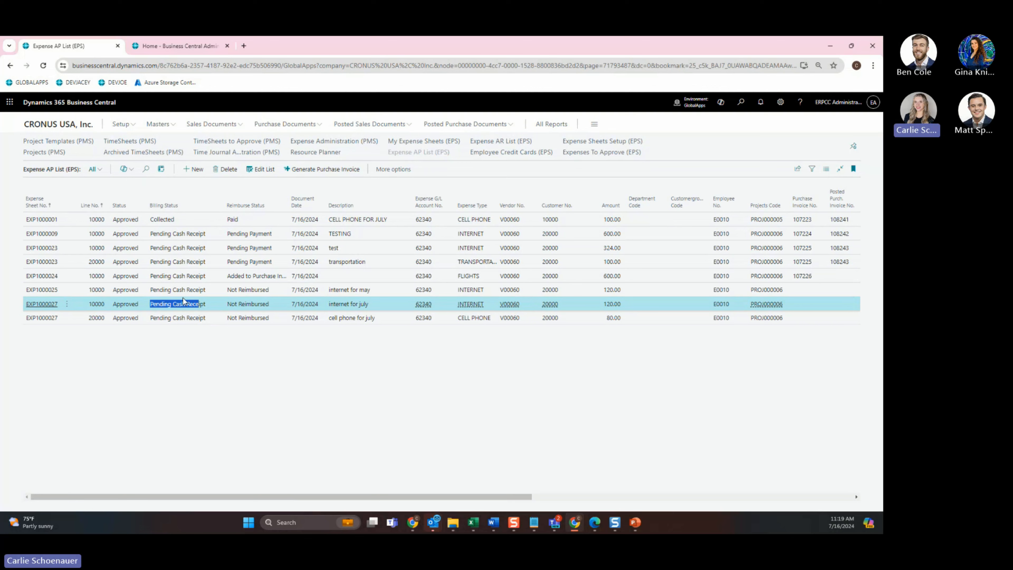
pyautogui.click(170, 319)
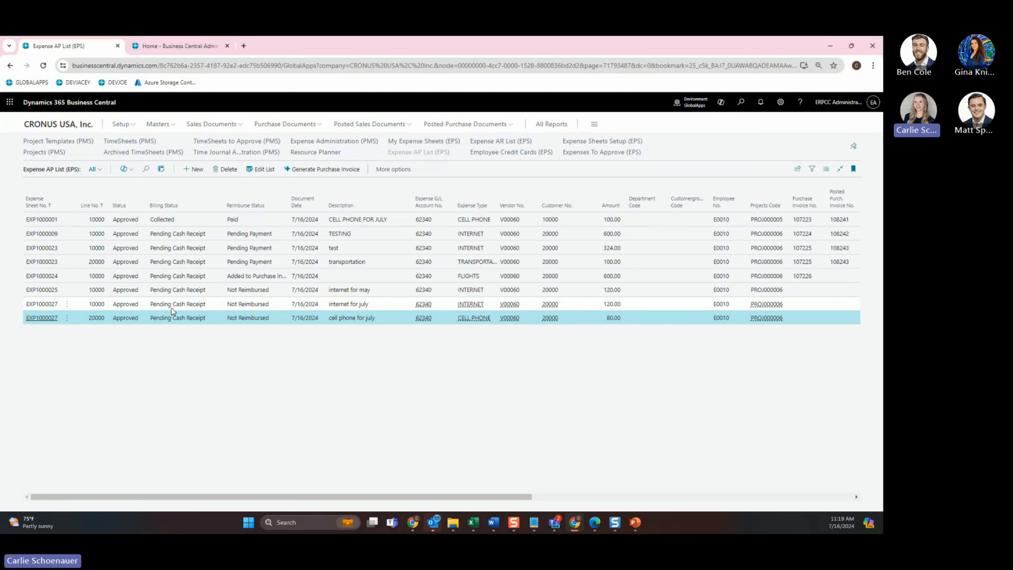
pyautogui.click(246, 305)
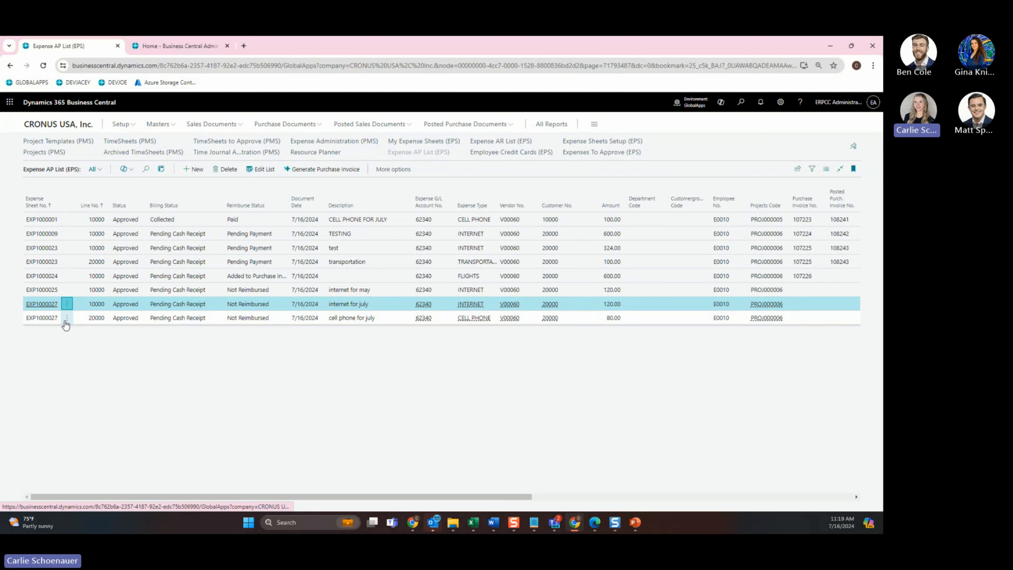
# Generate a purchase invoice for the two EXP1000027 lines and check the purchase invoice number assigned to them
pyautogui.click(66, 304)
pyautogui.click(55, 334)
pyautogui.click(30, 318)
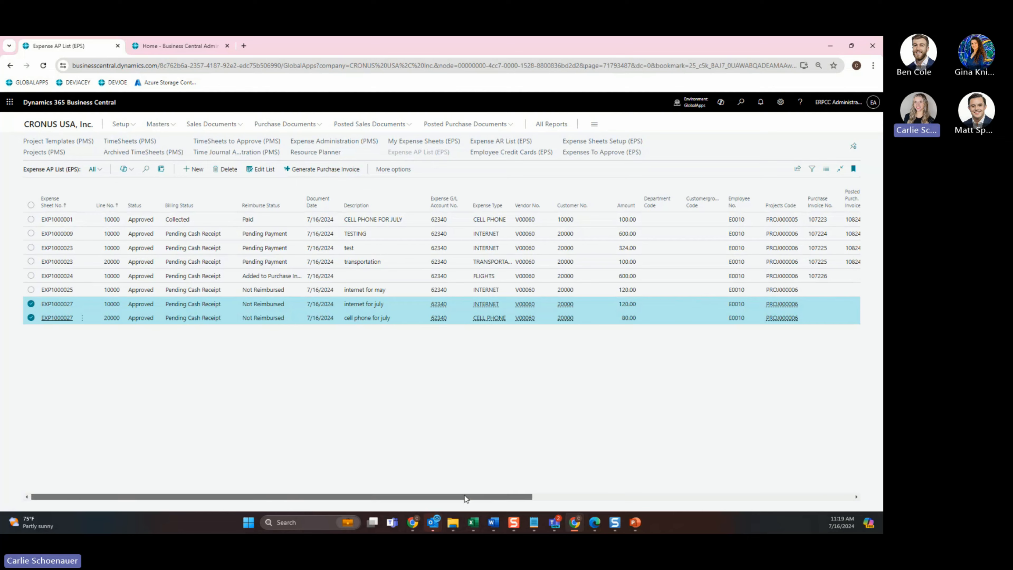
pyautogui.moveTo(466, 498); pyautogui.dragTo(601, 487)
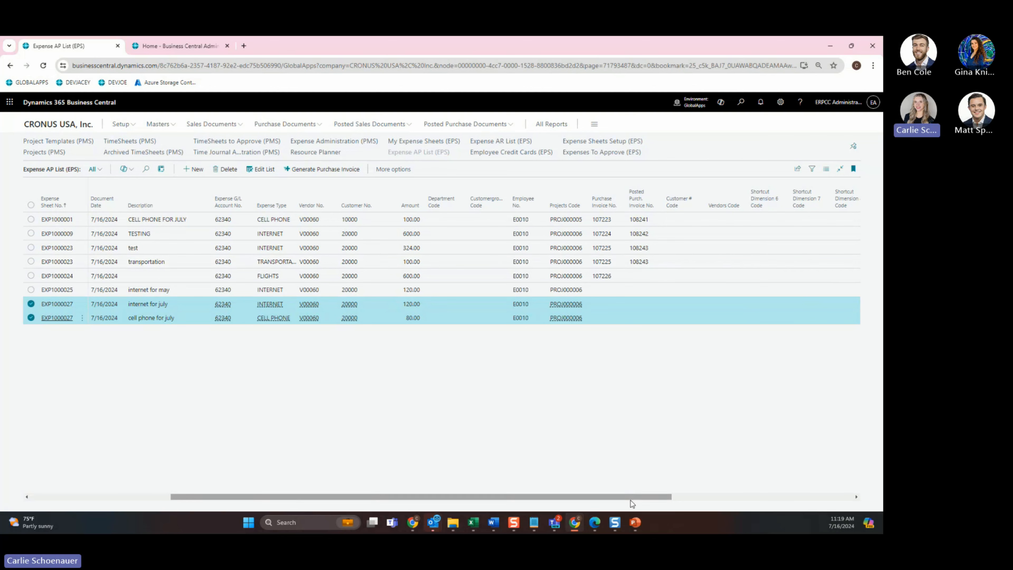
pyautogui.moveTo(621, 496); pyautogui.dragTo(481, 497)
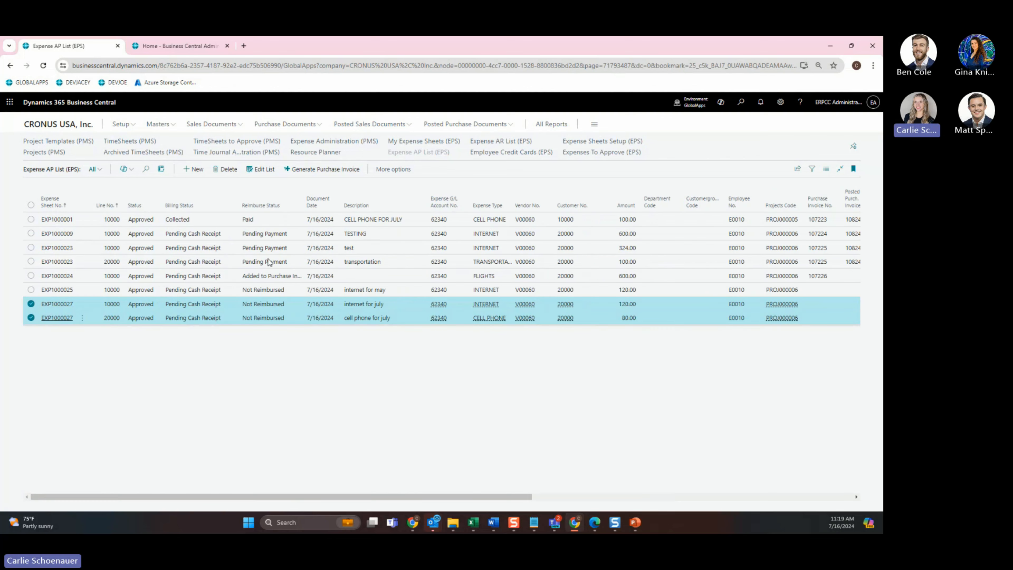
pyautogui.click(327, 170)
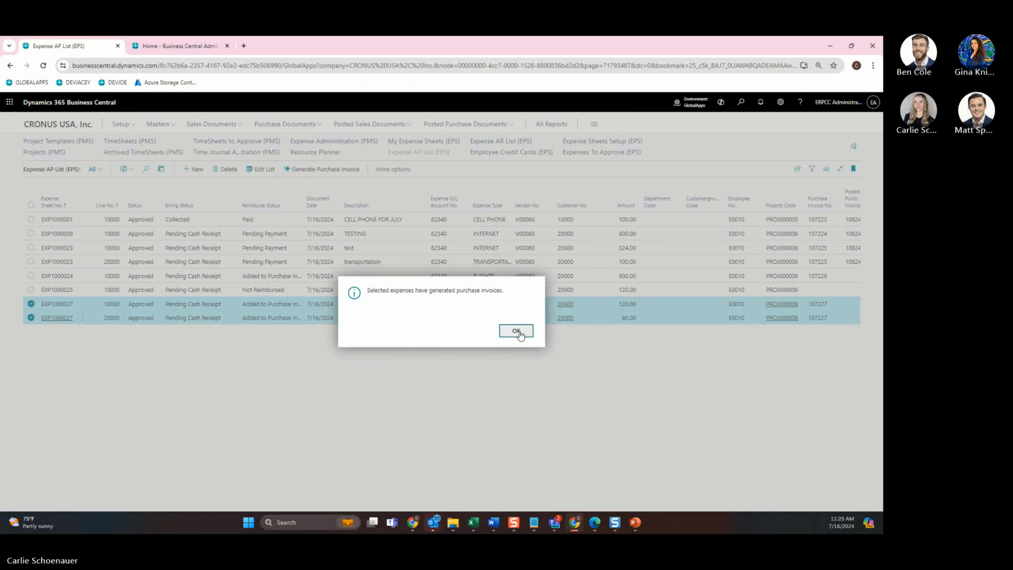
pyautogui.click(516, 330)
pyautogui.moveTo(495, 497); pyautogui.dragTo(668, 505)
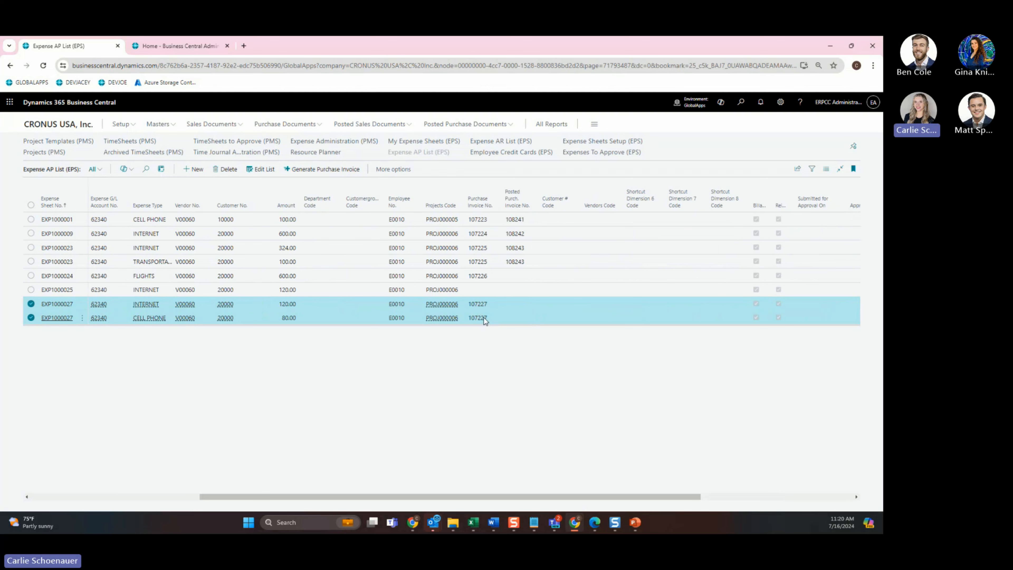
# Find the Purchase Invoices list, open invoice 107227 for Expense sheet Employee and review its lines
pyautogui.click(740, 102)
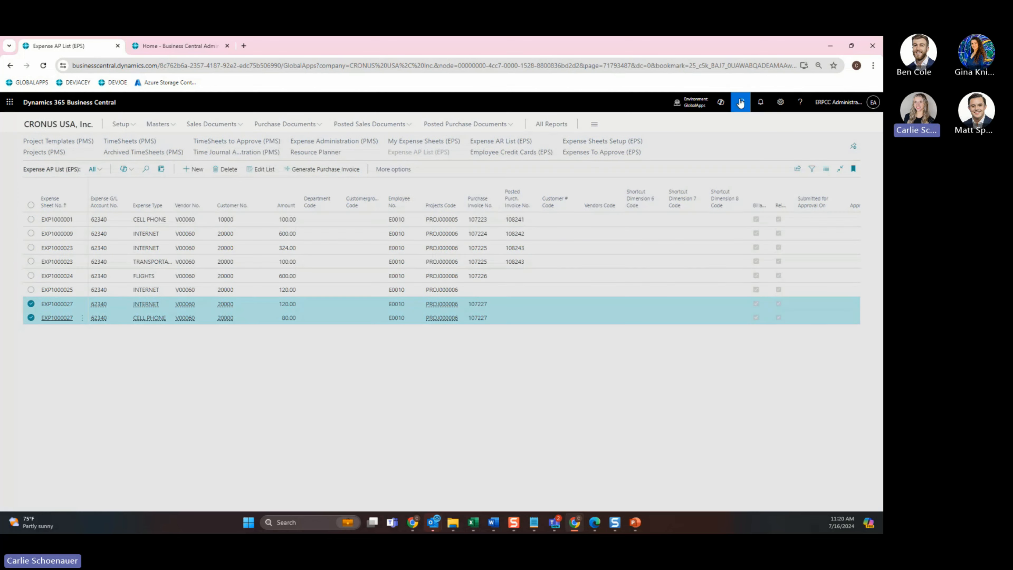
pyautogui.write('purch inv')
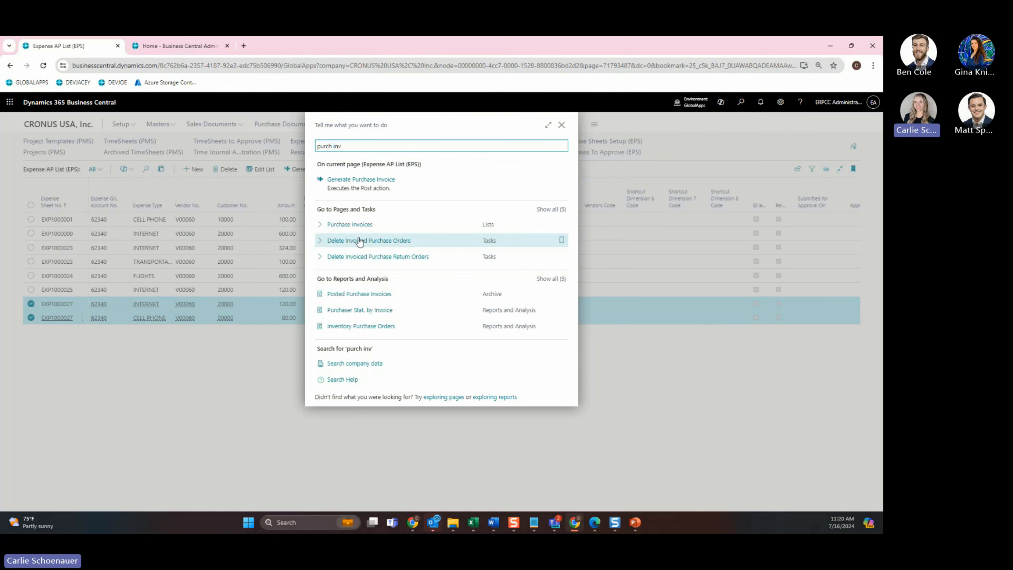
pyautogui.click(362, 224)
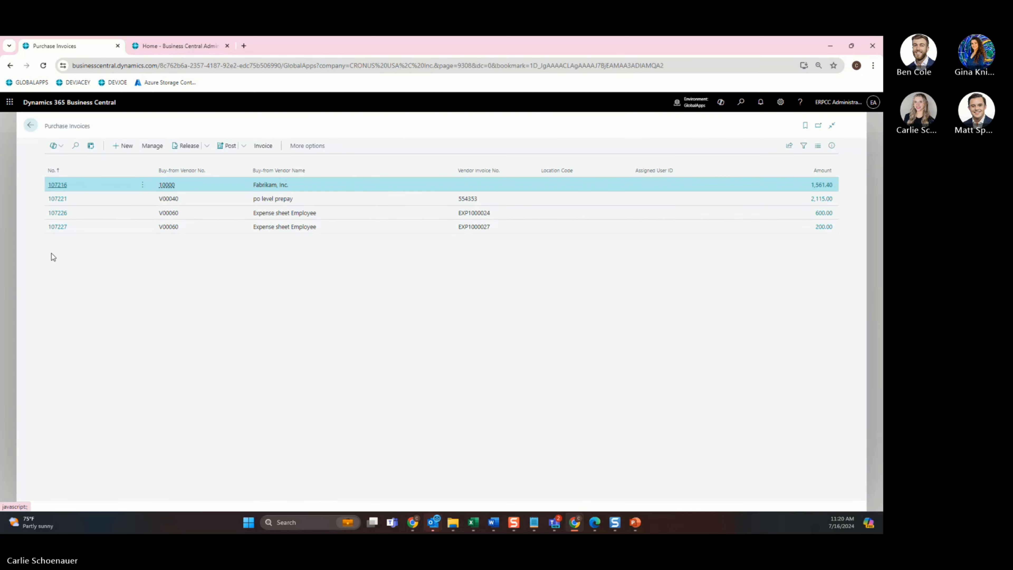
pyautogui.click(57, 230)
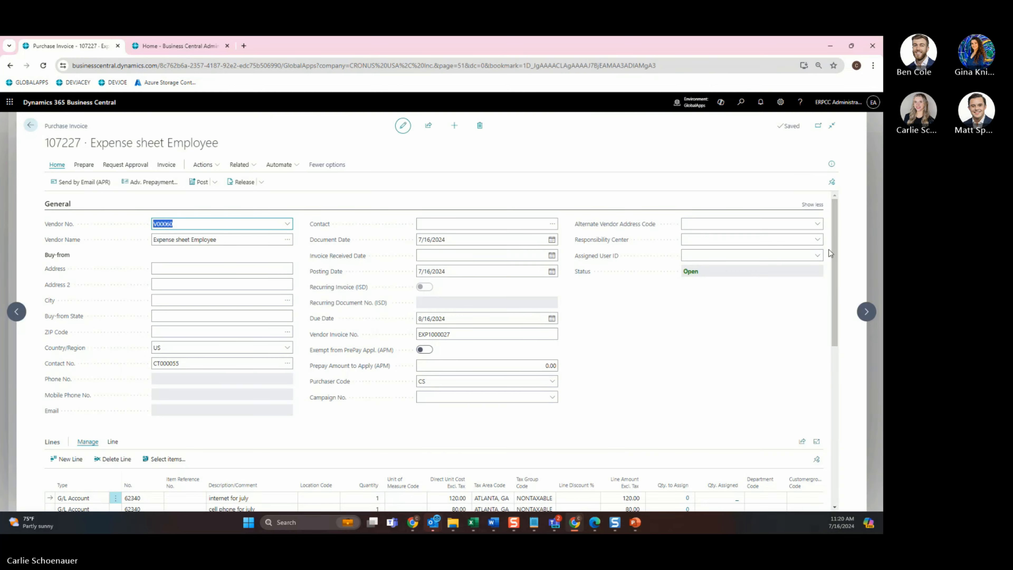
pyautogui.scroll(-4, 479, 351)
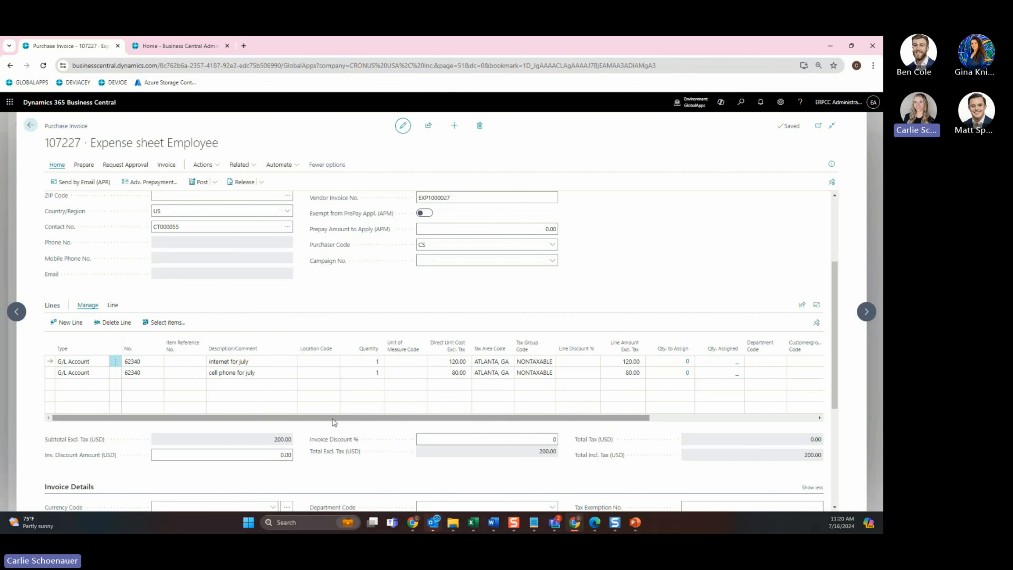
# Post purchase invoice 107227 for Expense sheet Employee and decline opening the posted invoice
pyautogui.scroll(4, 203, 258)
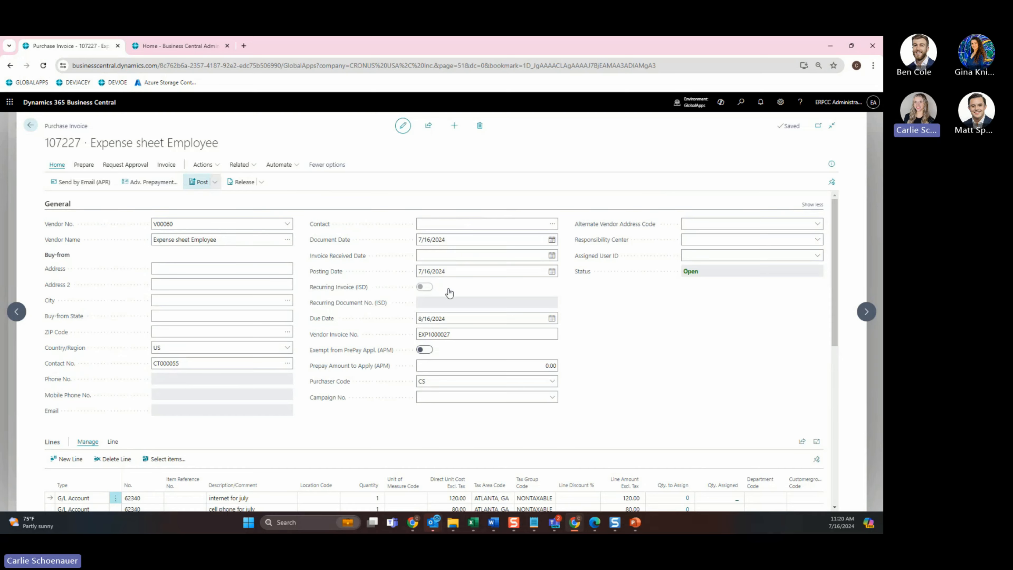
pyautogui.click(199, 183)
pyautogui.click(477, 333)
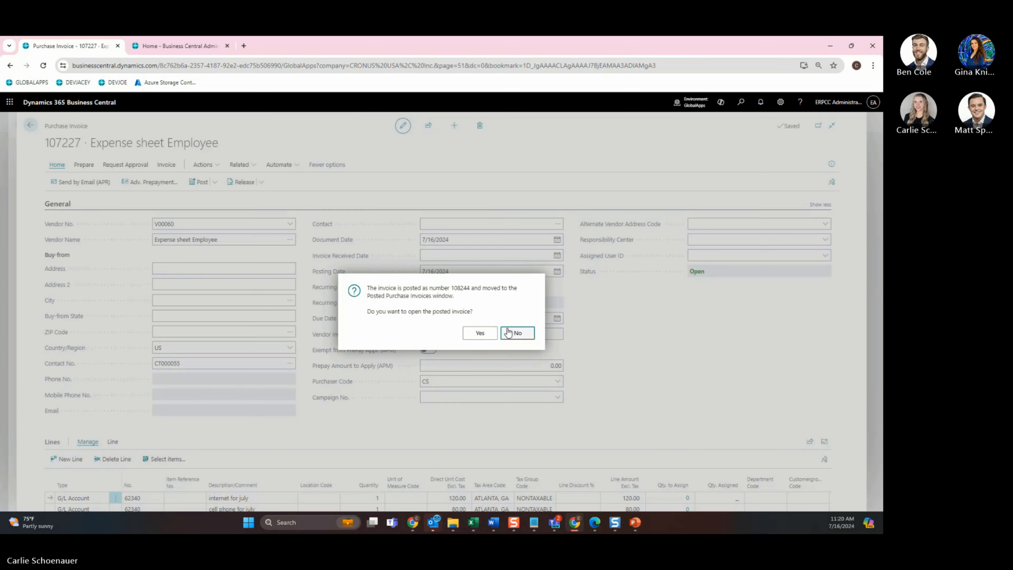
pyautogui.click(510, 333)
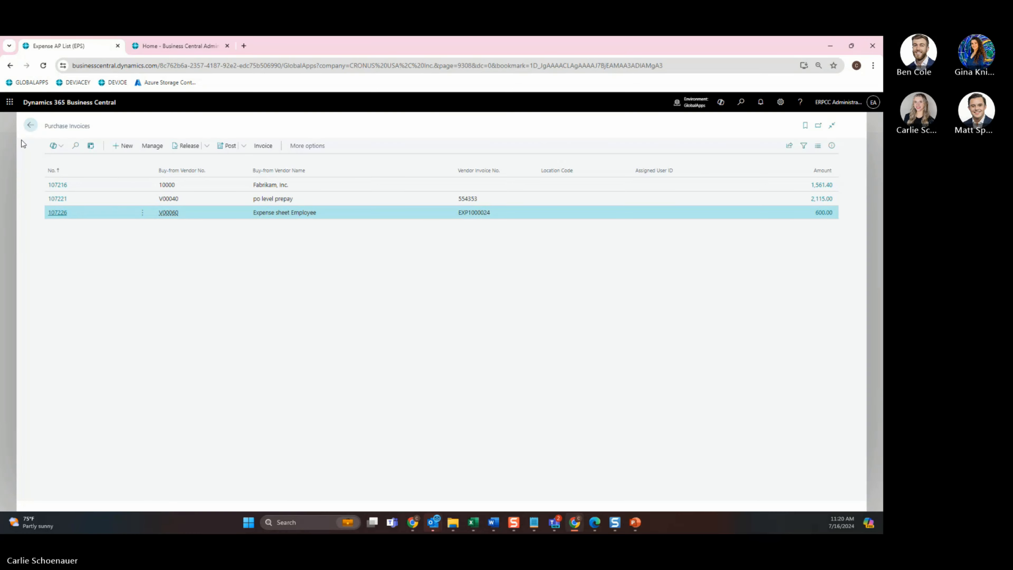
# Return to the Expense AP List (EPS) and check the reimburse status and posted invoice number of the EXP1000027 lines
pyautogui.click(31, 126)
pyautogui.moveTo(380, 497); pyautogui.dragTo(212, 497)
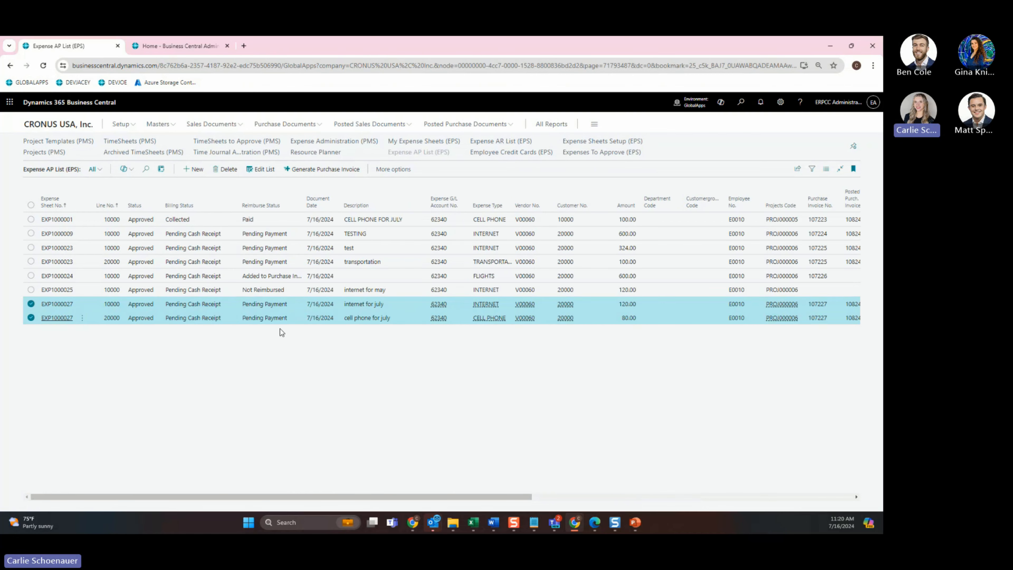
pyautogui.click(267, 304)
pyautogui.moveTo(228, 309); pyautogui.dragTo(269, 307)
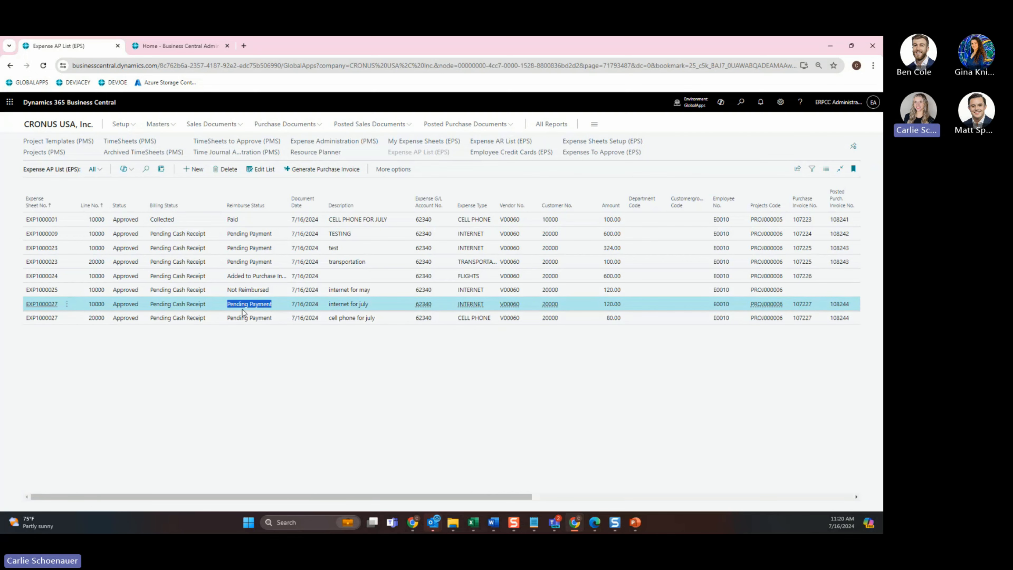
pyautogui.click(276, 405)
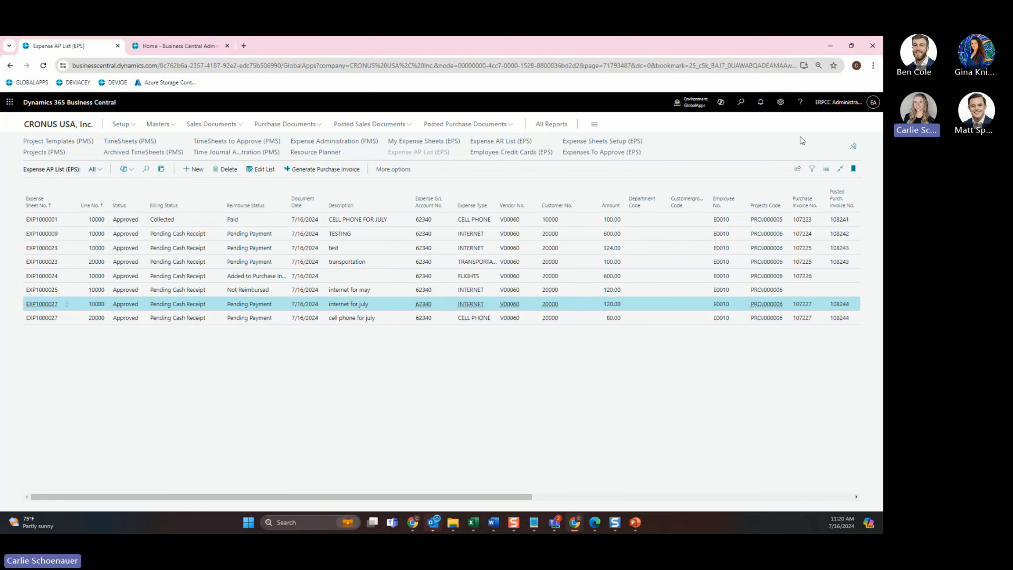
# Find and open the Payment Journals page, and go to the account number of the first payment line
pyautogui.click(746, 103)
pyautogui.write('pay jour')
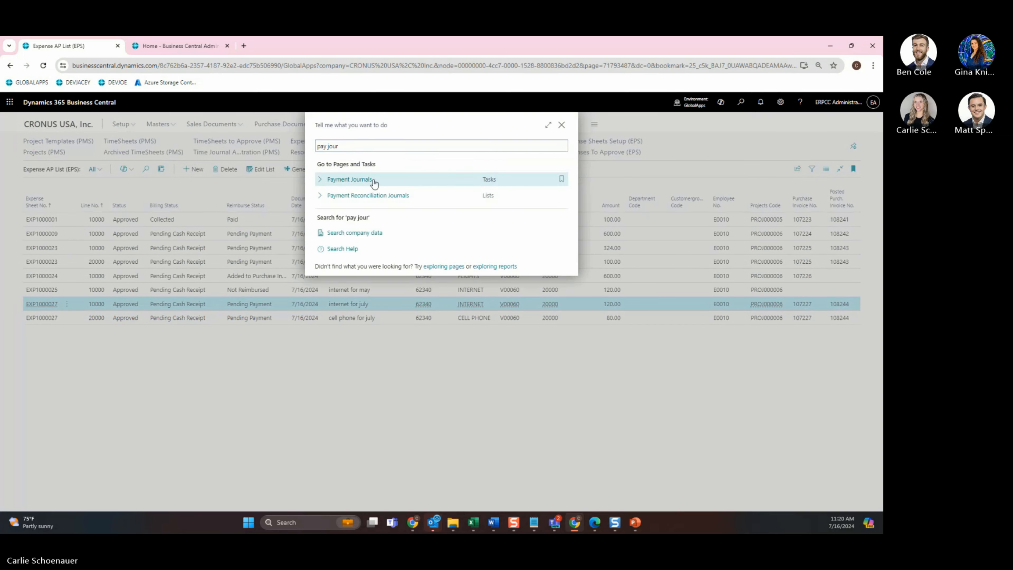
pyautogui.press('Return')
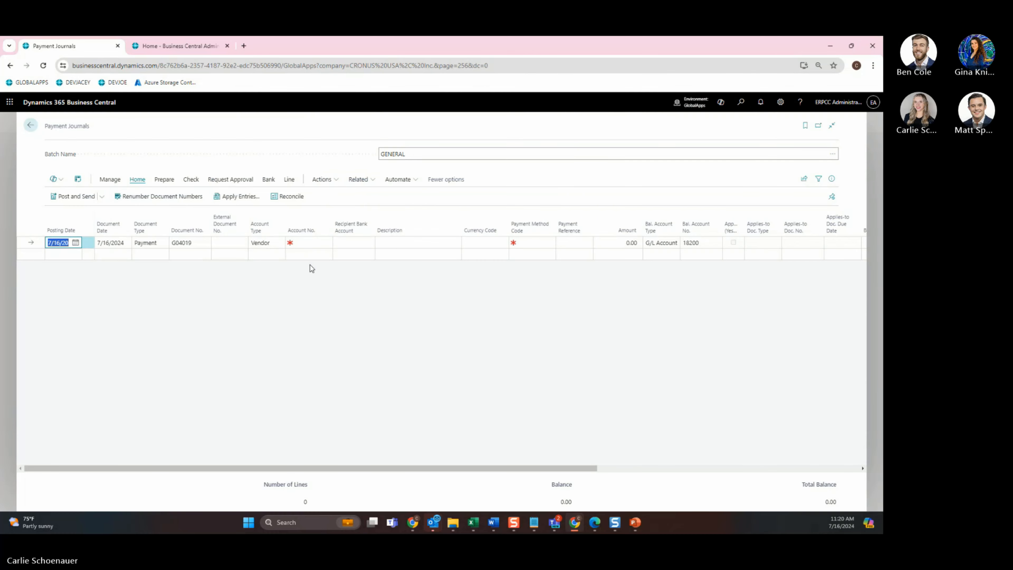
pyautogui.click(300, 242)
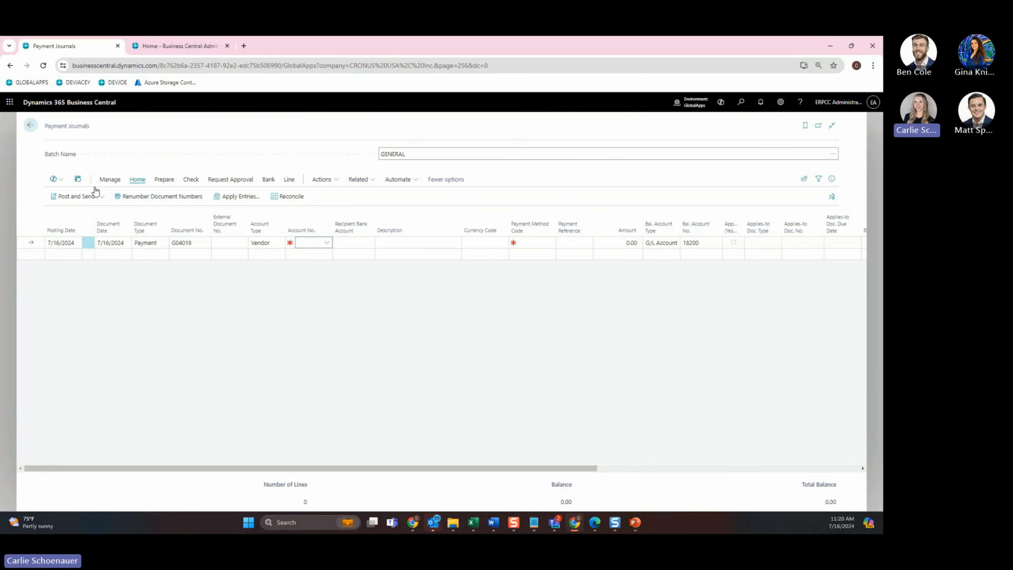
# Examine the options and vendor filters for suggesting vendor payments, then close the dialog without running it
pyautogui.click(164, 180)
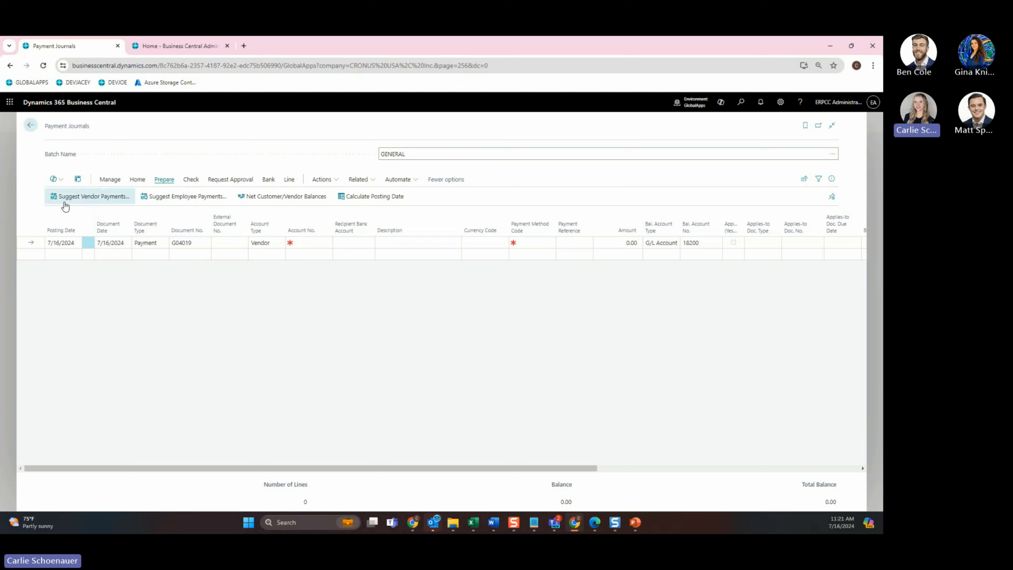
pyautogui.click(94, 196)
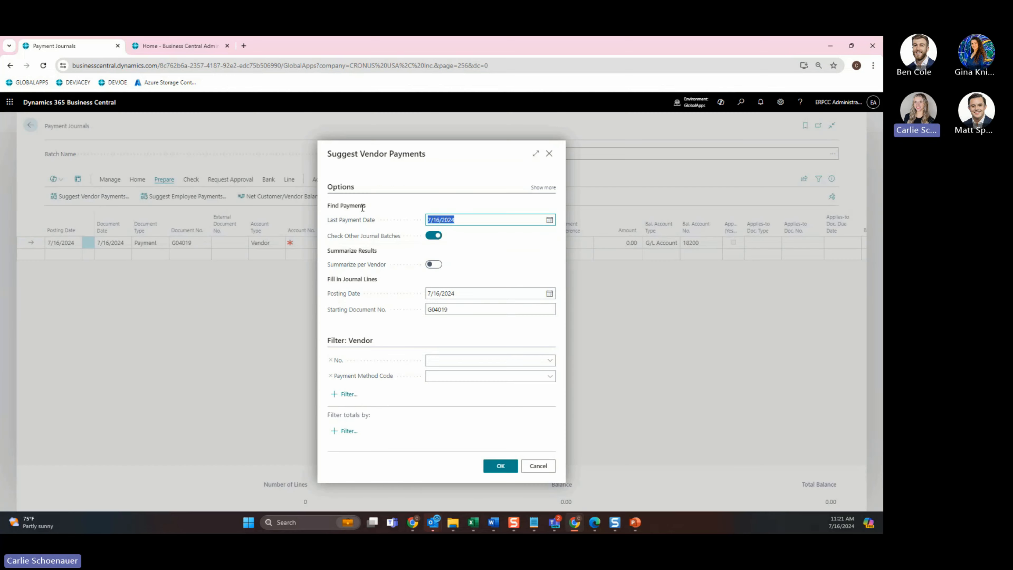
pyautogui.click(534, 258)
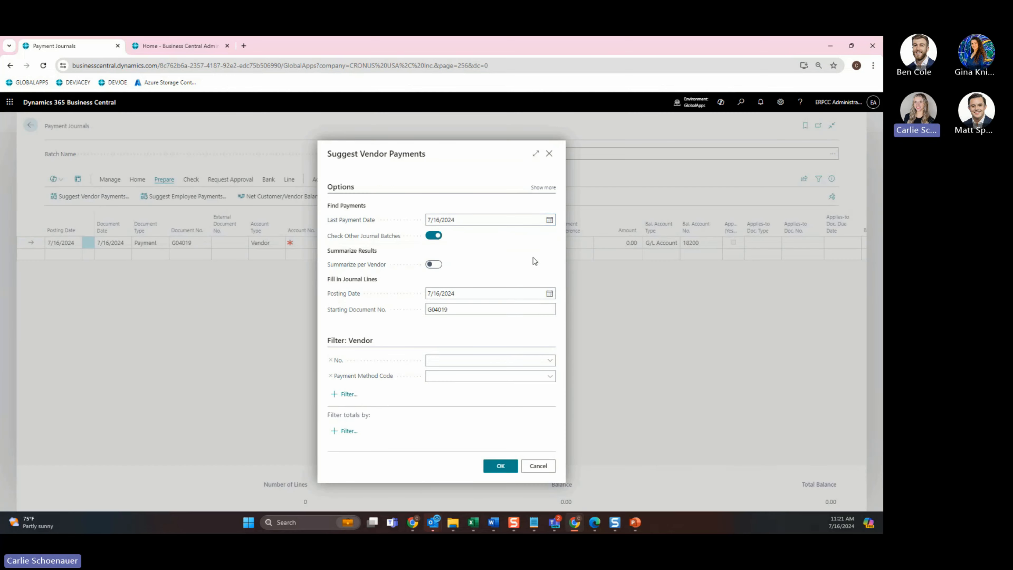
pyautogui.click(347, 394)
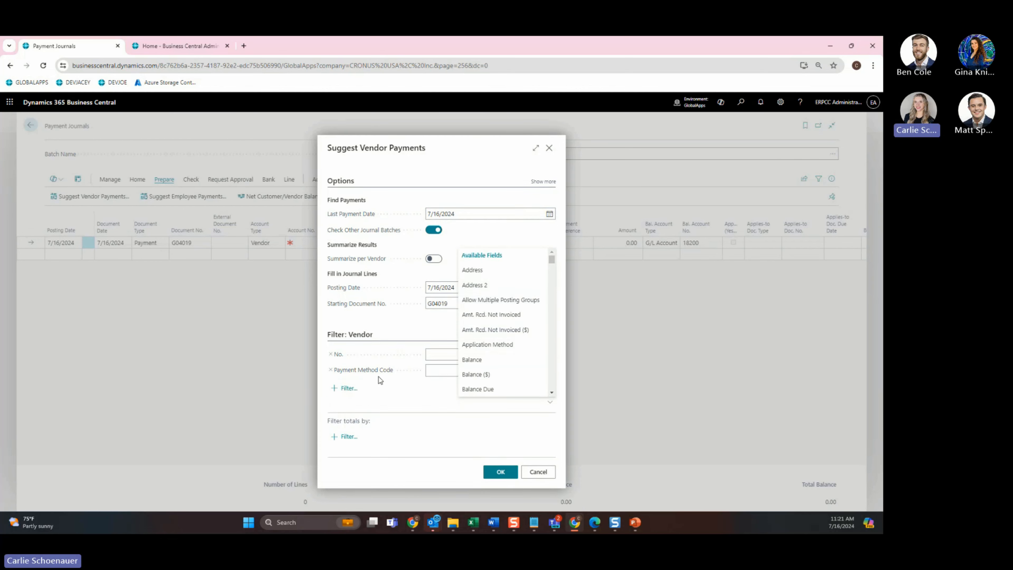
pyautogui.moveTo(327, 148); pyautogui.dragTo(426, 150)
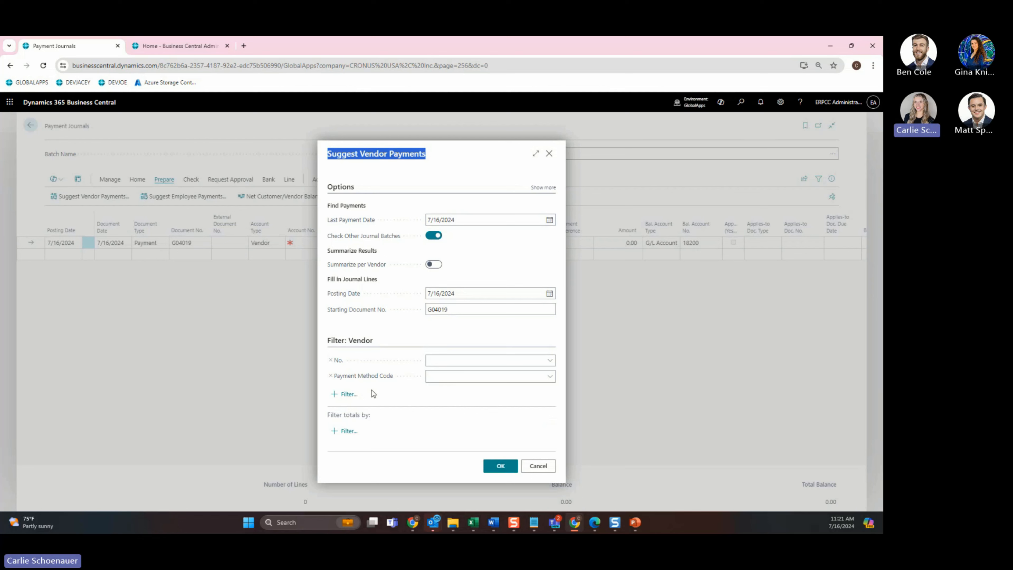
pyautogui.click(442, 410)
pyautogui.click(549, 153)
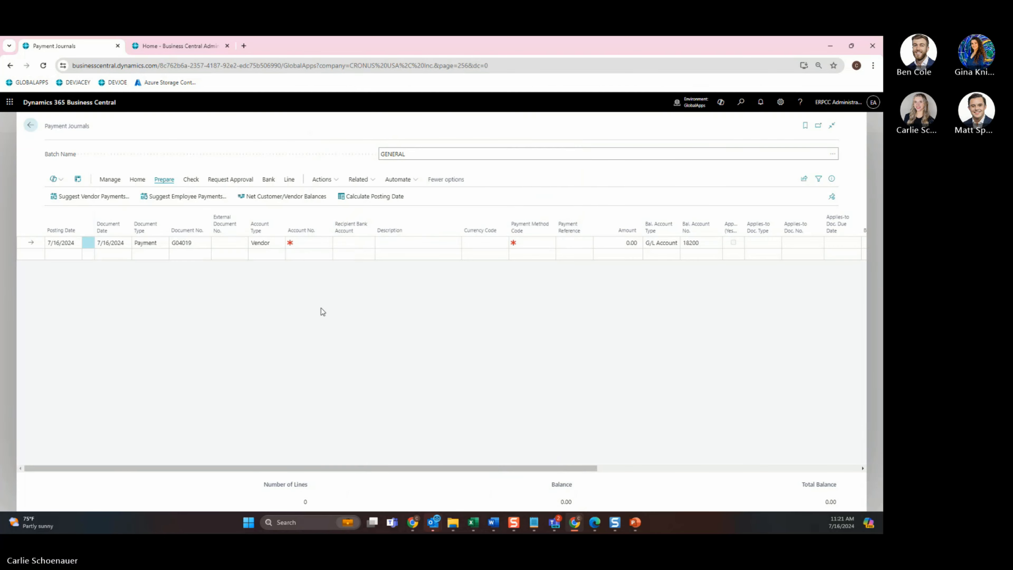
# Set the payment line's account to vendor V00060, Expense sheet Employee
pyautogui.click(311, 242)
pyautogui.scroll(-10, 383, 311)
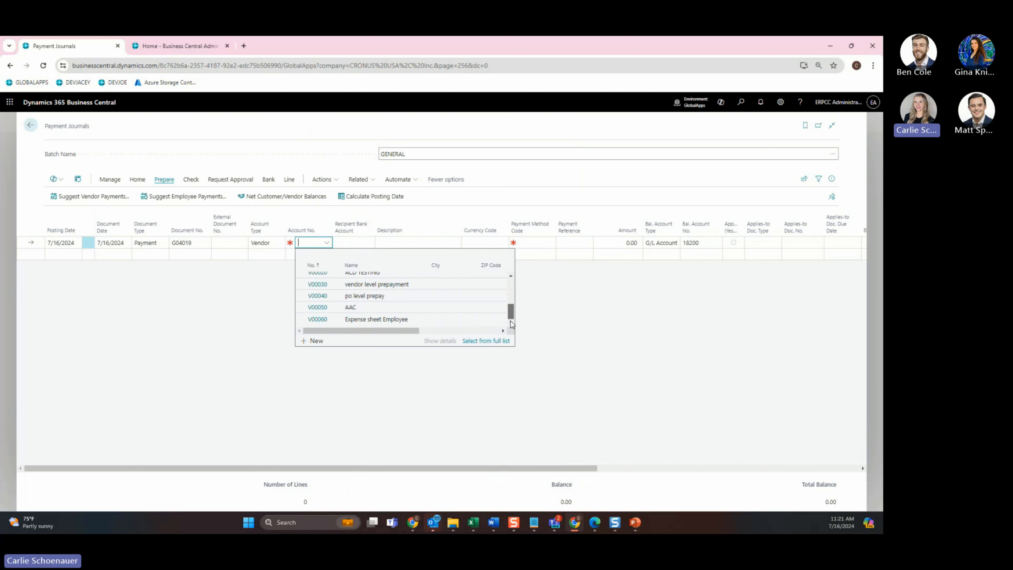
pyautogui.click(398, 319)
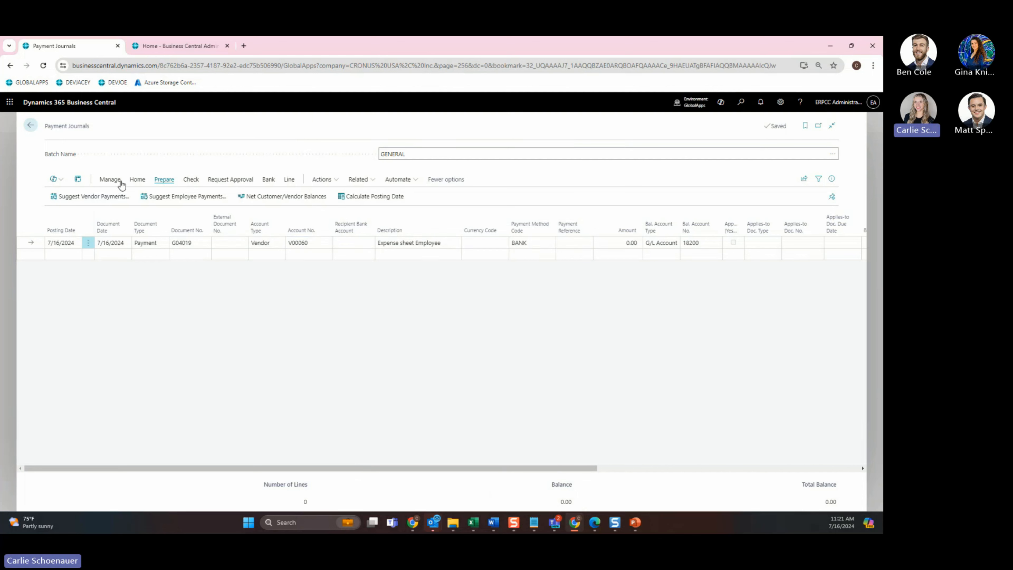
# Apply the payment to the vendor's invoices 108242, 108243 and 108244 and accept the applied entries
pyautogui.click(137, 179)
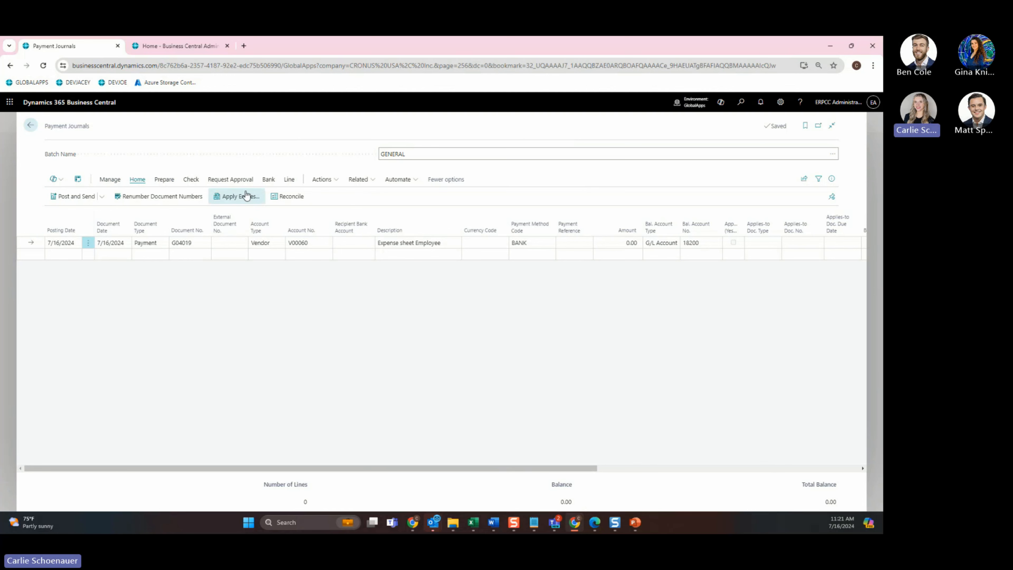
pyautogui.click(246, 195)
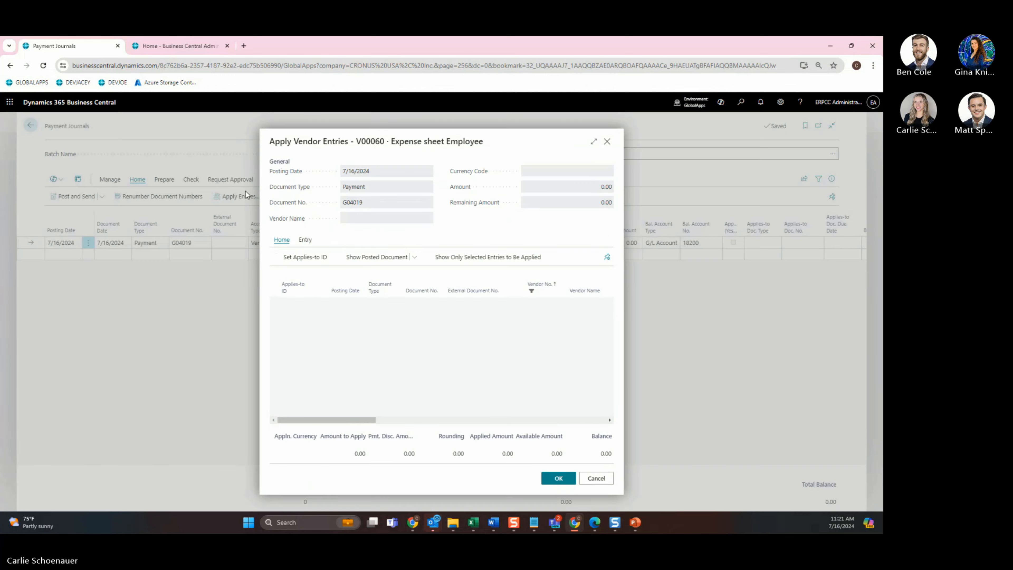
pyautogui.click(306, 257)
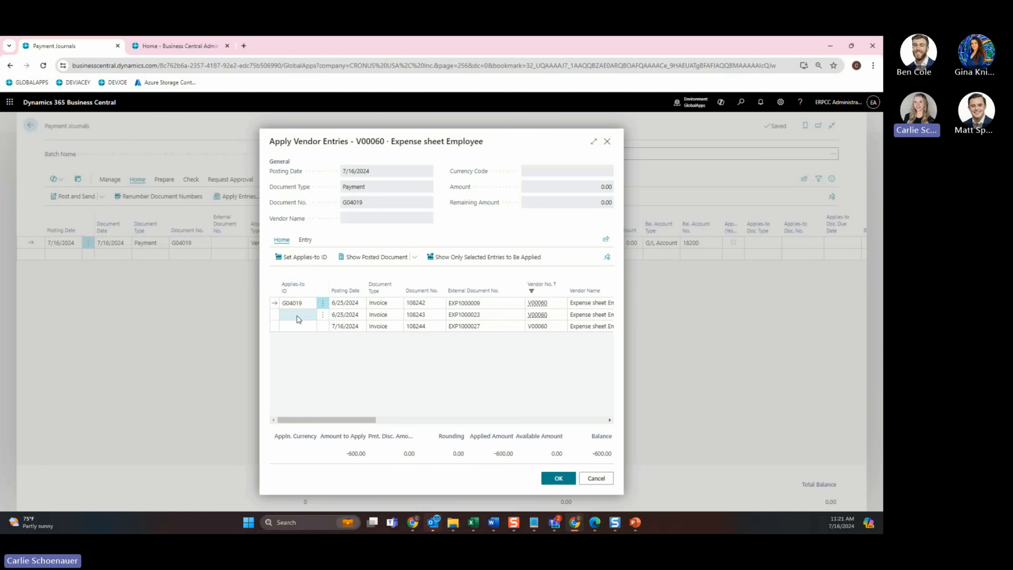
pyautogui.click(303, 257)
pyautogui.click(302, 258)
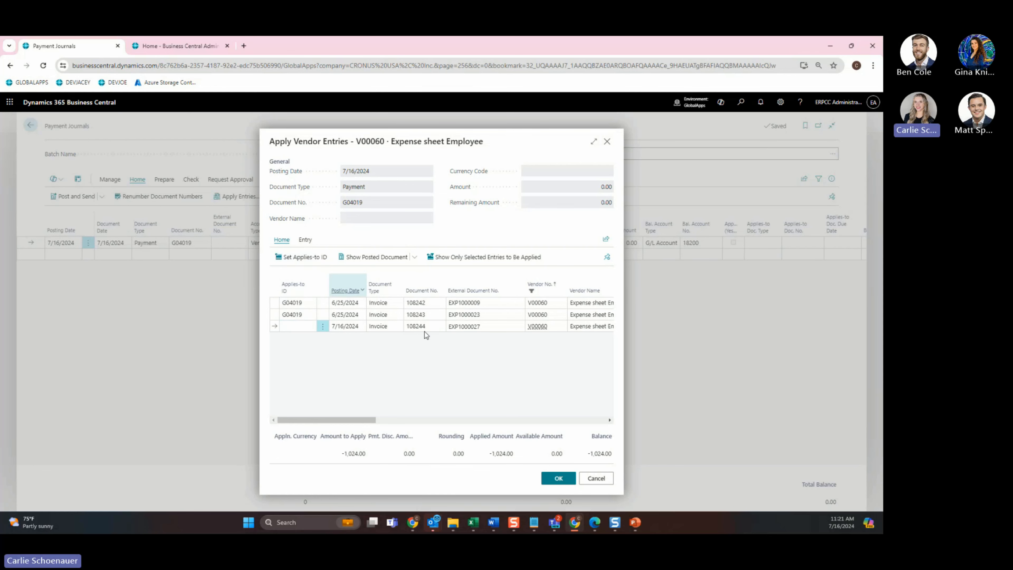
pyautogui.click(573, 478)
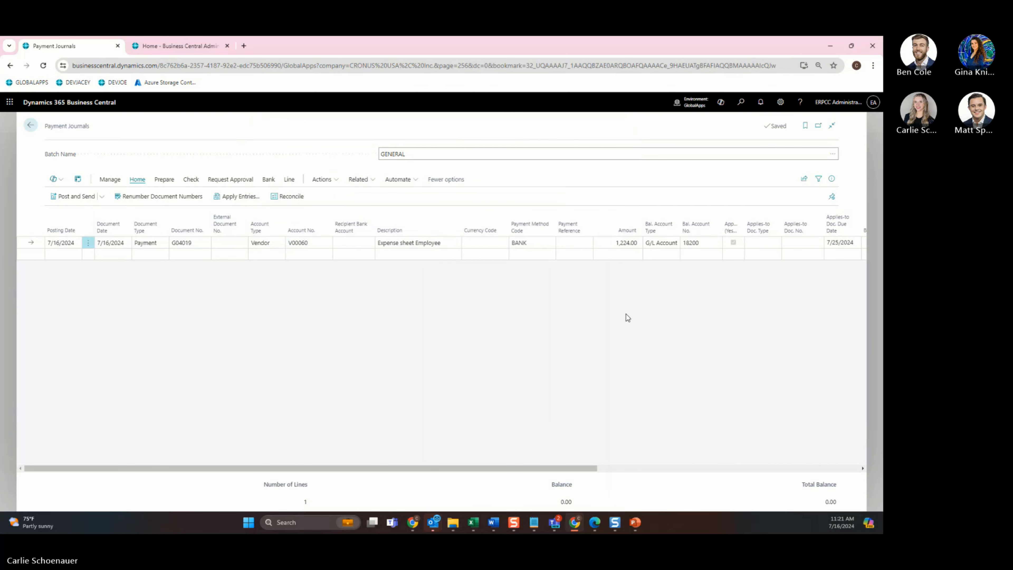
# Post the payment journal line for Expense sheet Employee and acknowledge the posting
pyautogui.click(80, 196)
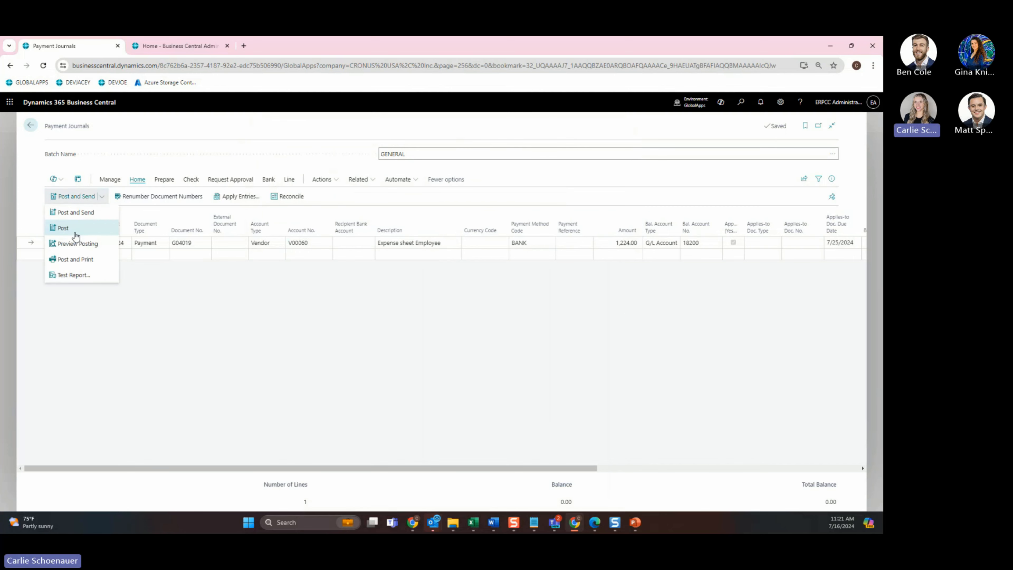
pyautogui.click(74, 228)
pyautogui.click(480, 331)
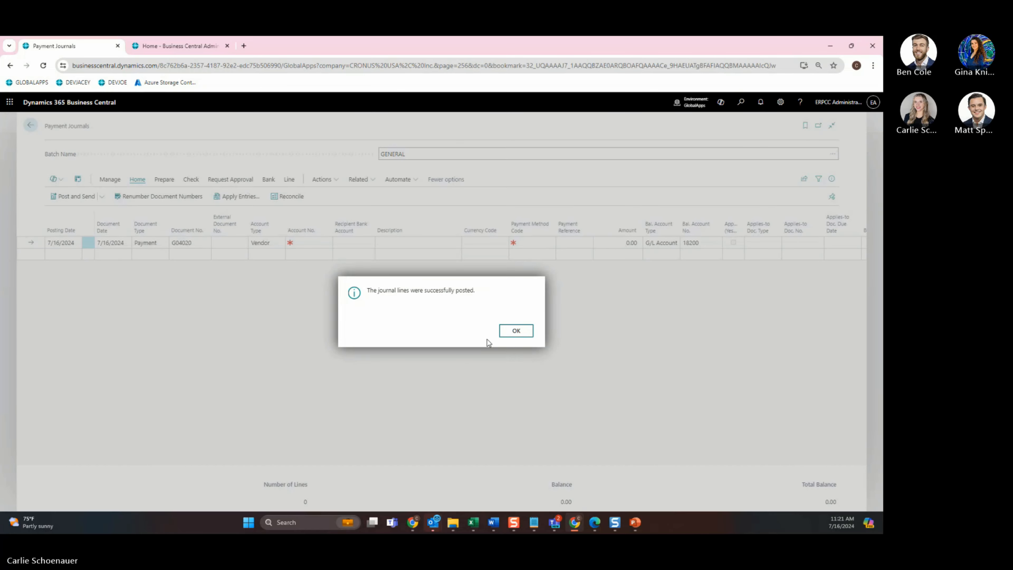
pyautogui.click(516, 330)
# Reload the Expense AP List (EPS) and check the reimburse statuses and the remaining columns of the expense lines
pyautogui.click(30, 124)
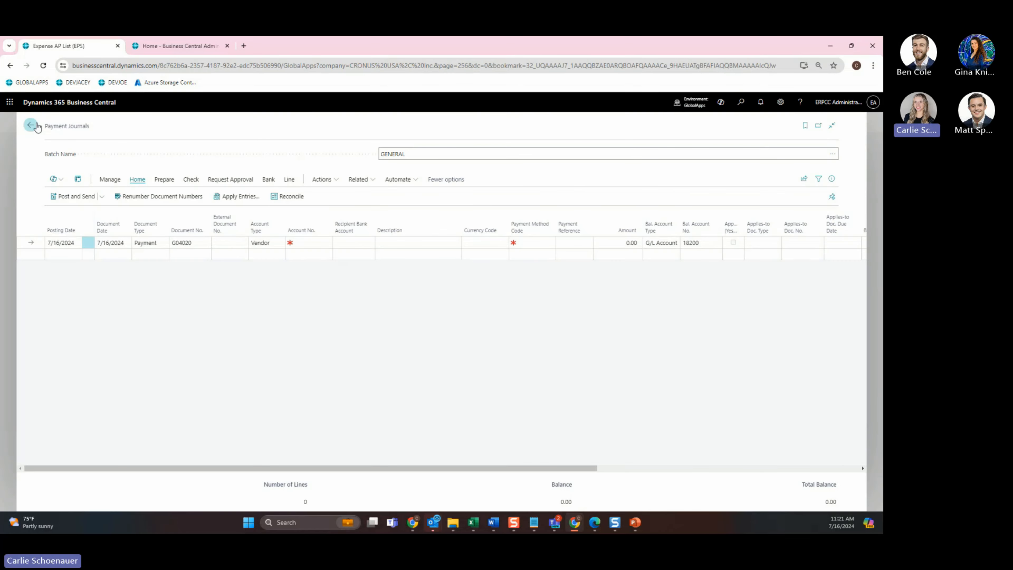
pyautogui.click(482, 140)
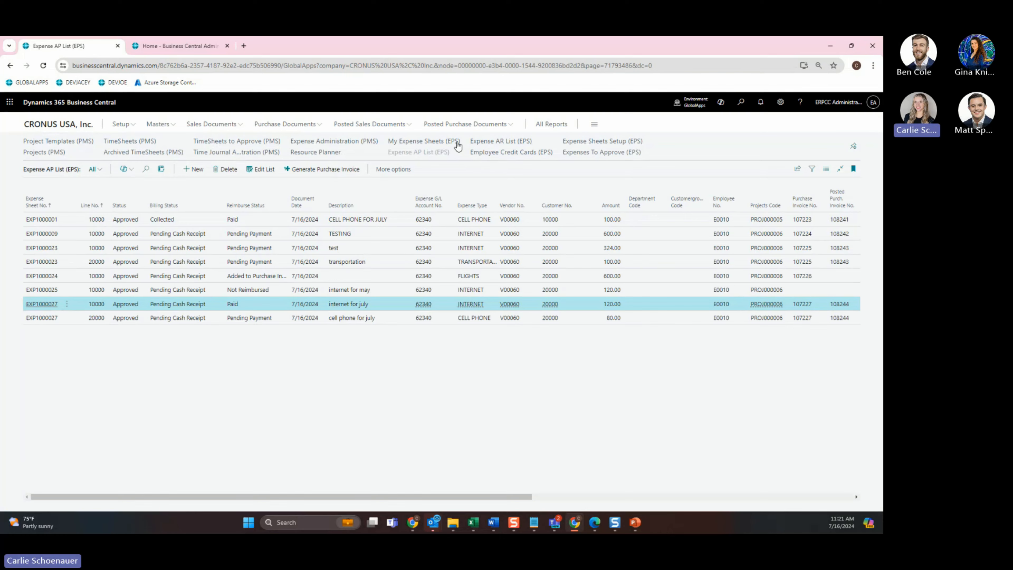
pyautogui.click(425, 152)
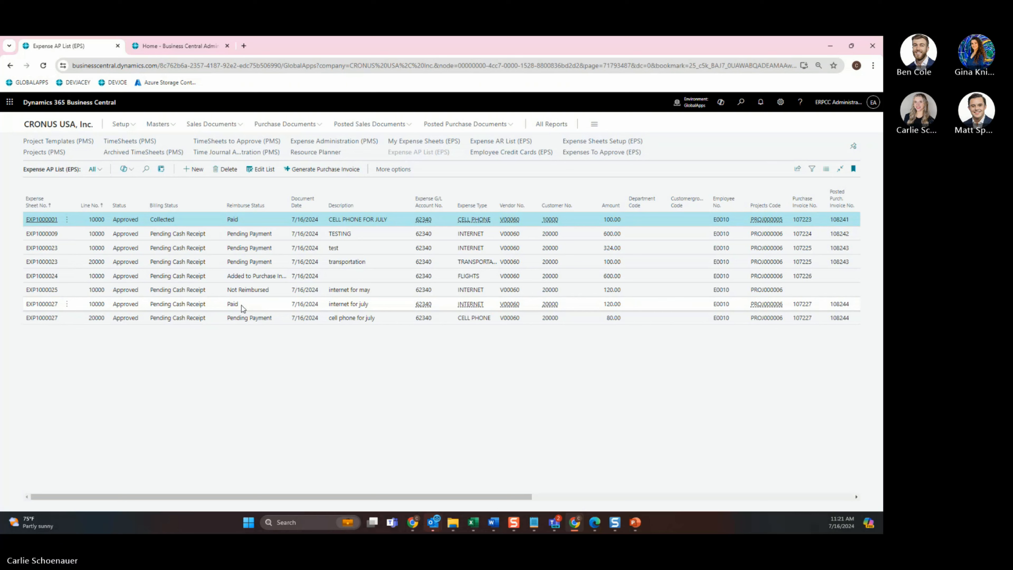
pyautogui.moveTo(468, 496); pyautogui.dragTo(788, 495)
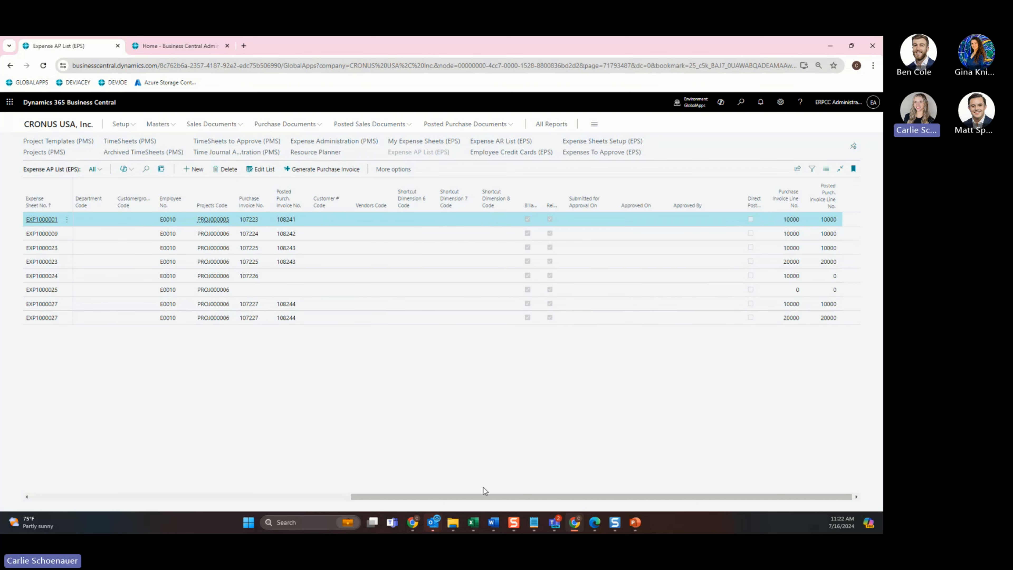
pyautogui.hotkey('alt', 'Tab')
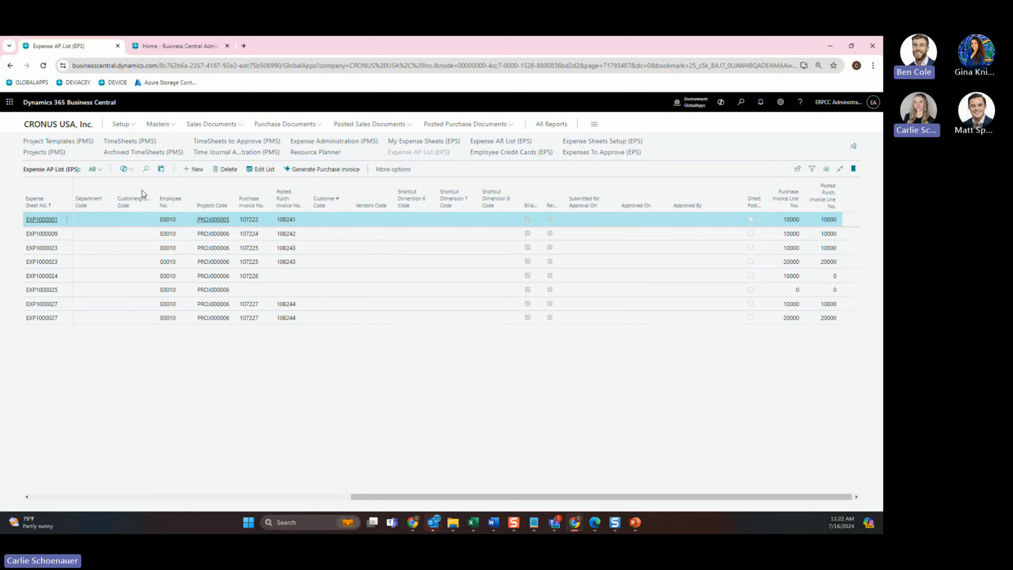
# Go back to the home page and open expense sheet EXP1000028 from My Expense Sheets (EPS)
pyautogui.click(62, 126)
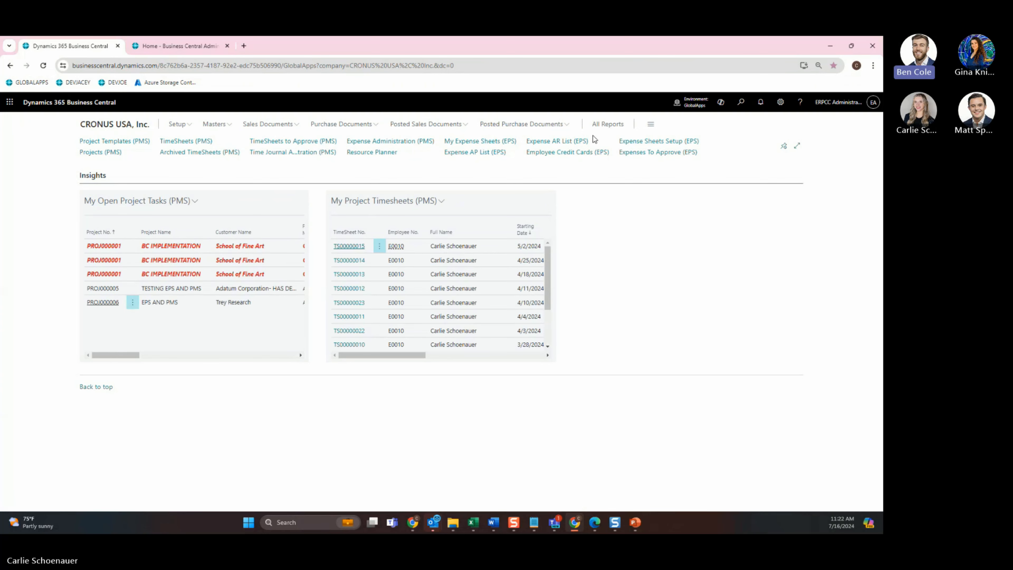
pyautogui.click(498, 142)
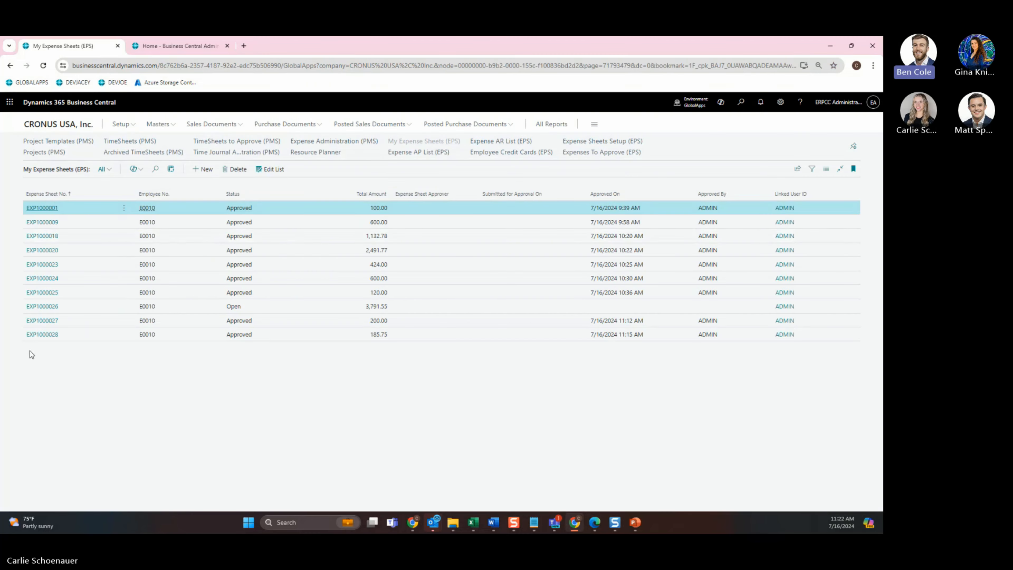
pyautogui.click(49, 334)
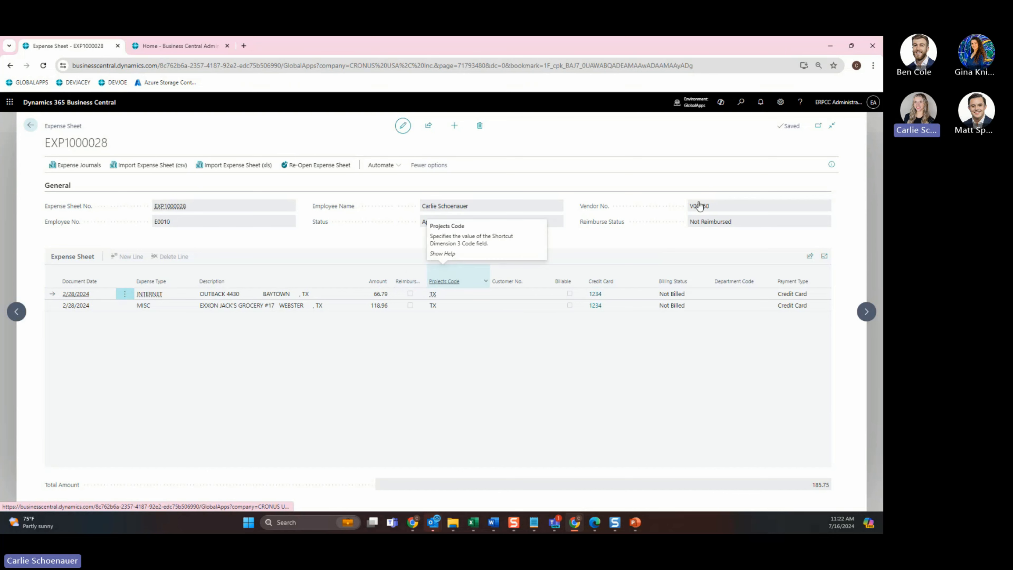
# Start personalizing the Expense Sheet page and list the fields that can be added to its expense lines
pyautogui.click(780, 102)
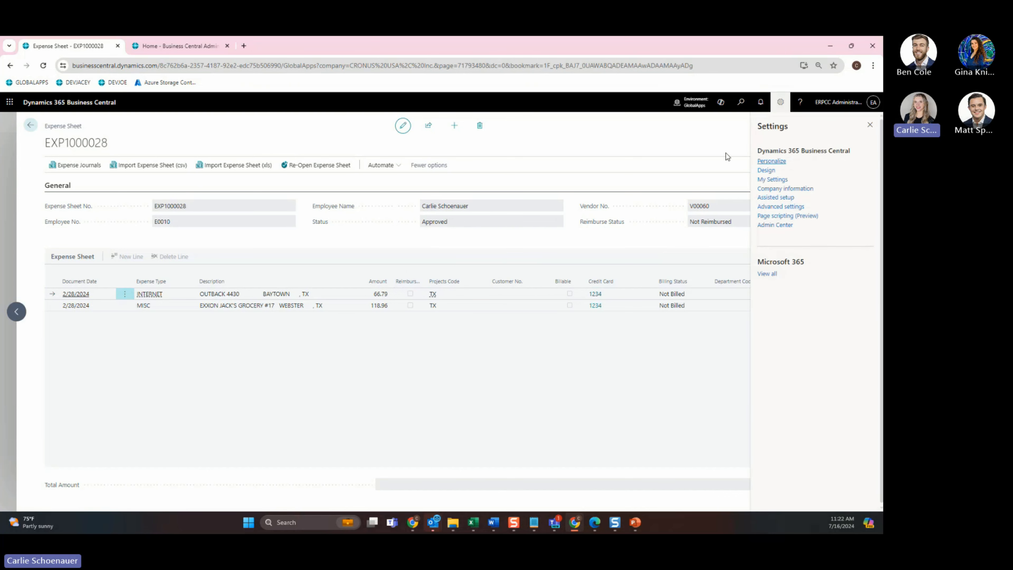
pyautogui.click(767, 162)
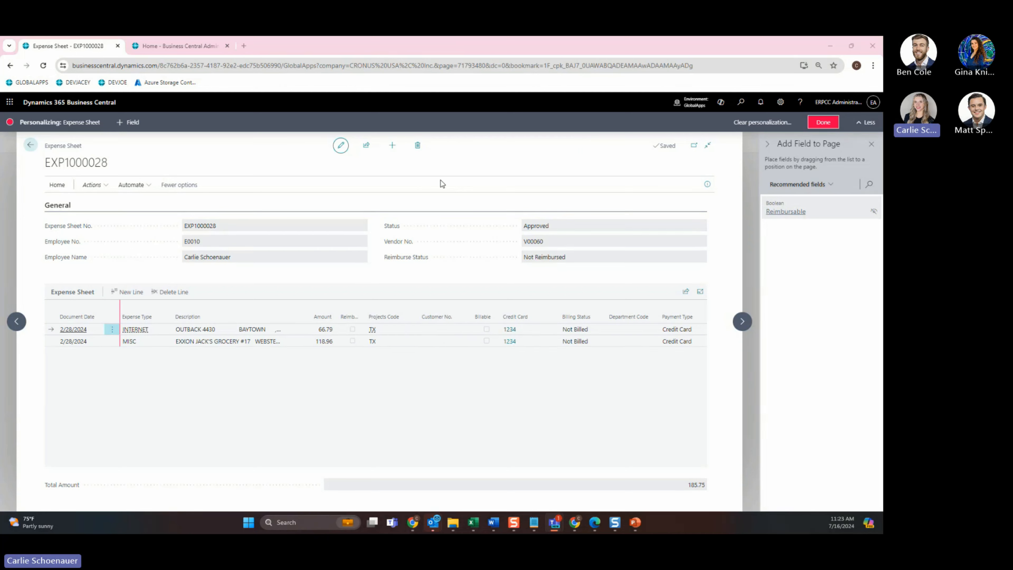
pyautogui.click(605, 343)
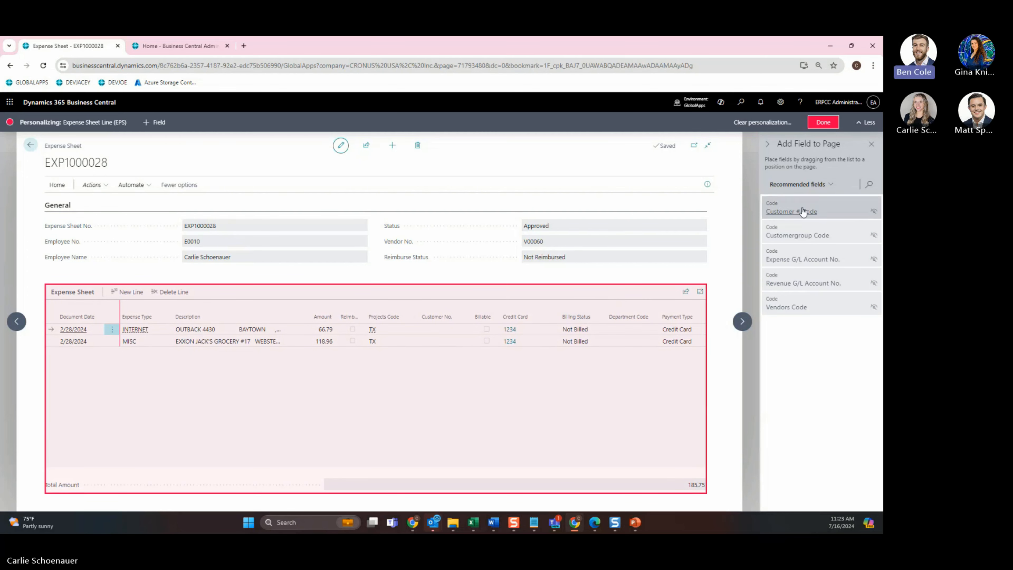
# Finish personalizing the expense sheet page and return to the My Expense Sheets (EPS) list
pyautogui.click(823, 122)
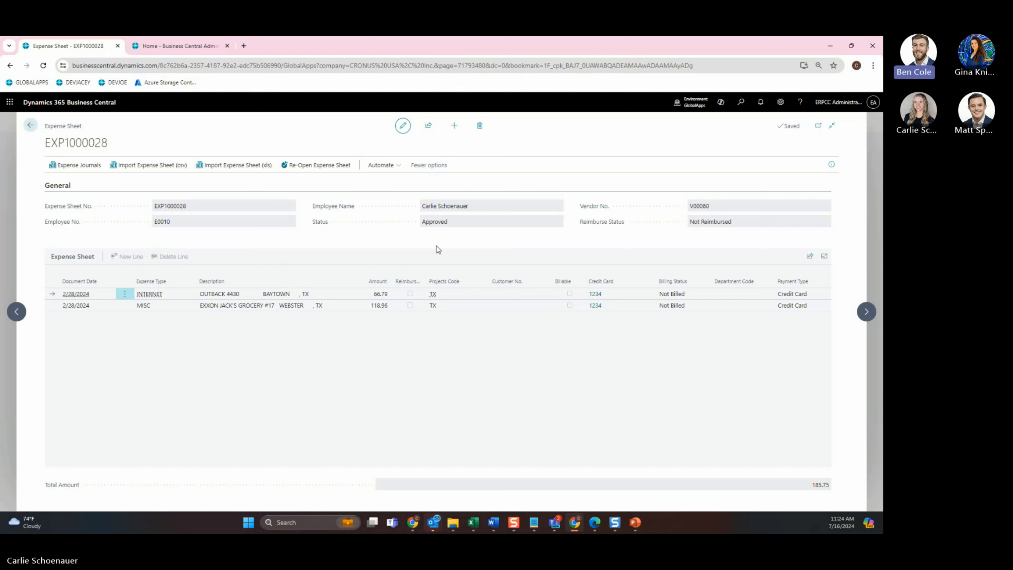
pyautogui.click(30, 126)
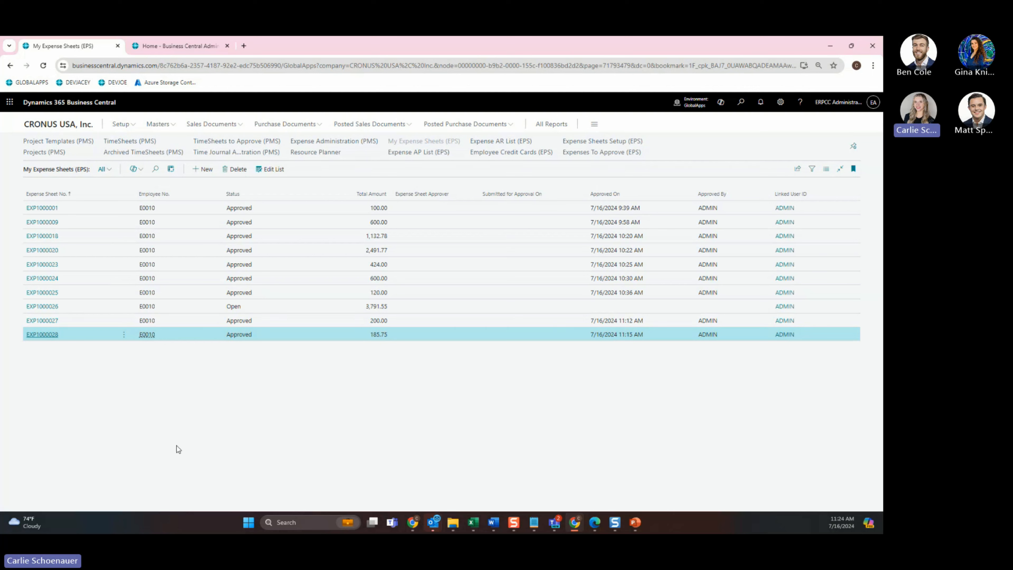
# Open the card of employee E0010 from the Employees setup list and check the Expense Sheet Approver under Administration
pyautogui.click(121, 123)
pyautogui.click(145, 140)
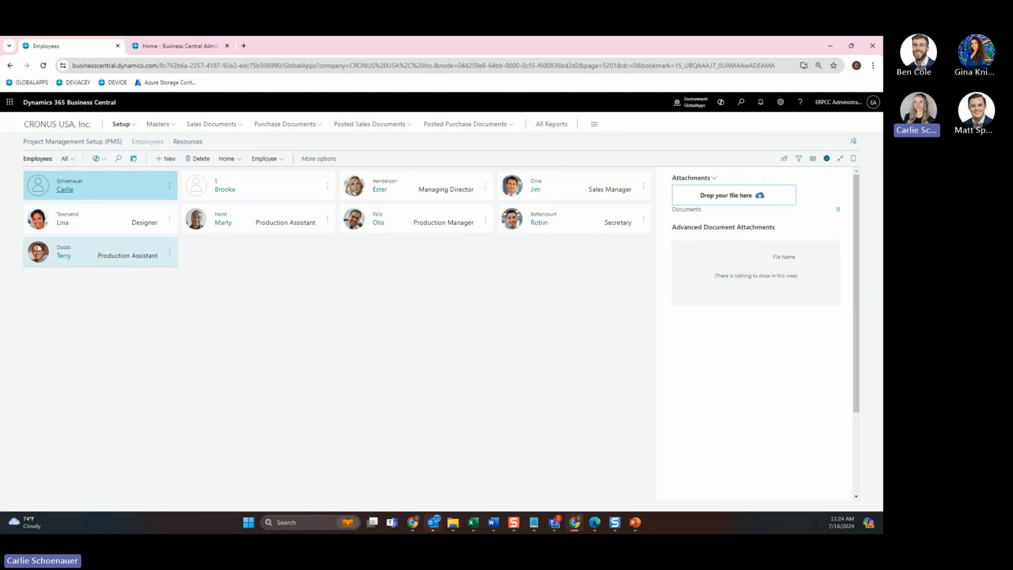
pyautogui.click(64, 189)
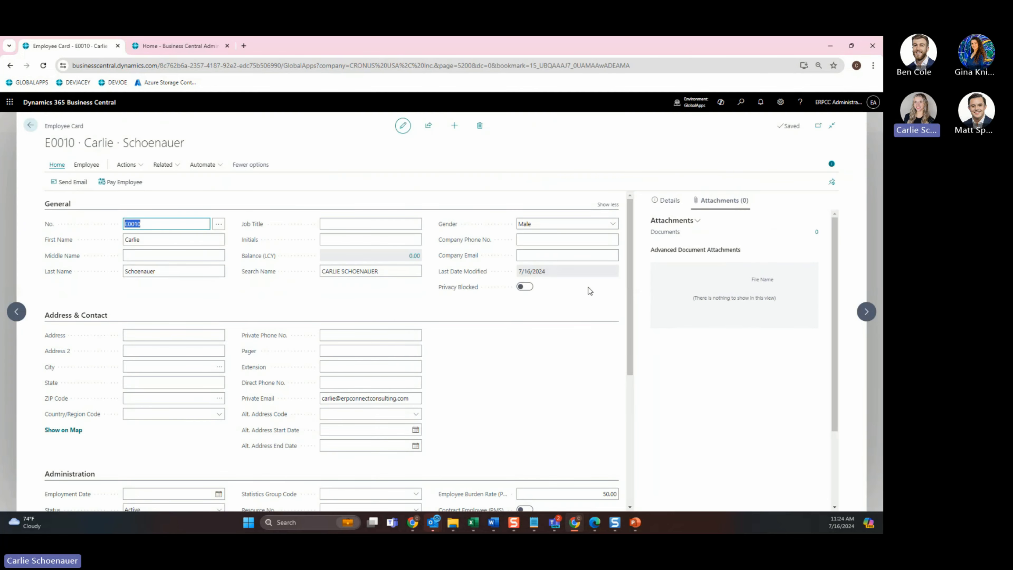
pyautogui.scroll(-5, 480, 350)
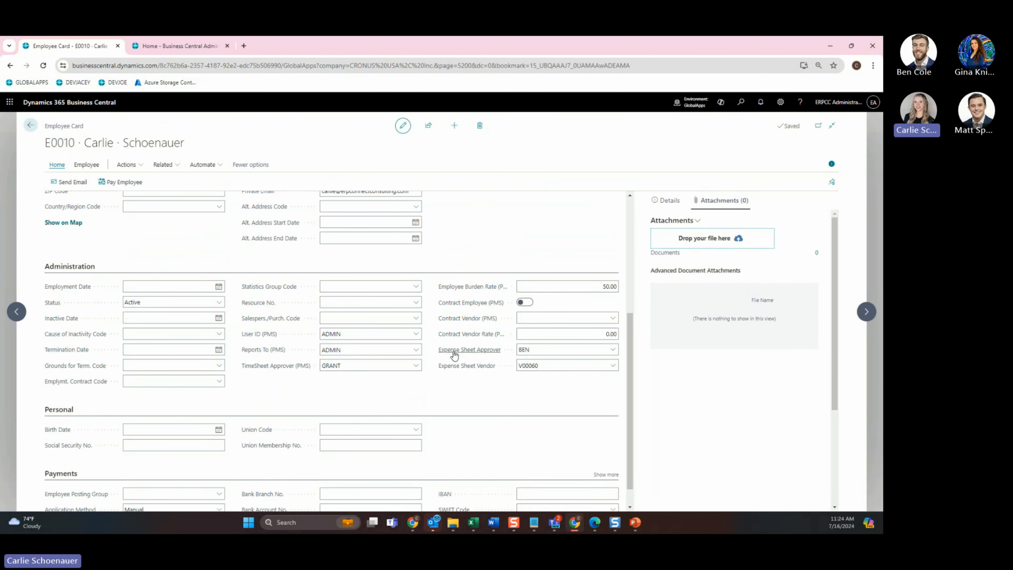
pyautogui.click(533, 350)
# Leave the employee card, return to the home page and view the Expenses To Approve (EPS) list
pyautogui.click(31, 124)
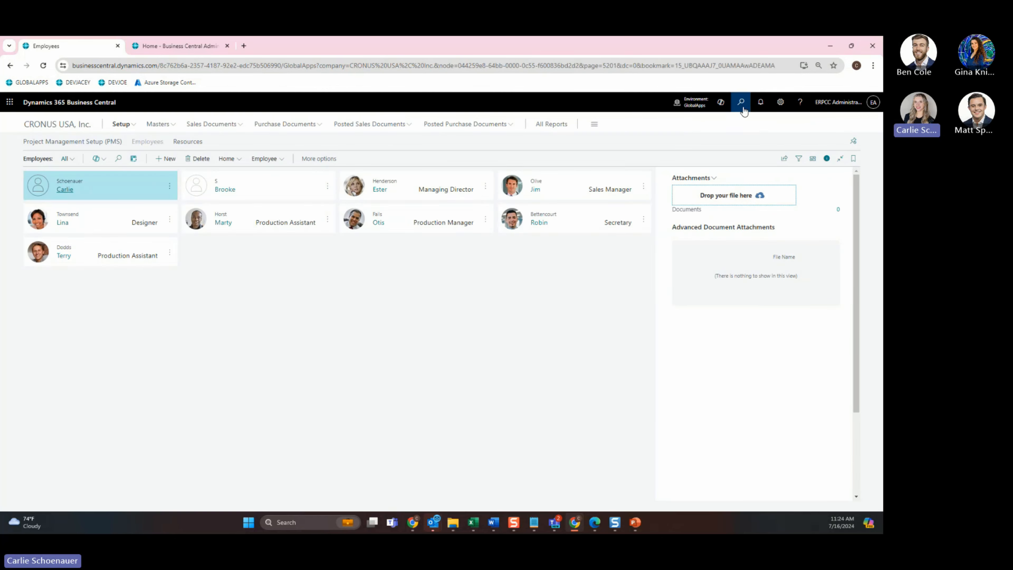
pyautogui.click(62, 125)
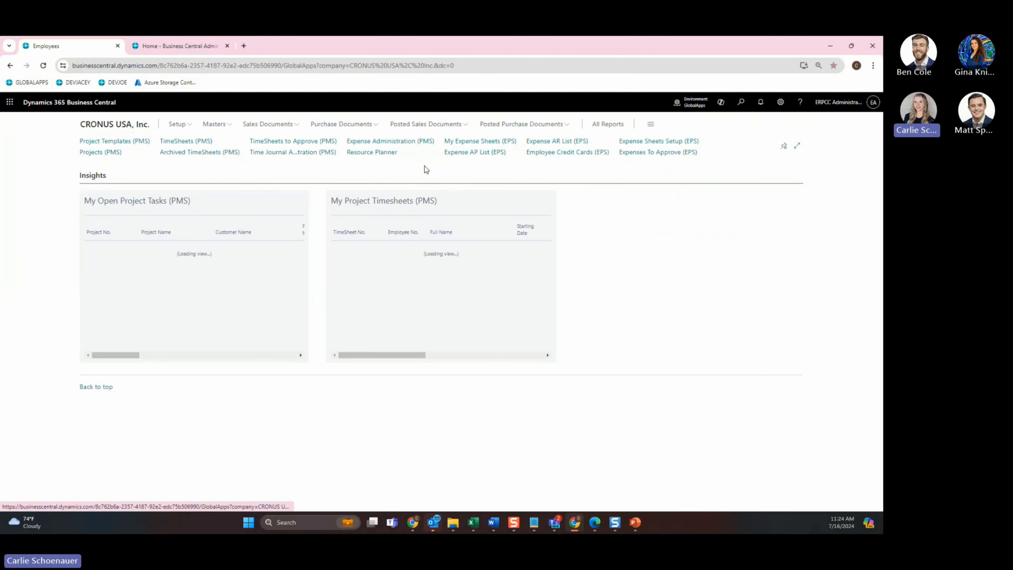
pyautogui.click(657, 153)
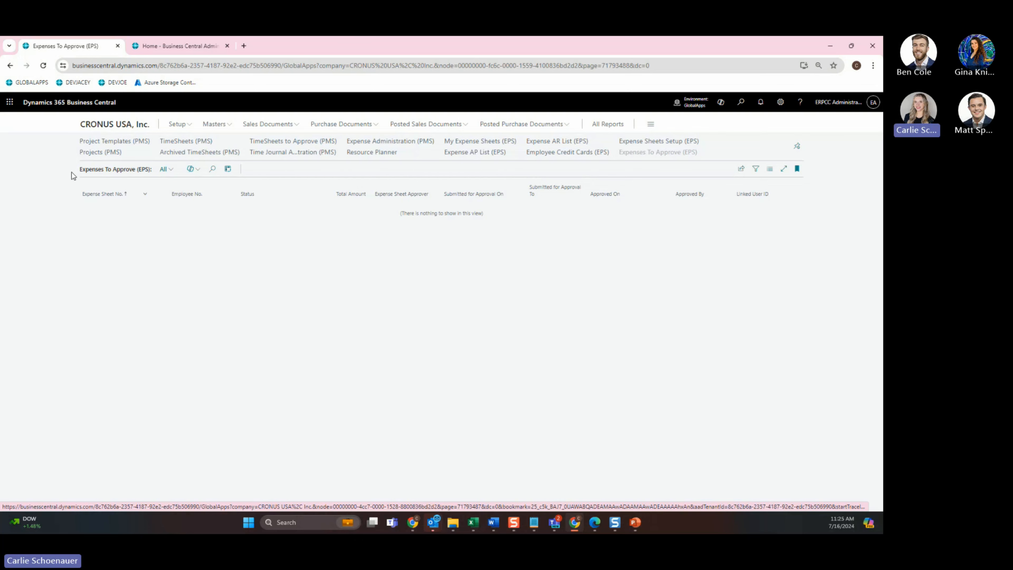
# Search for the User Setup page, open it and check the e-mail assigned to the ADMIN user
pyautogui.click(733, 102)
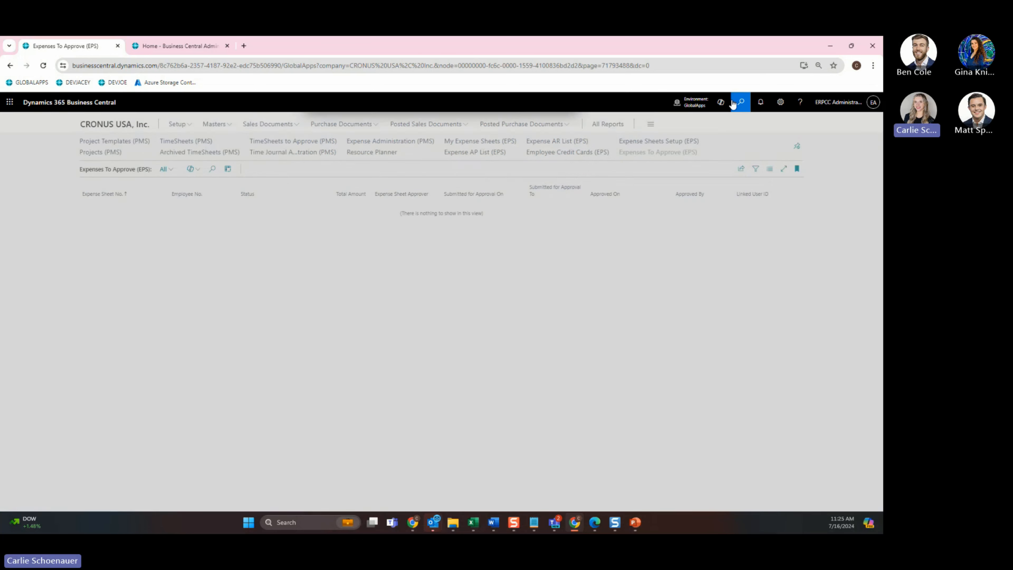
pyautogui.write('user set')
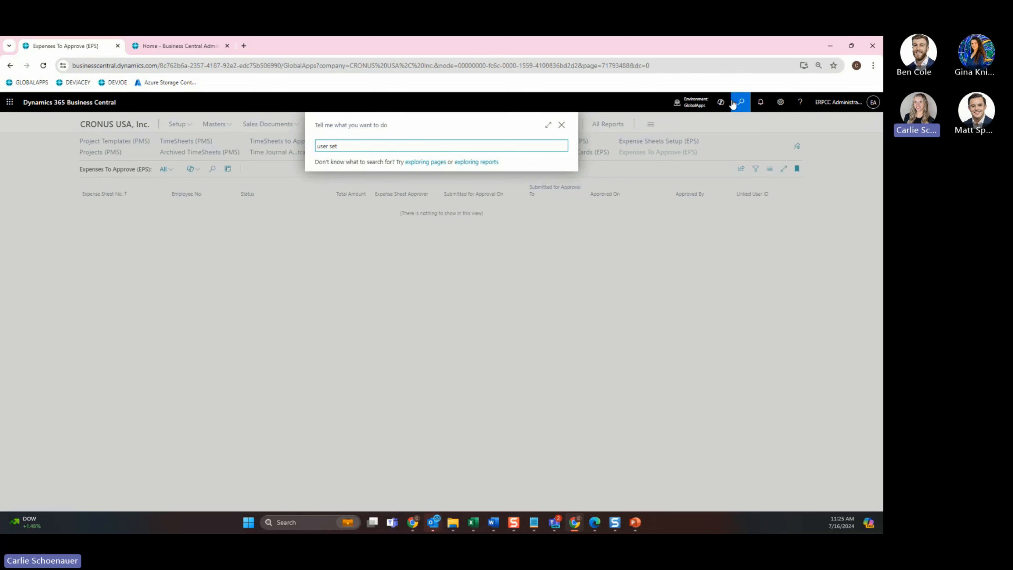
pyautogui.click(352, 180)
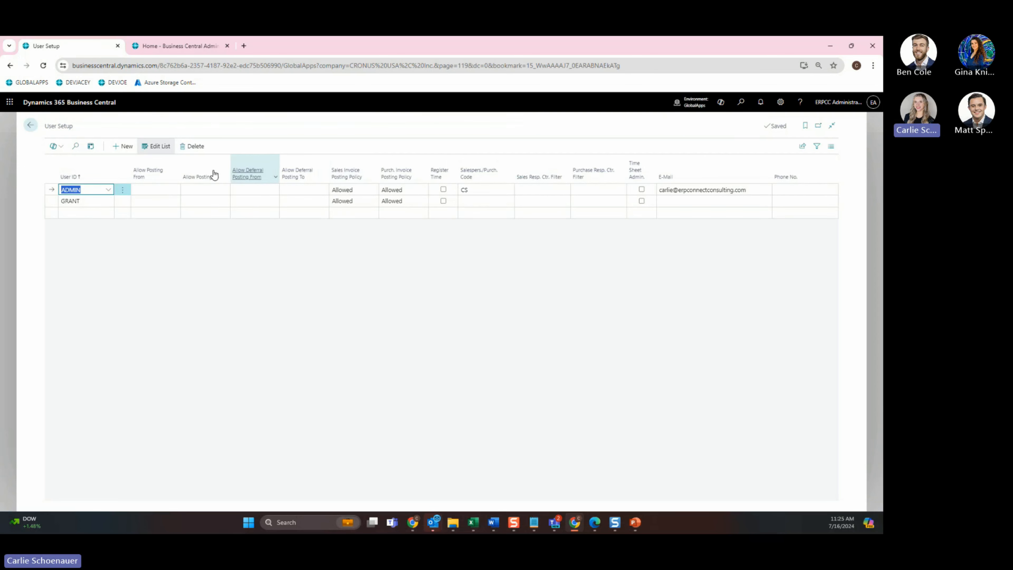
pyautogui.click(712, 194)
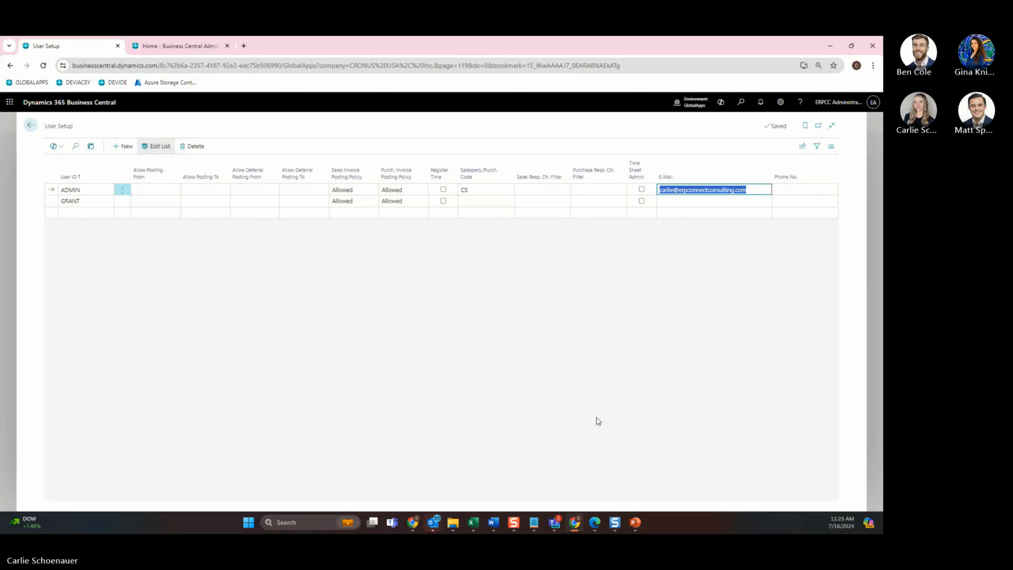
pyautogui.click(396, 328)
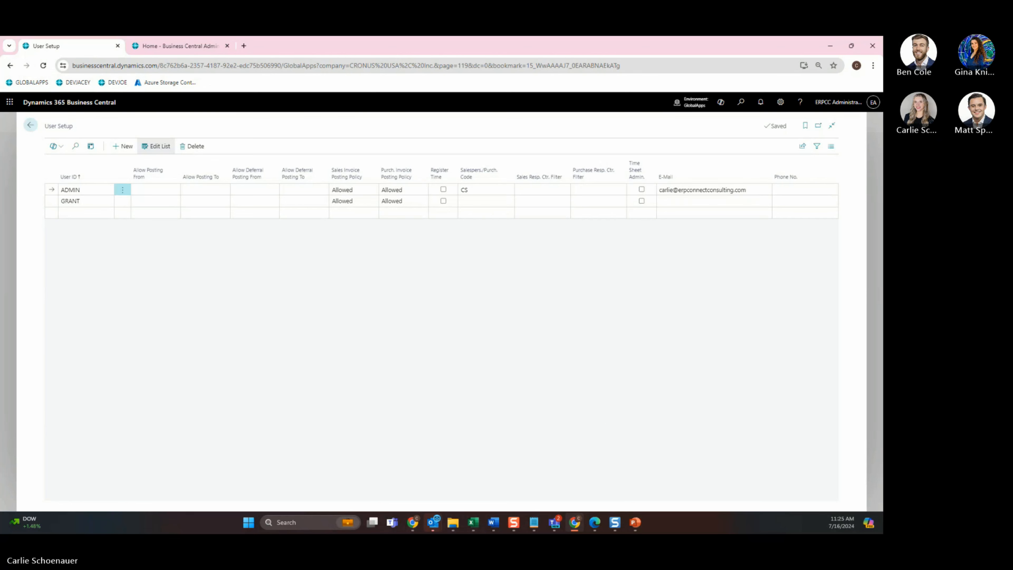
pyautogui.hotkey('alt', 'Tab')
pyautogui.click(504, 298)
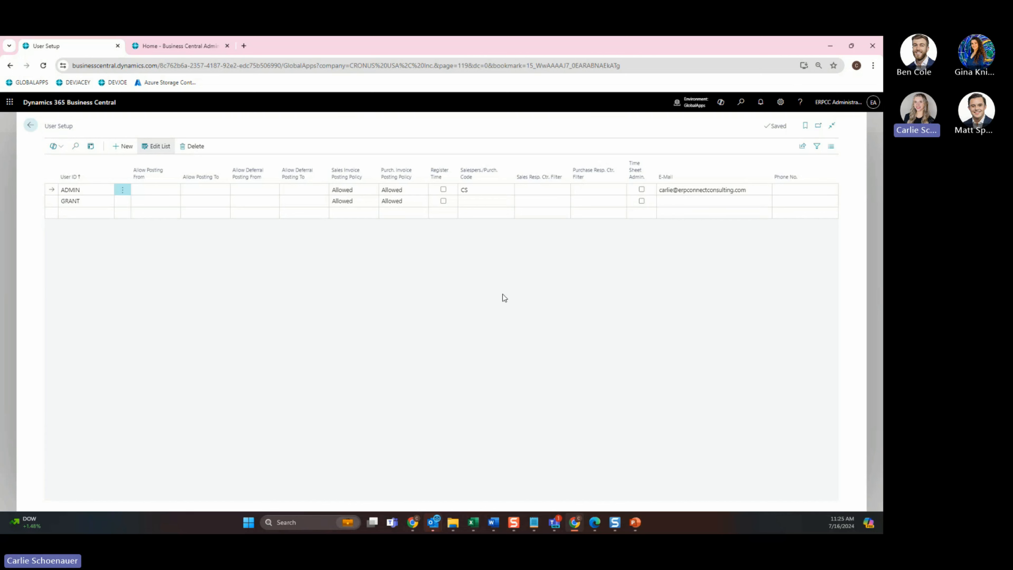
# Return to the home page and open project PROJ000006 from the Projects (PMS) list
pyautogui.click(28, 125)
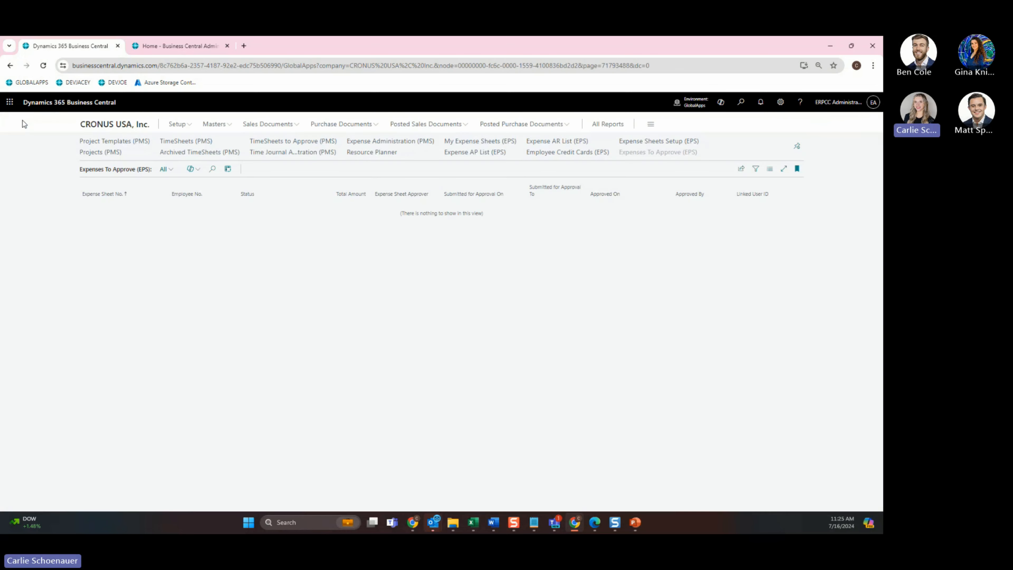
pyautogui.click(121, 126)
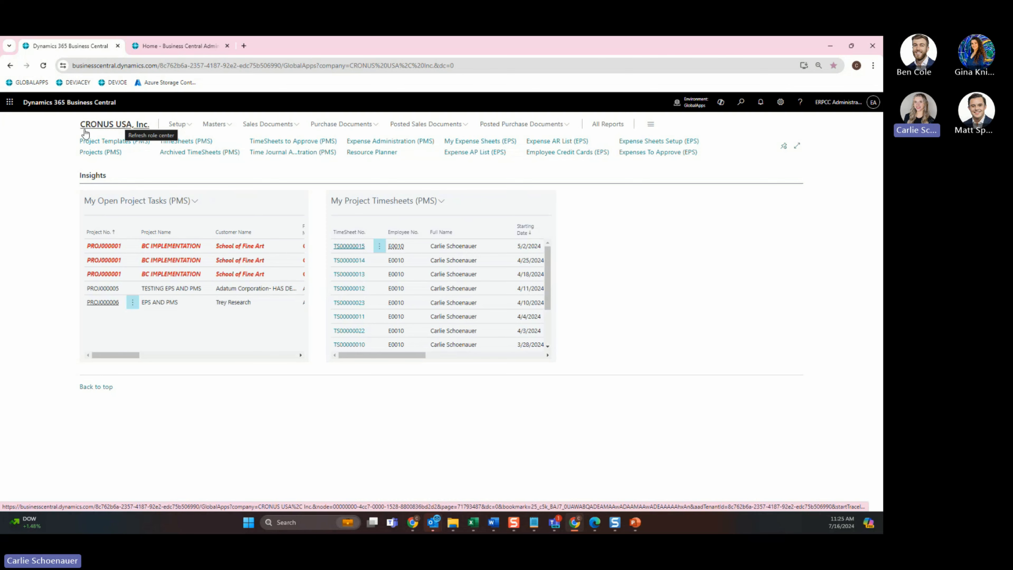
pyautogui.click(102, 154)
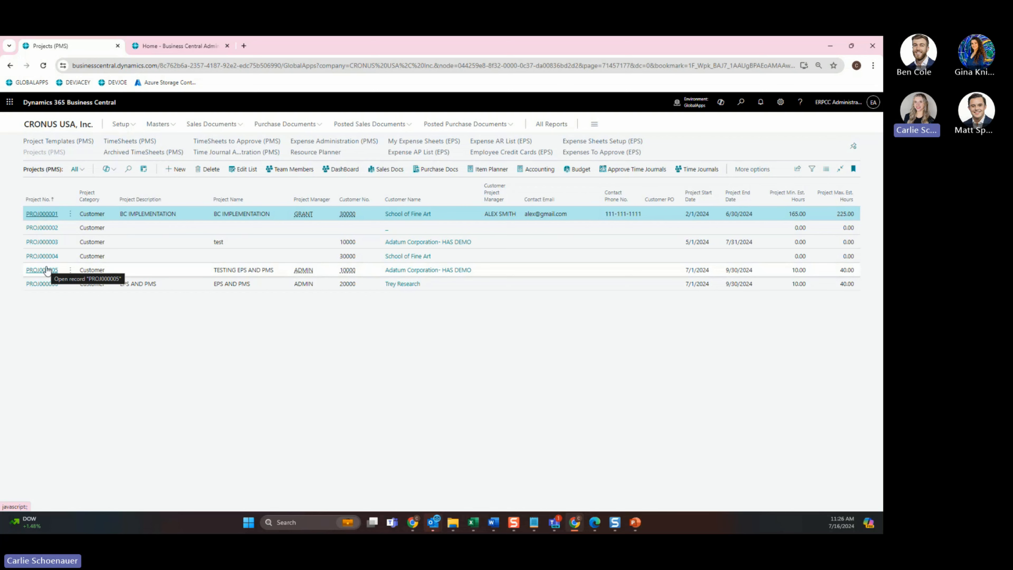
pyautogui.click(44, 284)
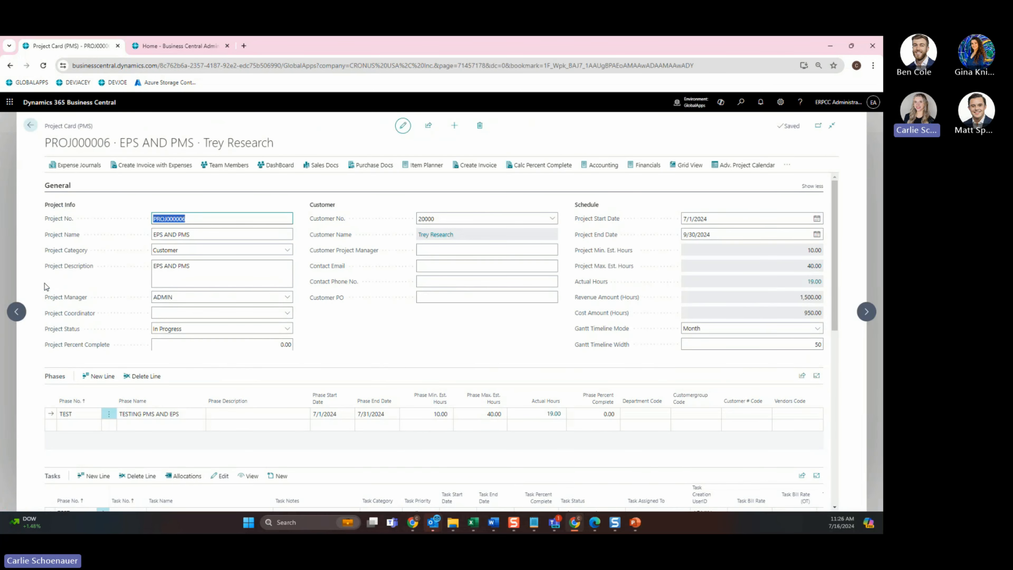
# View the project's expense journals, check the billing status of the EXP1000021 line, and close the list
pyautogui.click(81, 170)
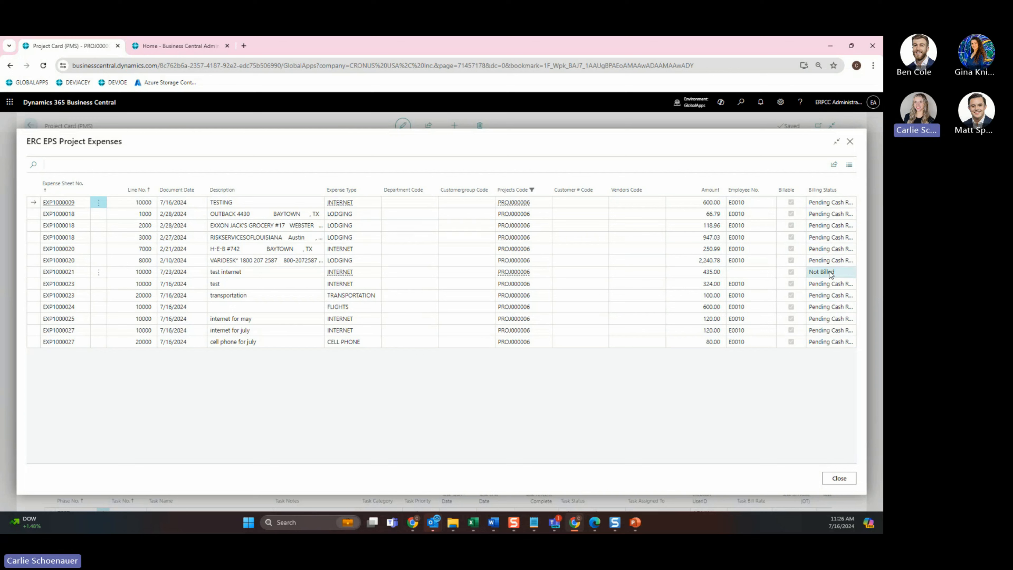
pyautogui.click(833, 272)
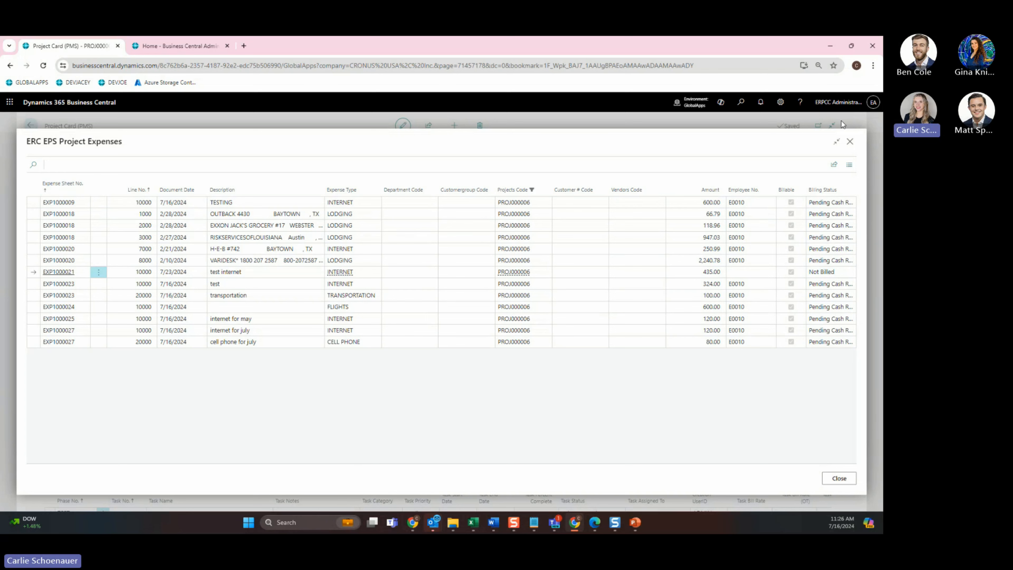
pyautogui.click(850, 142)
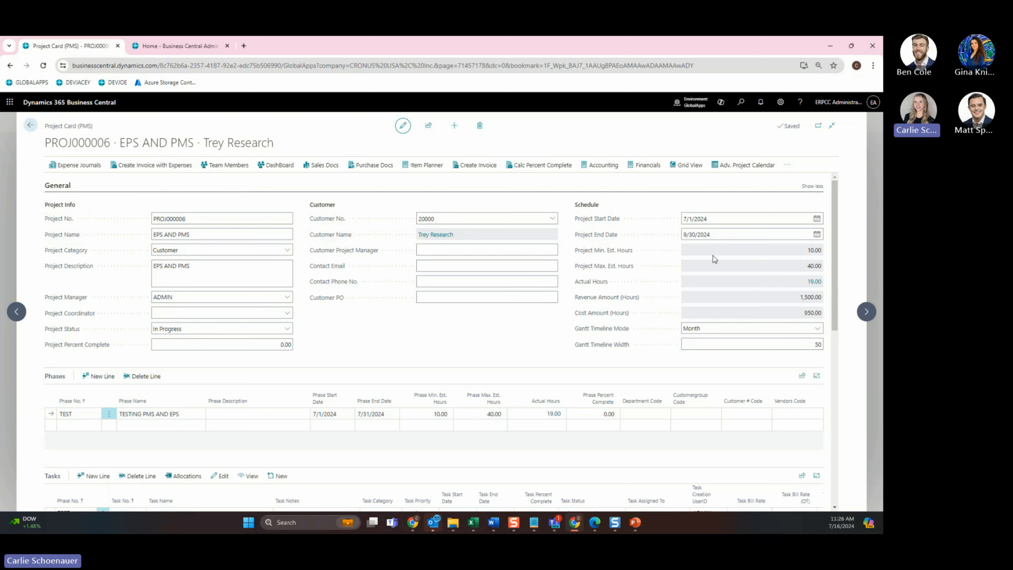
# View the project's actual hours, compare the billing status of entries 48 and 49, and return to the project card
pyautogui.click(815, 282)
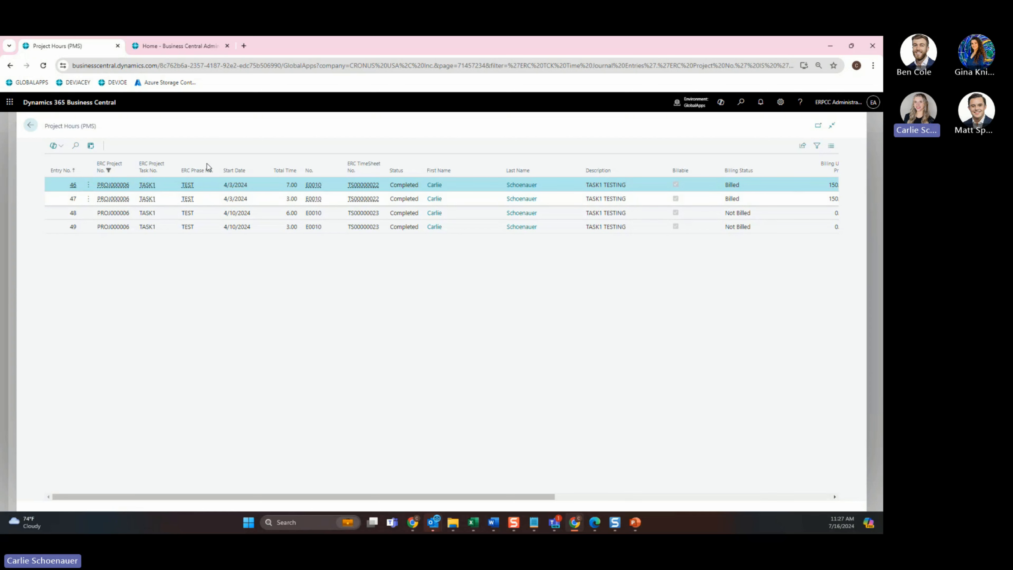
pyautogui.click(712, 214)
pyautogui.click(712, 229)
pyautogui.click(712, 215)
pyautogui.click(716, 228)
pyautogui.click(714, 215)
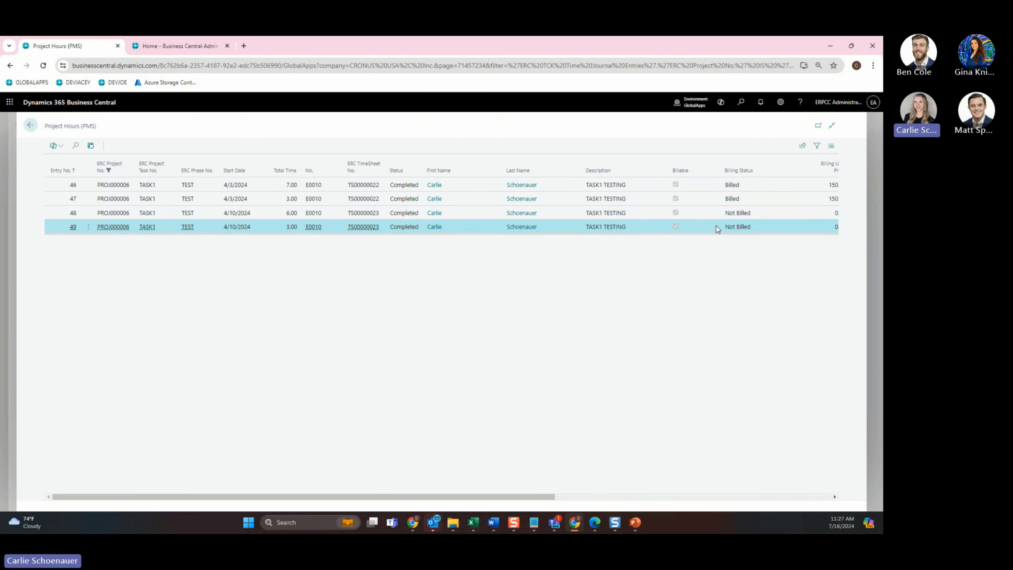
pyautogui.click(31, 125)
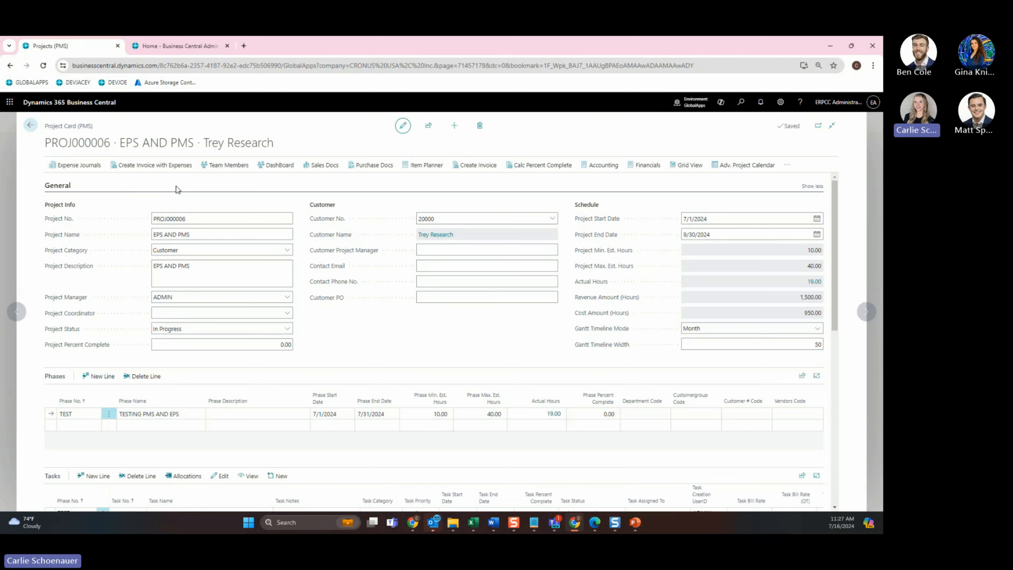